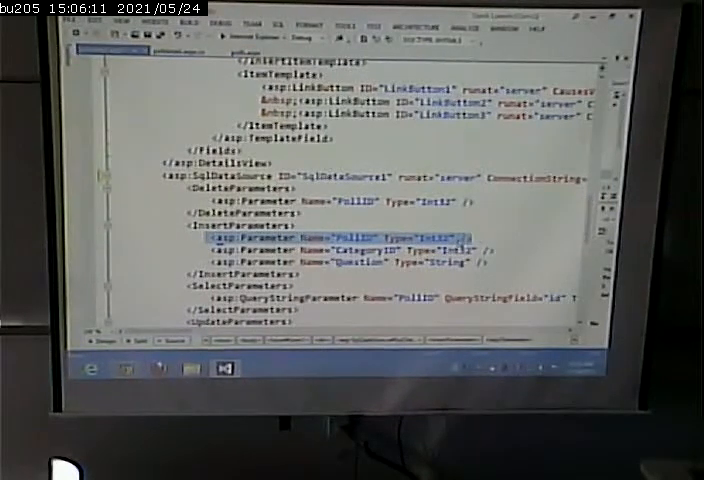
# - Cut the PollID parameter line out of the data source's InsertParameters and tidy the emptied line
pyautogui.click(472, 237)
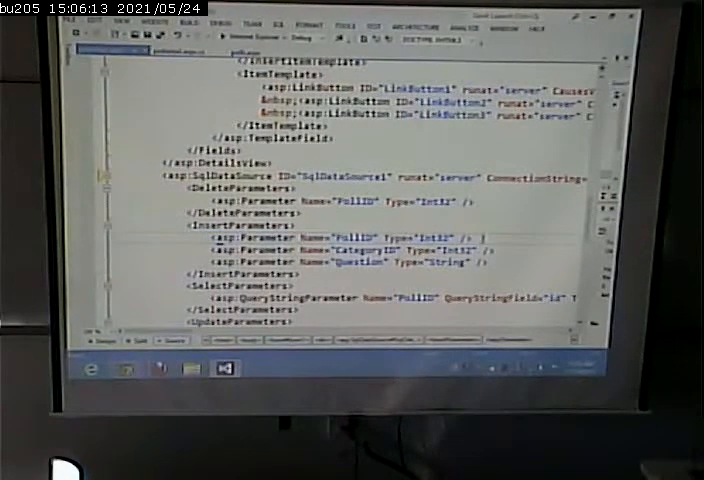
pyautogui.moveTo(472, 237); pyautogui.dragTo(213, 237)
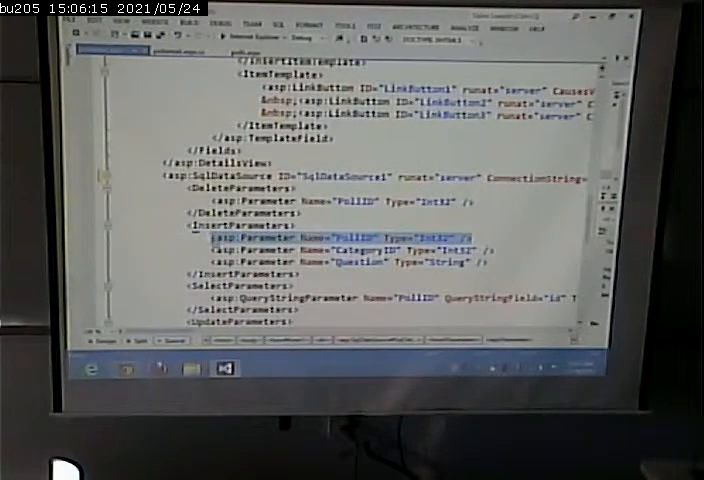
pyautogui.rightClick(213, 237)
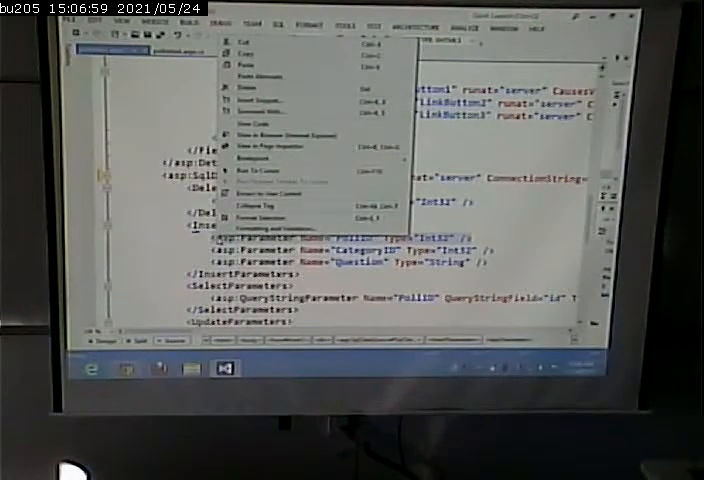
pyautogui.press('Escape')
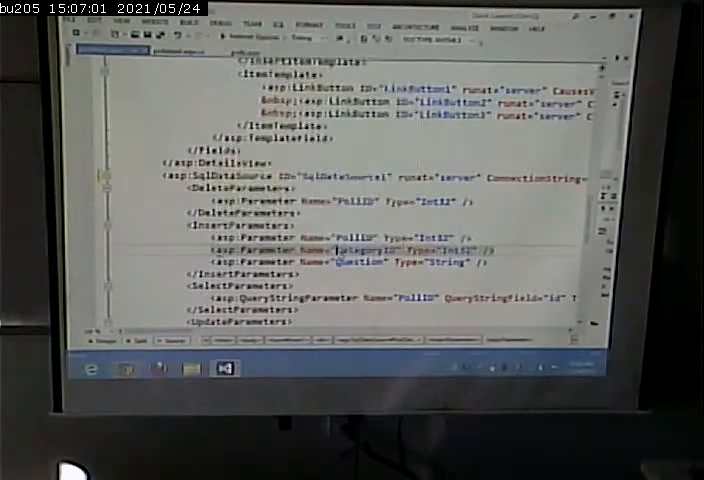
pyautogui.moveTo(470, 237); pyautogui.dragTo(205, 237)
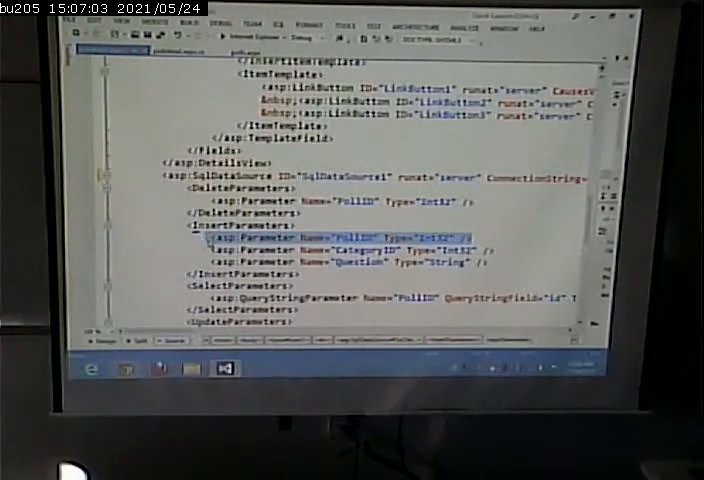
pyautogui.rightClick(212, 237)
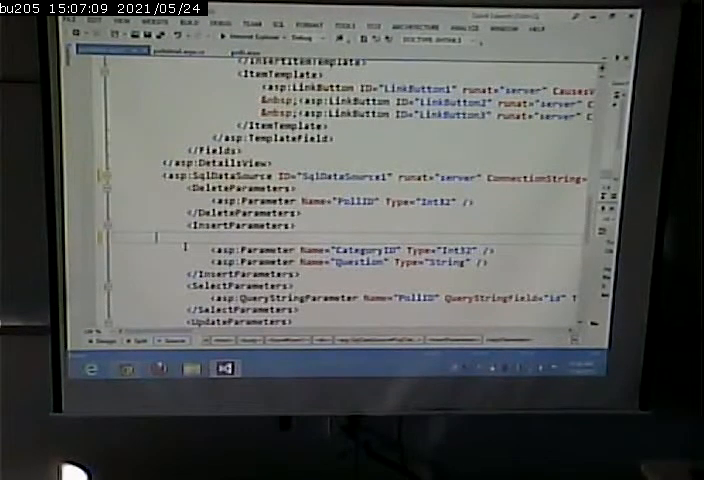
pyautogui.press('BackSpace')
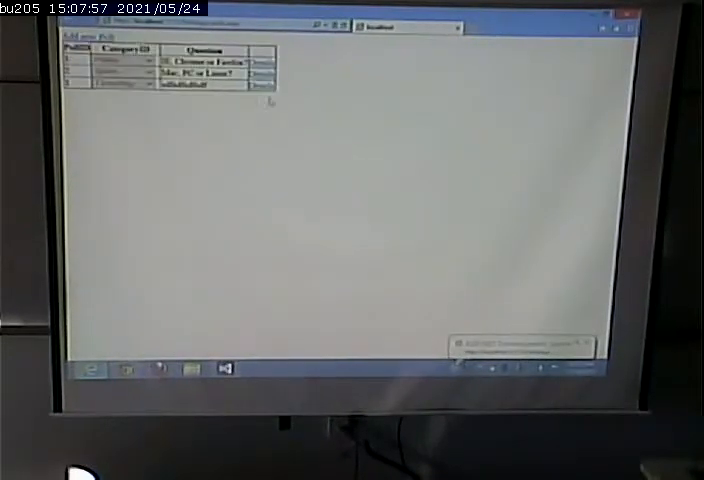
# - Insert two new polls in category 1 via the Add new Poll form, one asking Why?
pyautogui.click(80, 37)
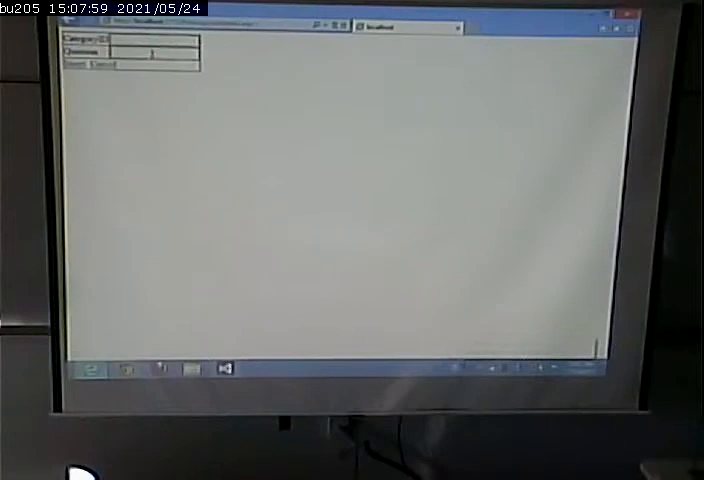
pyautogui.write('1')
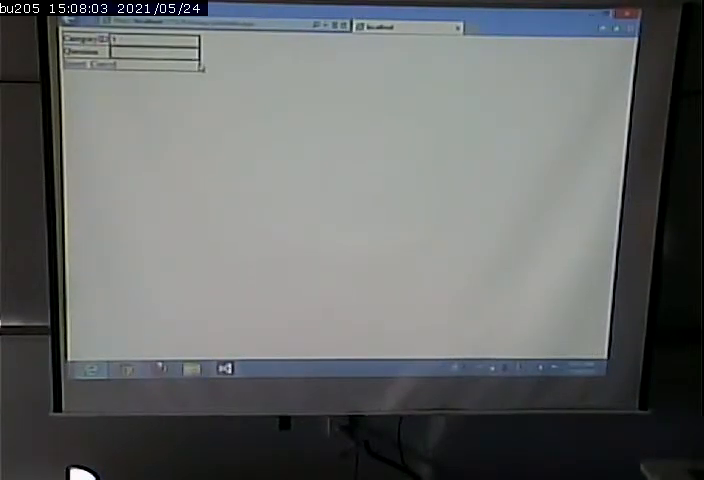
pyautogui.write('Why?')
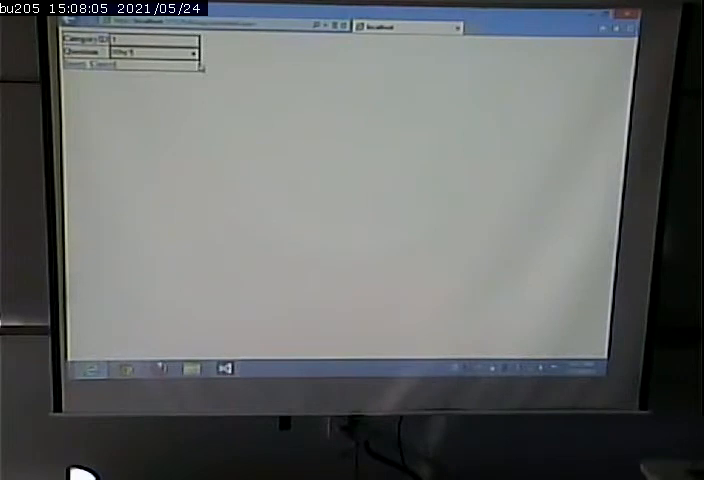
pyautogui.click(75, 64)
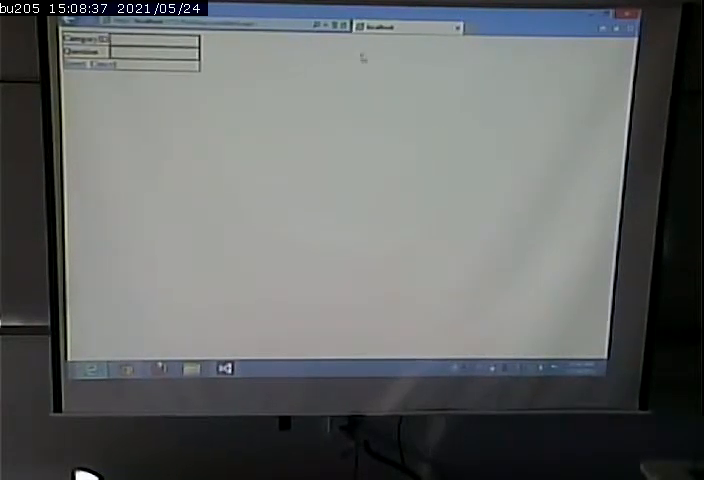
pyautogui.click(168, 40)
pyautogui.write('1')
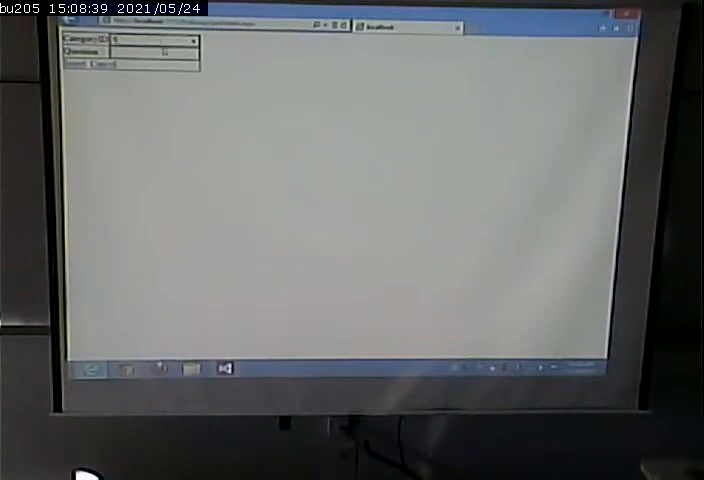
pyautogui.write('test')
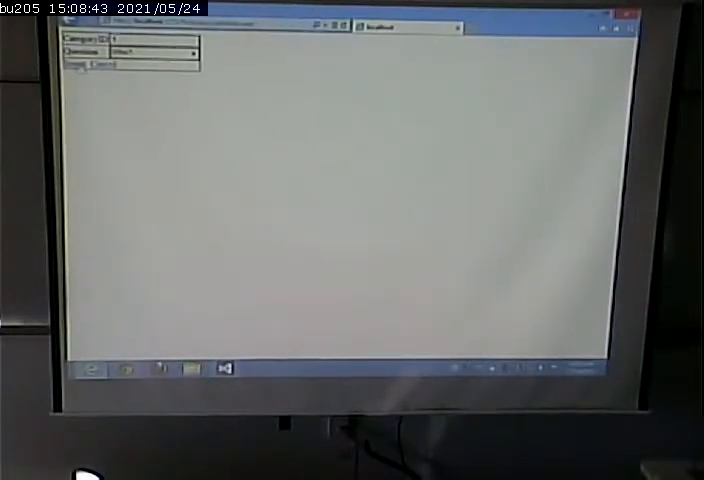
pyautogui.click(72, 64)
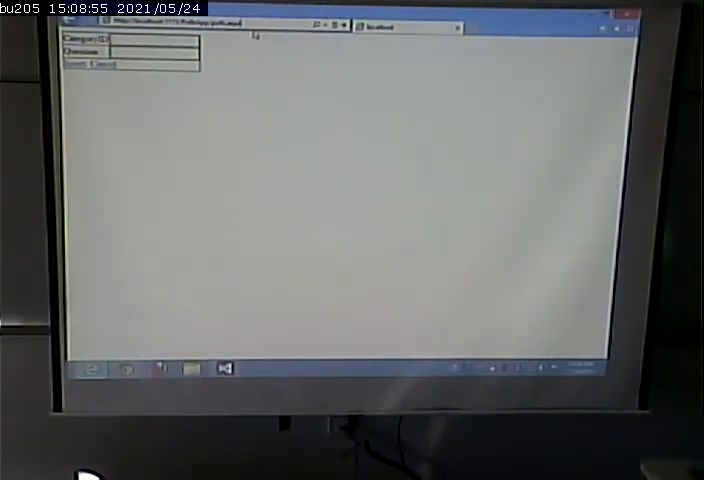
# - Return to the polls list page, now showing the Who? and Why? polls
pyautogui.press('Return')
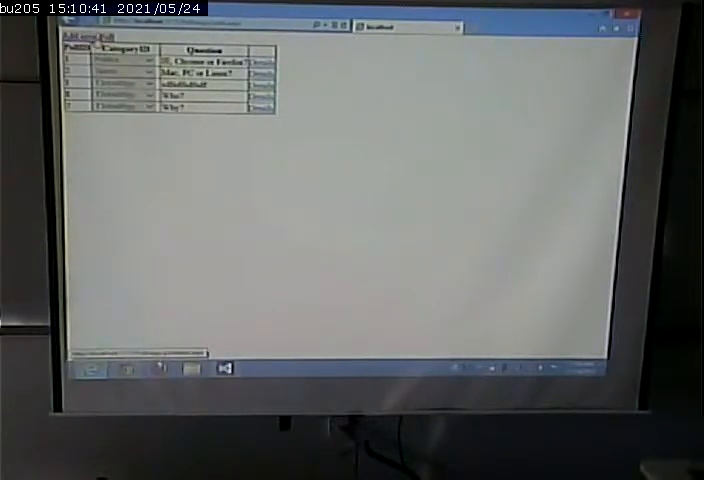
# - Submit the empty add-poll form twice to test validation, returning to the form each time
pyautogui.click(93, 37)
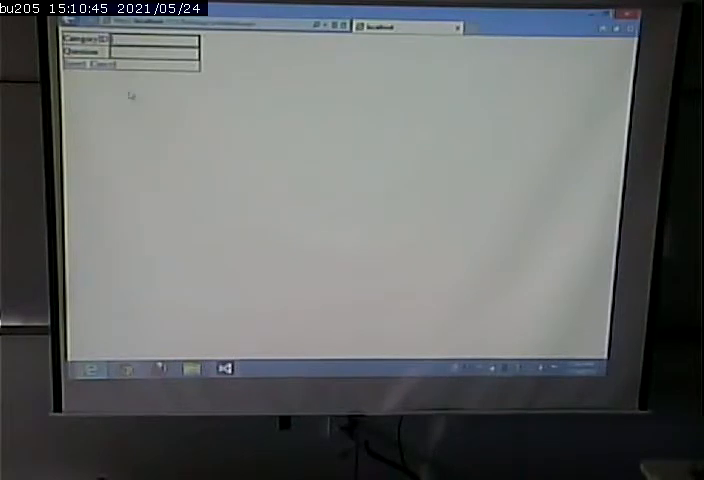
pyautogui.click(77, 66)
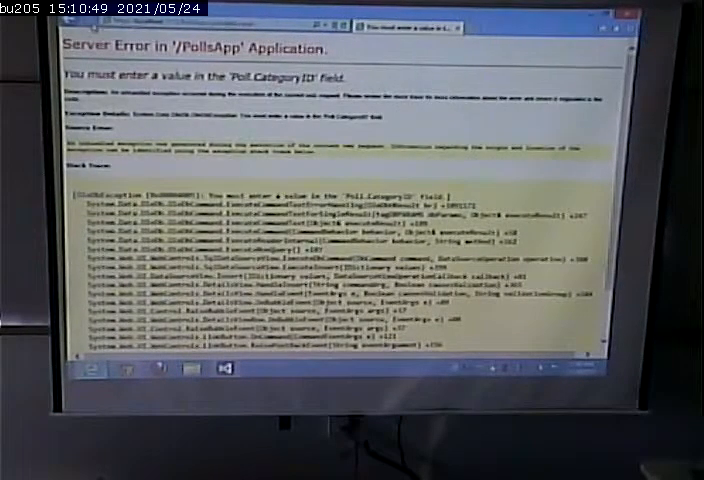
pyautogui.click(63, 24)
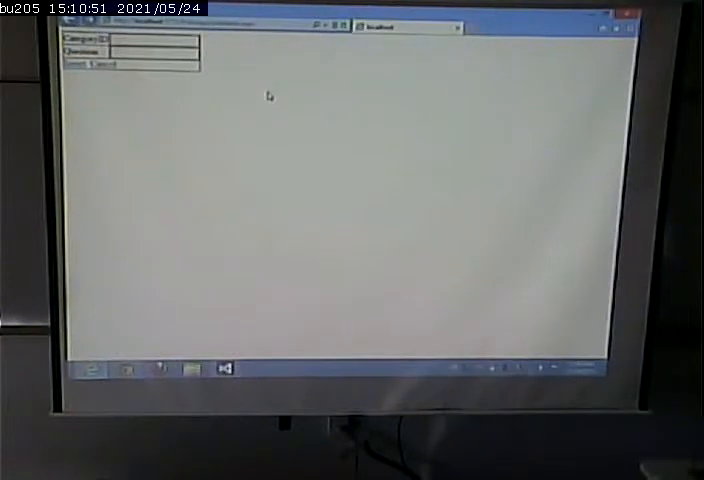
pyautogui.click(80, 66)
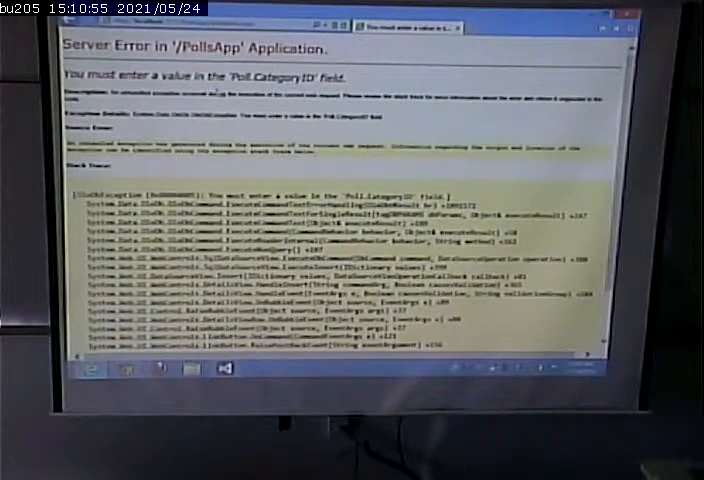
pyautogui.click(40, 17)
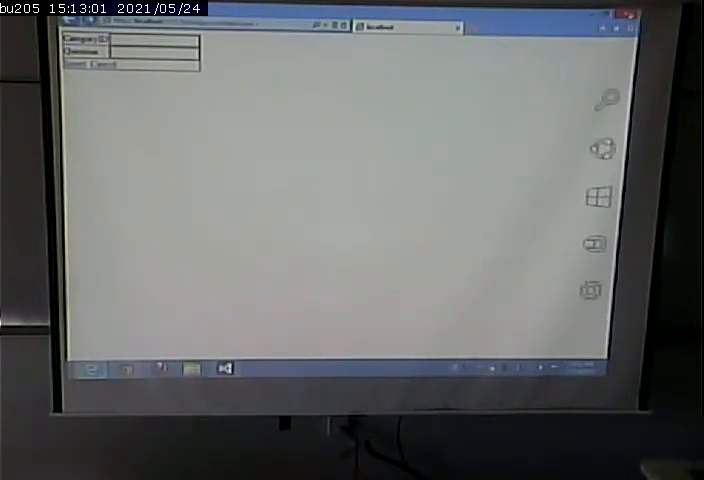
# - Stop debugging, wire OnItemInserted to DetailsView1_ItemInserted on the DetailsView, and jump to its code-behind method
pyautogui.click(458, 27)
pyautogui.hotkey('shift', 'F5')
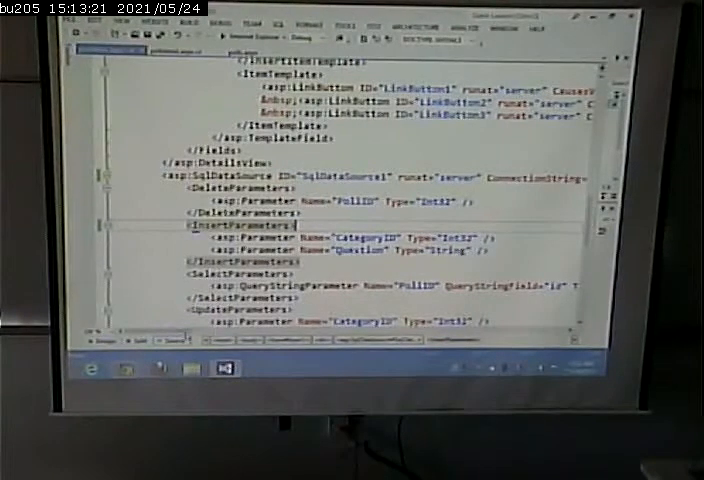
pyautogui.scroll(5, 350, 200)
pyautogui.scroll(5, 350, 200)
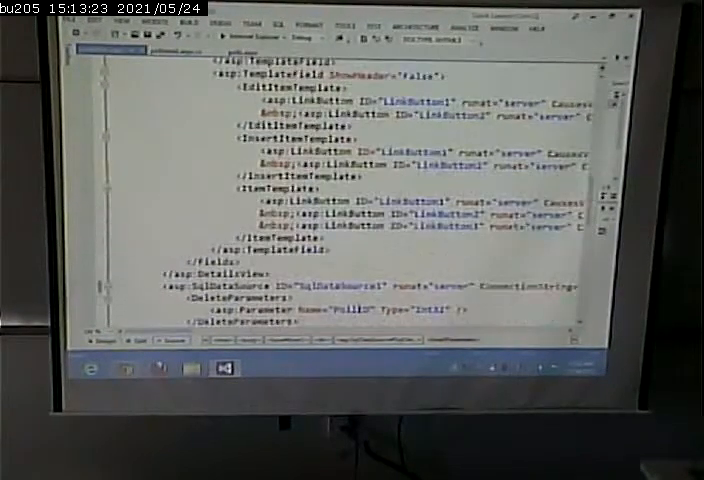
pyautogui.scroll(3, 350, 200)
pyautogui.scroll(5, 350, 200)
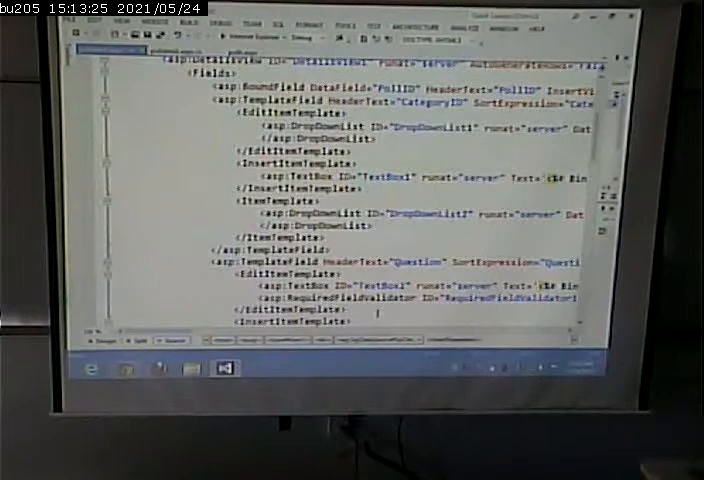
pyautogui.scroll(2, 350, 200)
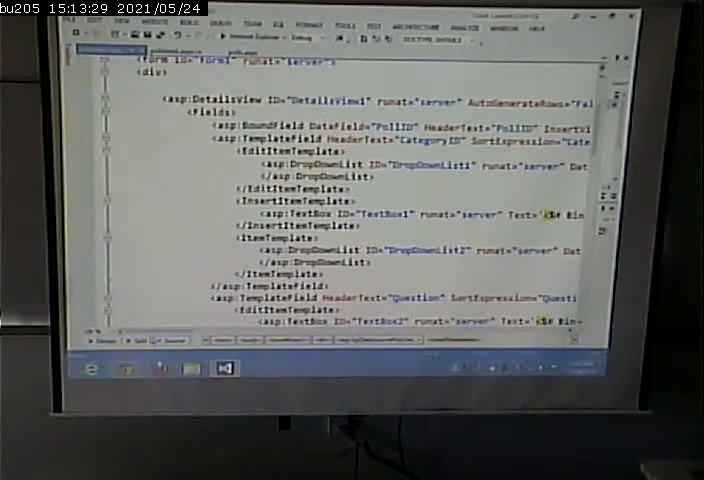
pyautogui.hscroll(5, 350, 200)
pyautogui.hscroll(5, 350, 200)
pyautogui.hscroll(3, 350, 200)
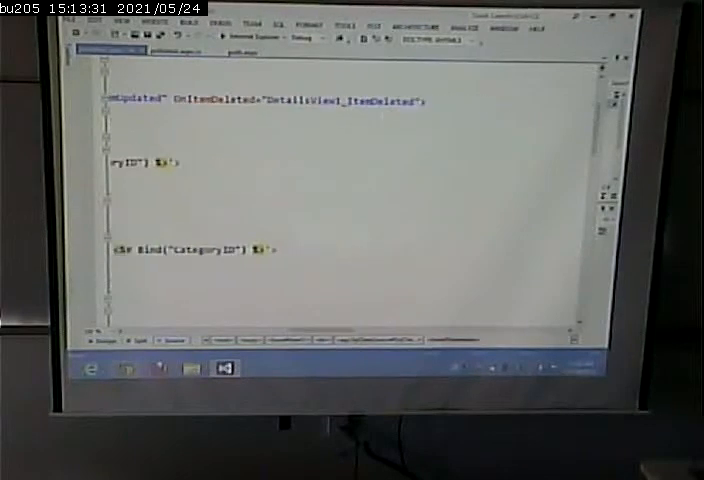
pyautogui.click(423, 101)
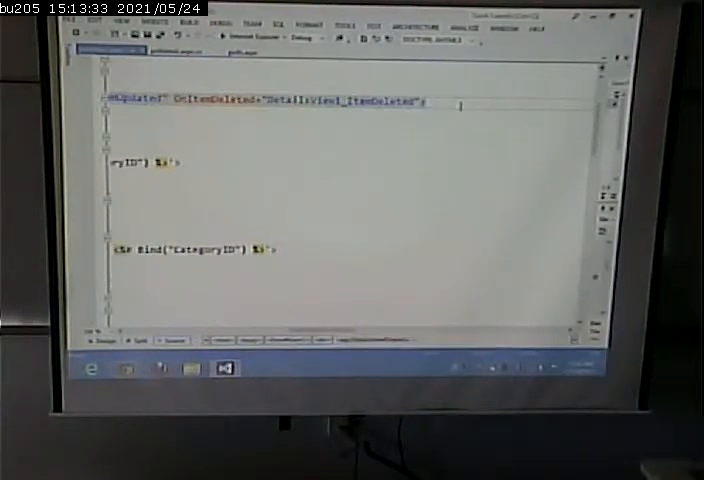
pyautogui.write('on')
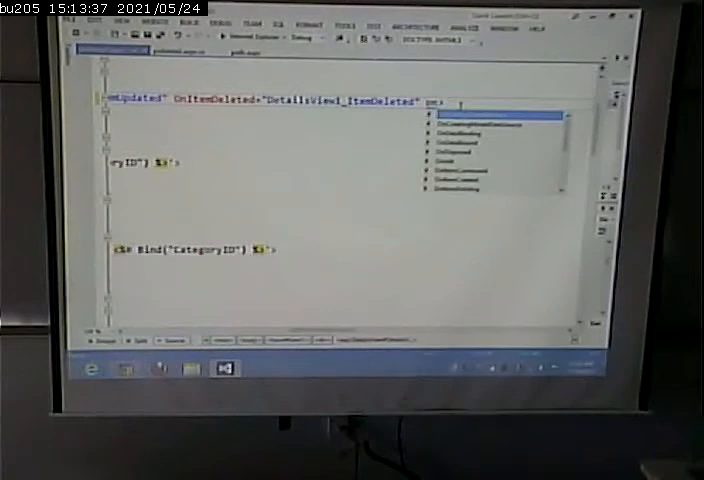
pyautogui.write('m')
pyautogui.scroll(-3, 496, 145)
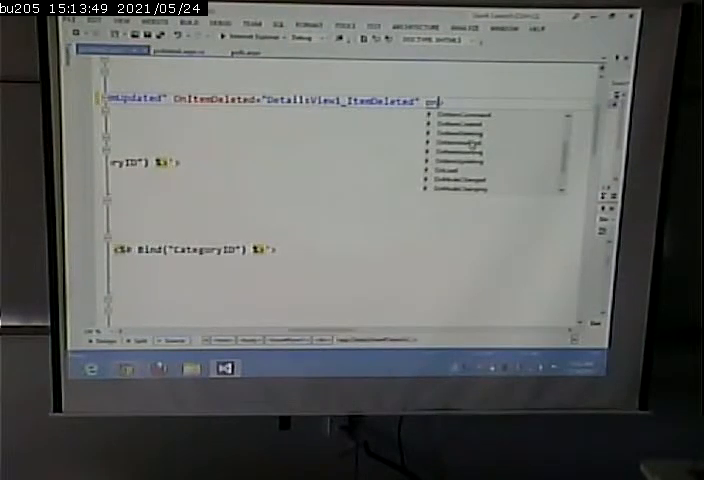
pyautogui.press('Tab')
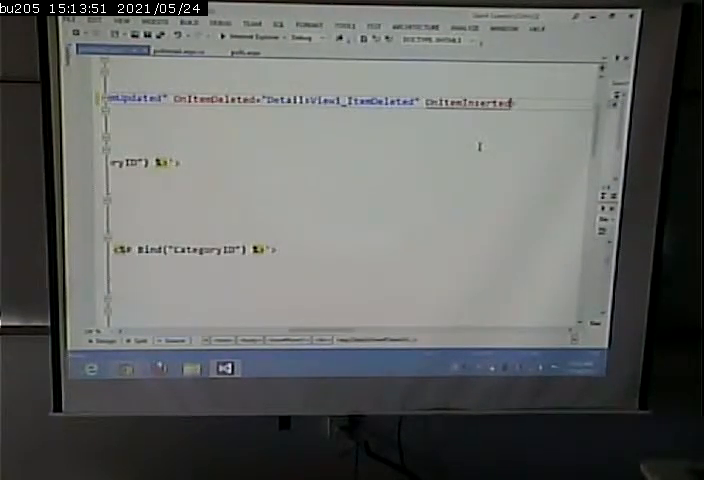
pyautogui.write('="">')
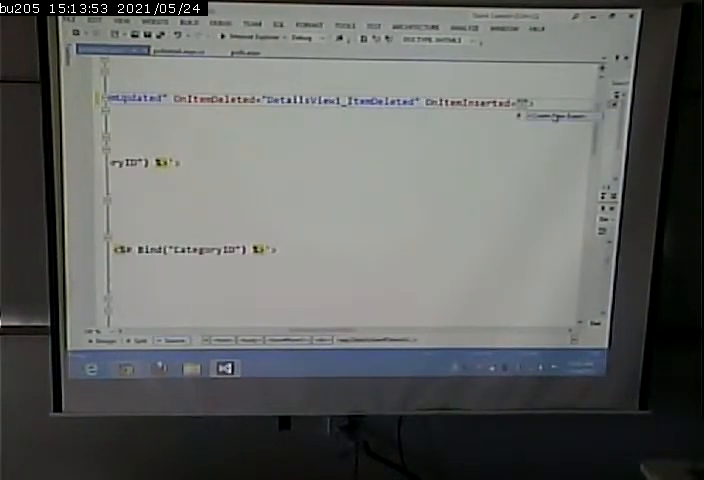
pyautogui.press('Tab')
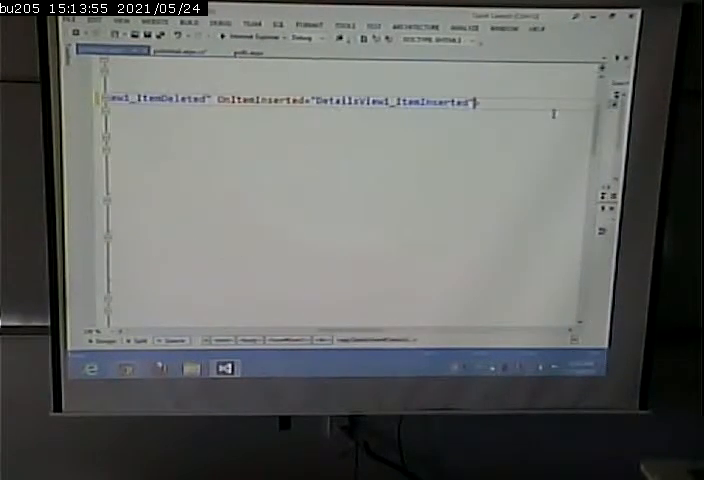
pyautogui.press('F7')
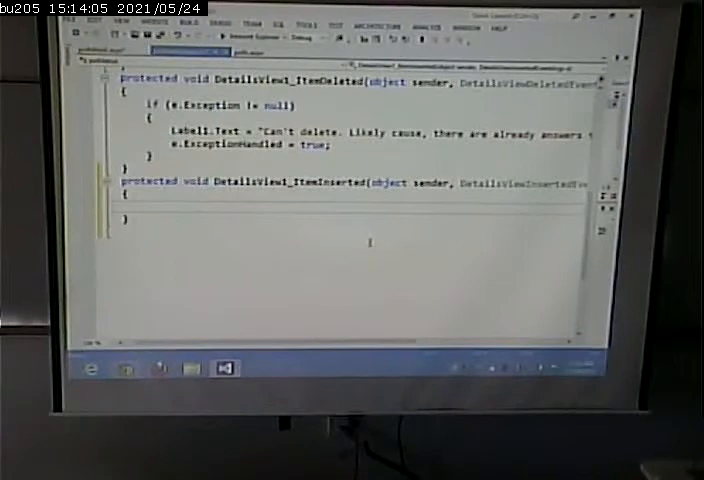
pyautogui.scroll(2, 369, 242)
pyautogui.scroll(2, 369, 242)
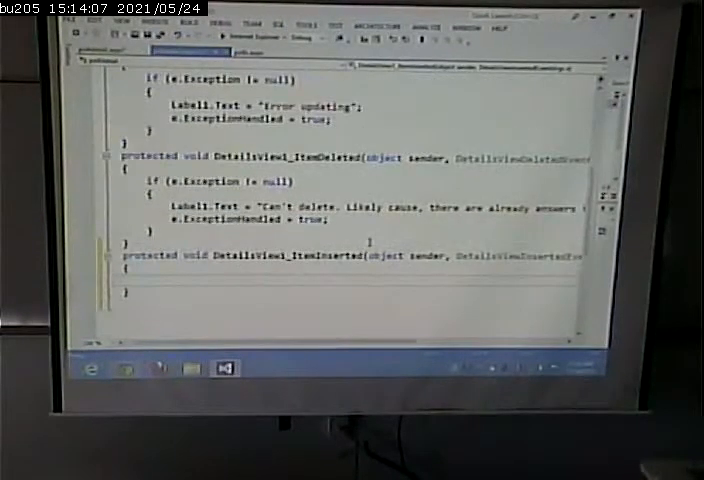
pyautogui.scroll(2, 369, 242)
pyautogui.scroll(-2, 369, 242)
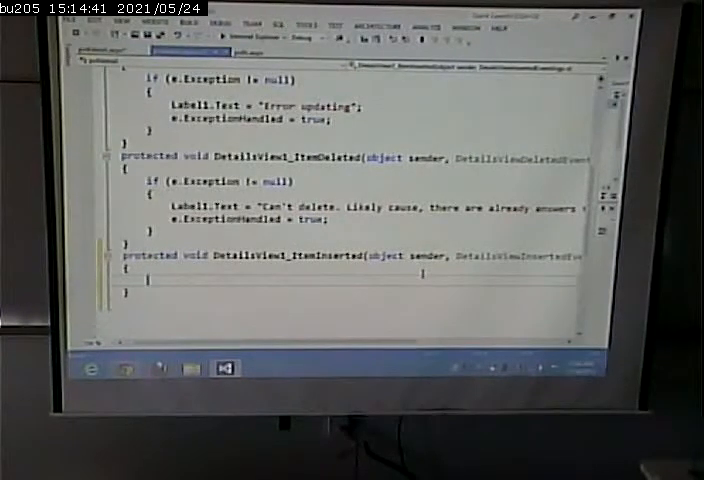
pyautogui.write('if')
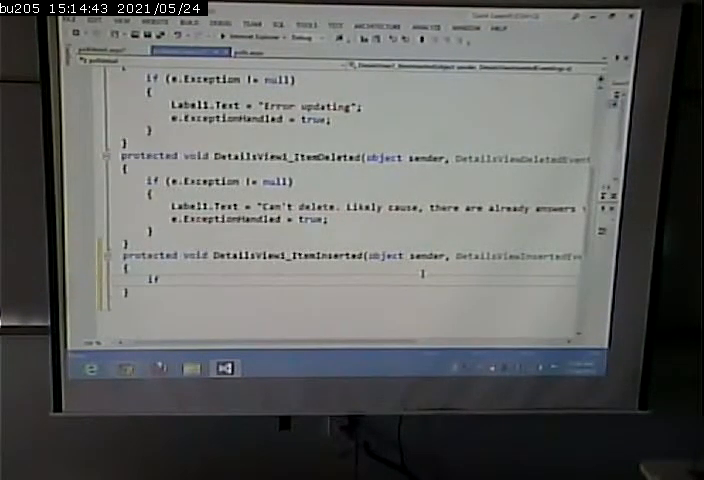
pyautogui.write('e')
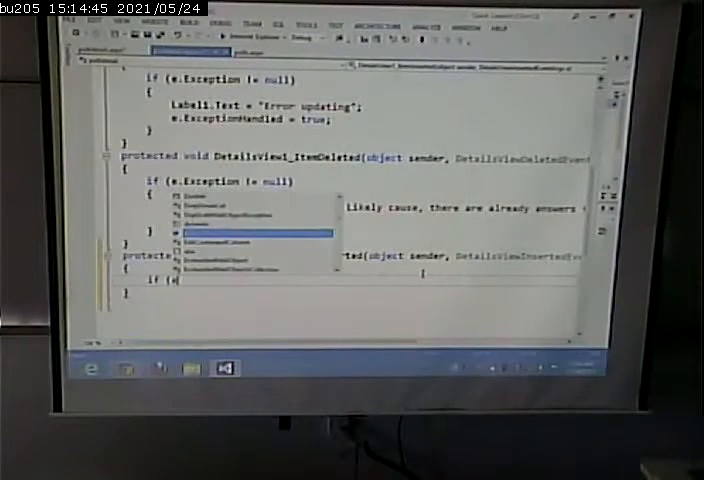
pyautogui.write('.e')
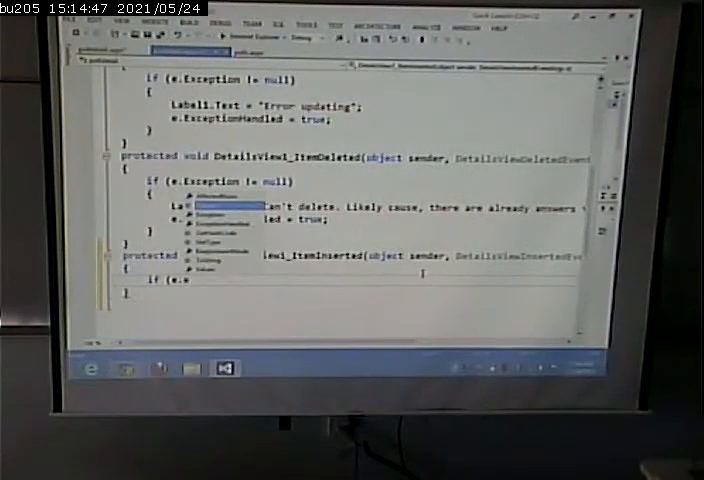
# - Write if (e.Exception != null) with a //we have an error comment inside the block
pyautogui.press('Tab')
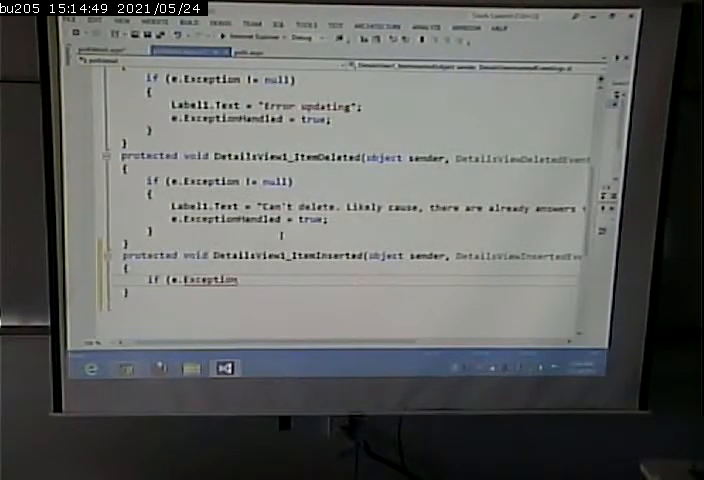
pyautogui.write(' !')
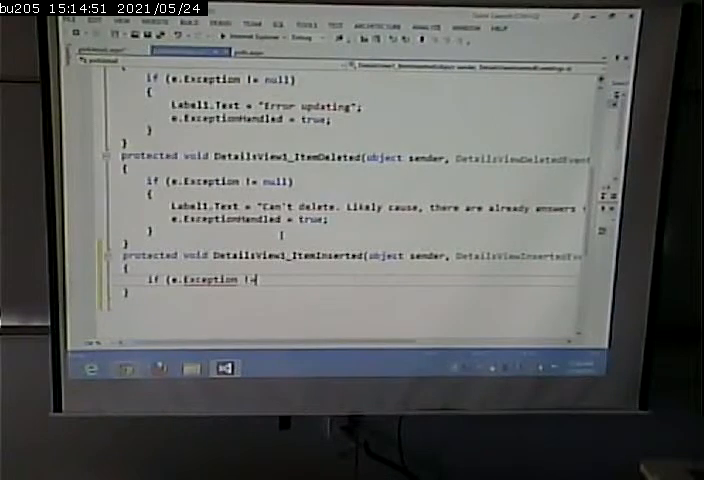
pyautogui.write('= n')
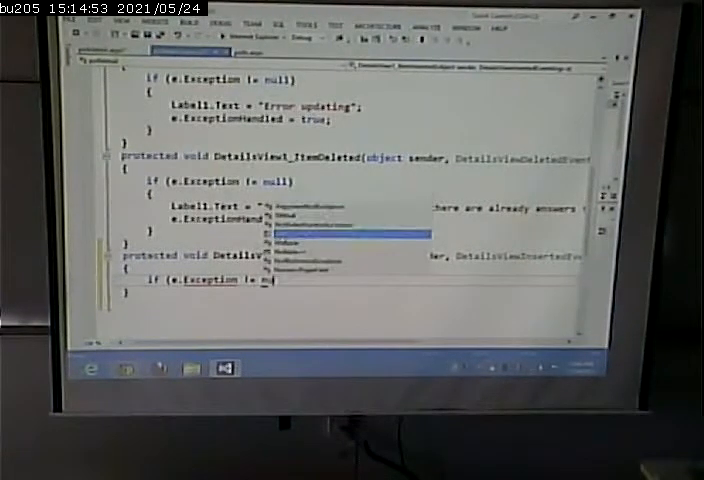
pyautogui.write('u')
pyautogui.press('Tab')
pyautogui.write(')')
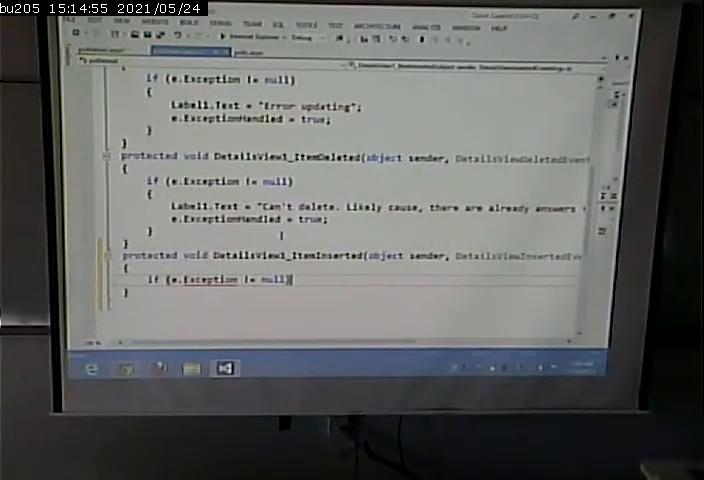
pyautogui.write('{')
pyautogui.press('Return')
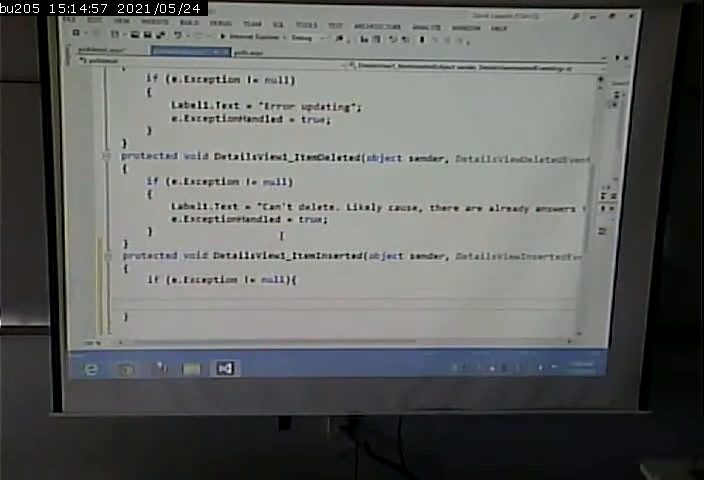
pyautogui.write('}')
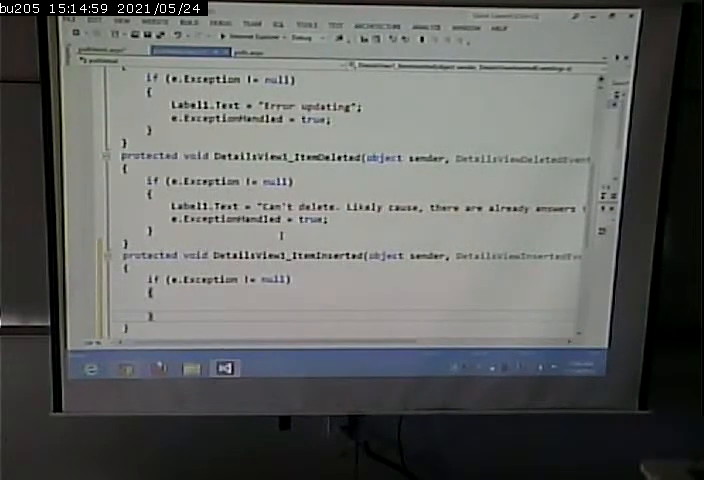
pyautogui.press('Up')
pyautogui.press('Return')
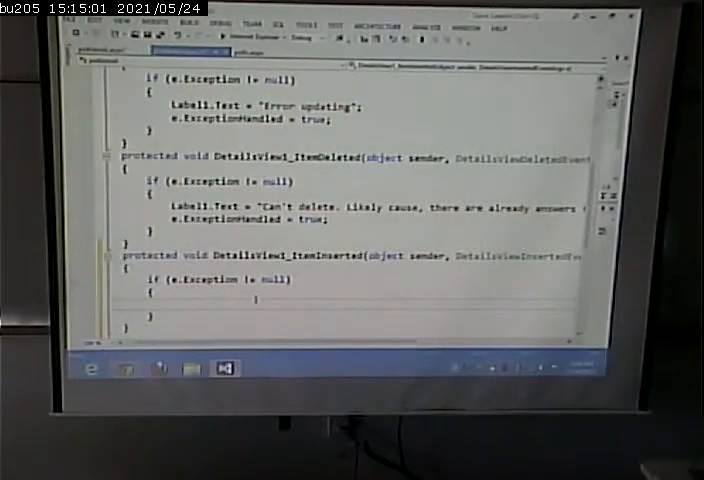
pyautogui.write('//')
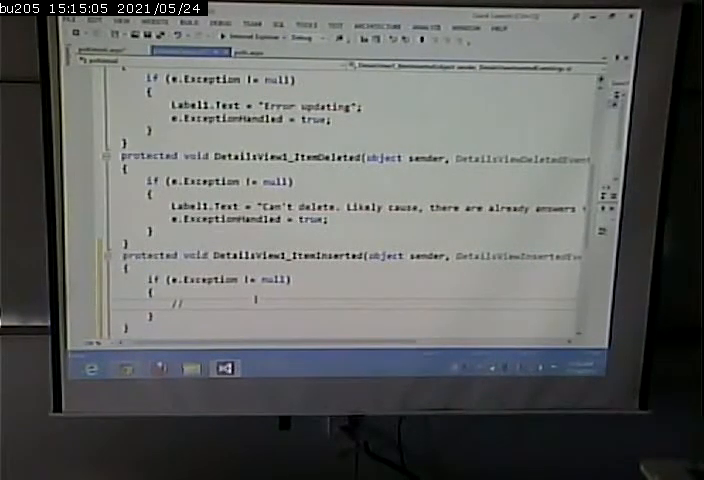
pyautogui.write('we have an')
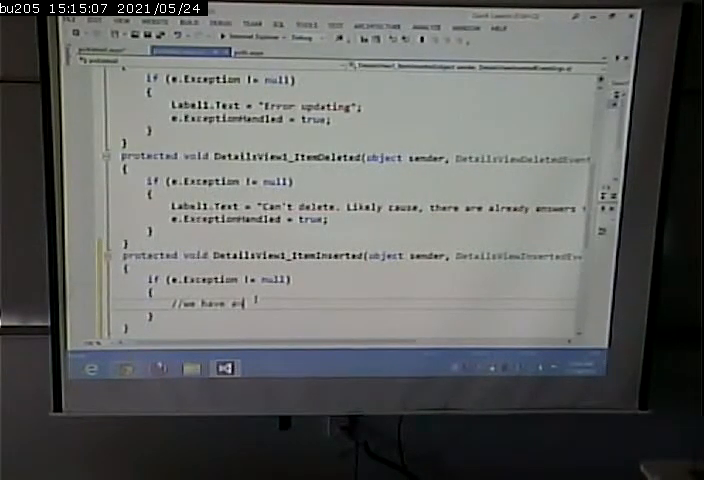
pyautogui.write(' error')
pyautogui.press('Return')
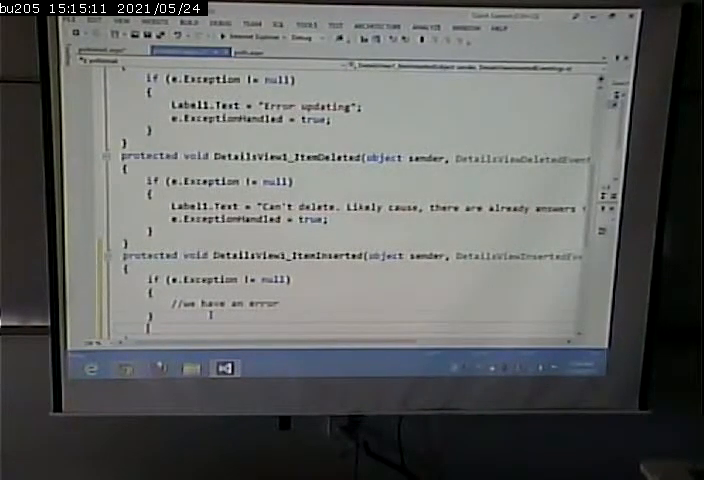
pyautogui.write('else')
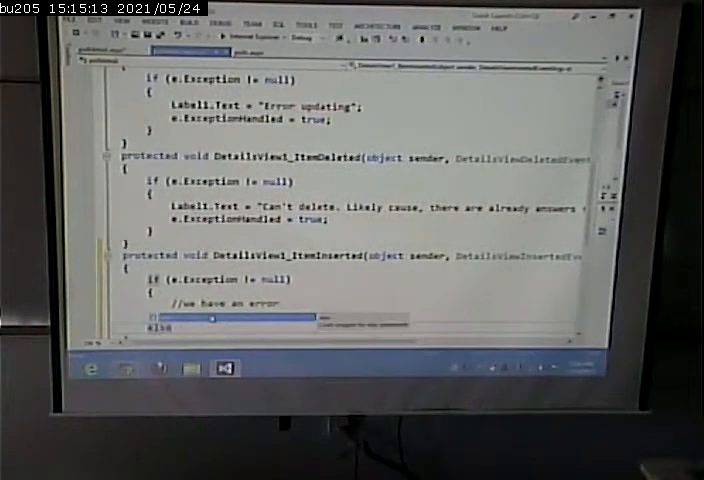
pyautogui.write('{')
# - Add the else block holding the //insert succeeded comment
pyautogui.press('Return')
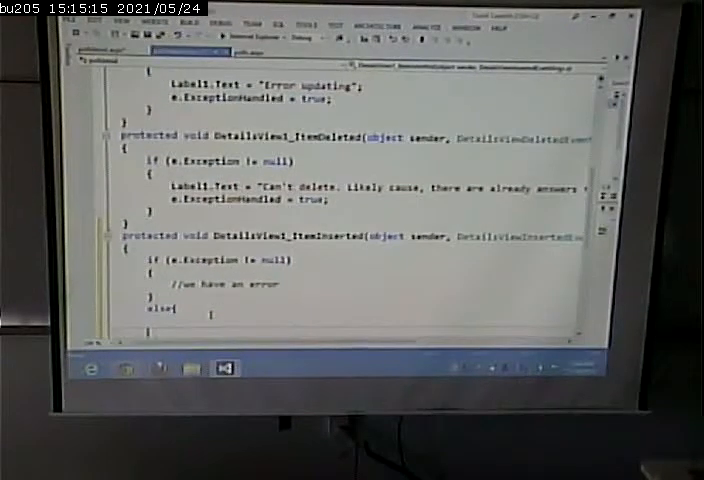
pyautogui.press('Return')
pyautogui.write('{')
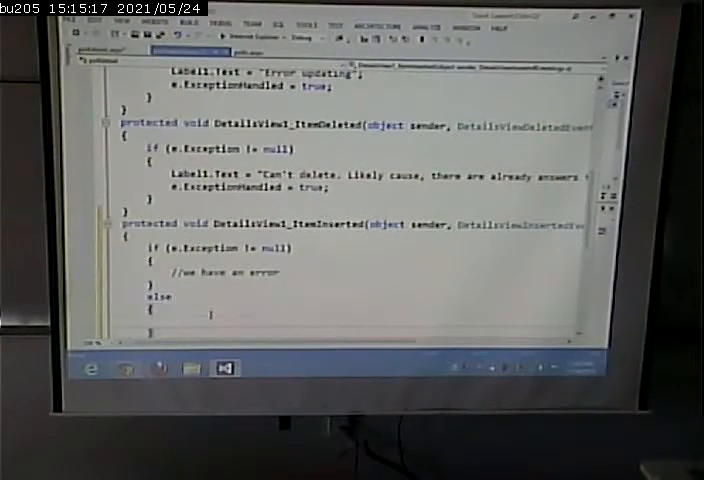
pyautogui.press('Return')
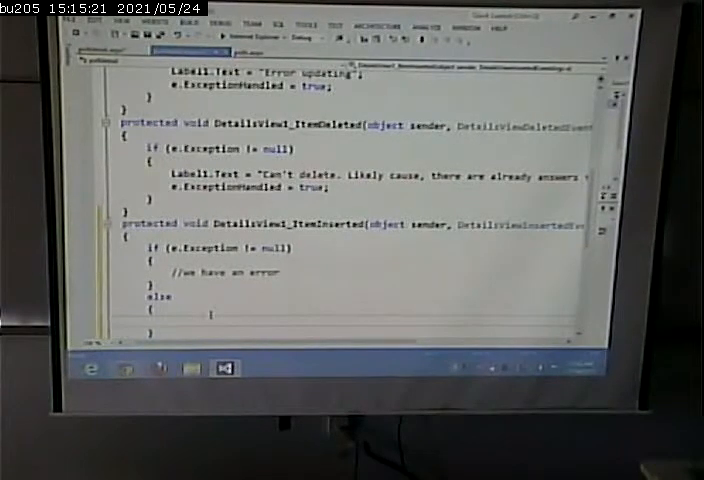
pyautogui.write('//insert s')
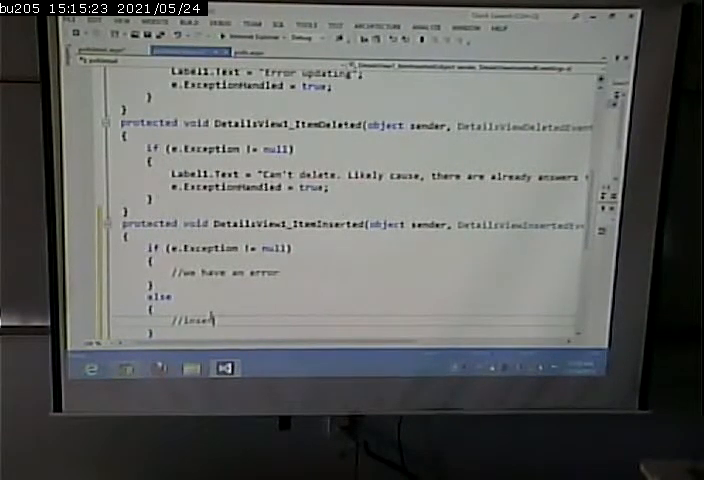
pyautogui.write('ucce')
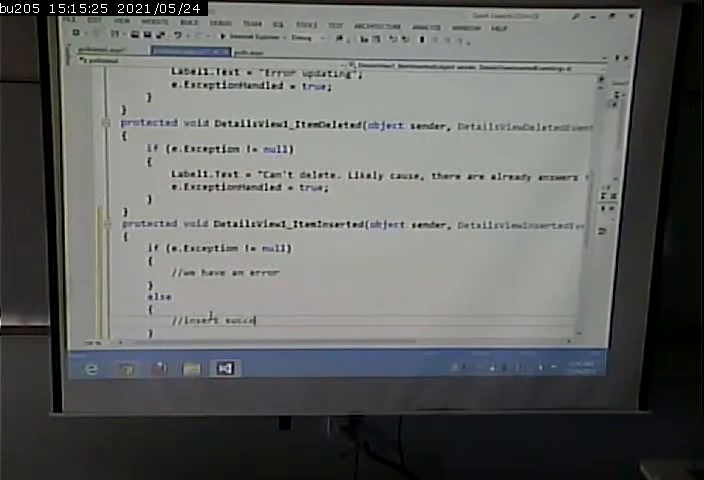
pyautogui.write('eded')
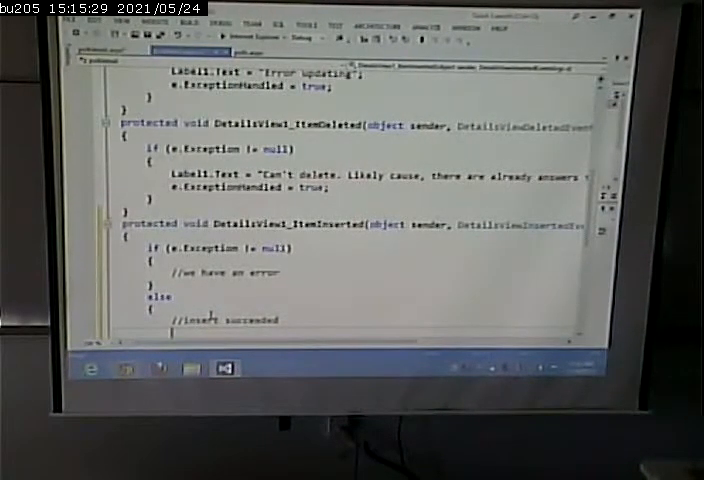
pyautogui.scroll(-1, 378, 268)
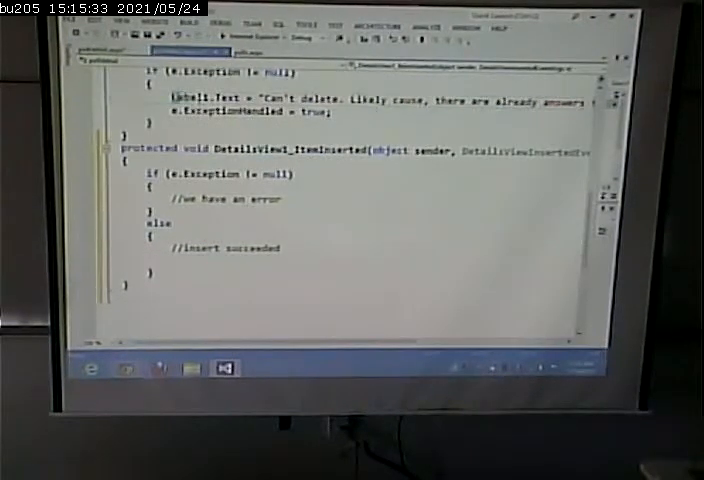
# - Copy the delete handler's Label1.Text and ExceptionHandled lines into the error branch, removing the stray .Trim().Length line
pyautogui.moveTo(172, 100); pyautogui.dragTo(332, 112)
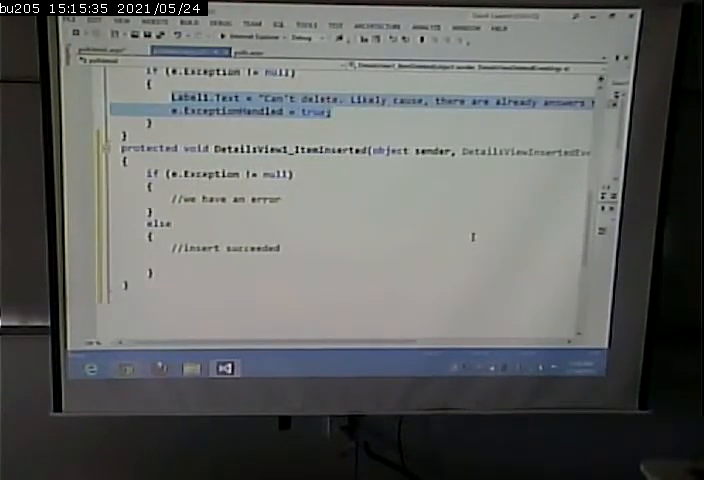
pyautogui.click(297, 199)
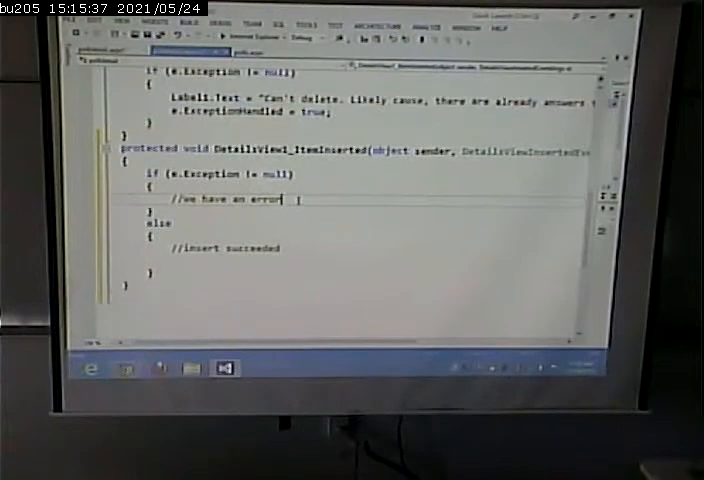
pyautogui.press('Return')
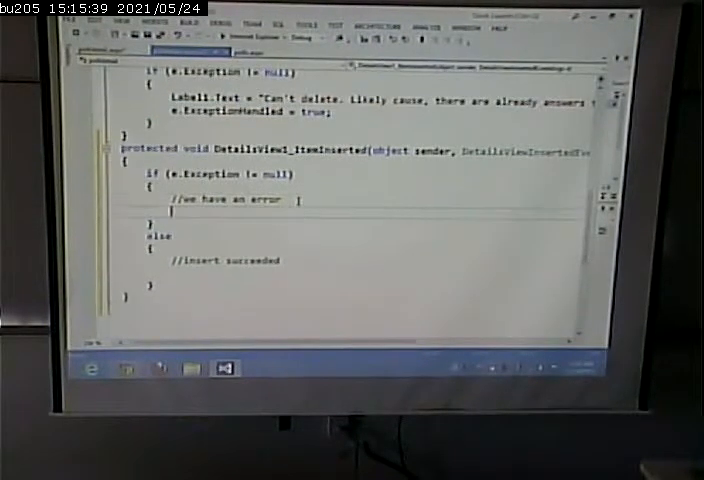
pyautogui.write('.Trim().Length==0')
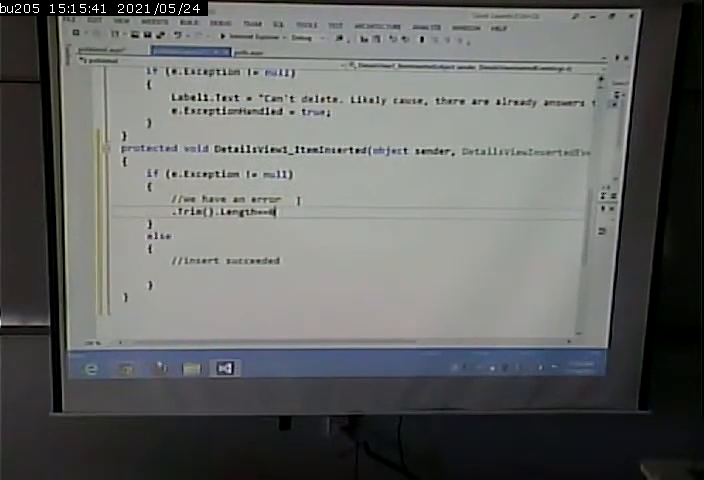
pyautogui.hotkey('shift', 'Home')
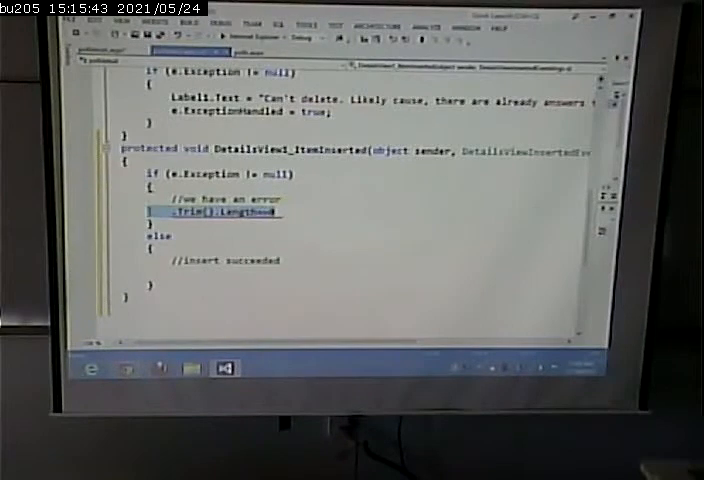
pyautogui.press('Delete')
pyautogui.moveTo(172, 98); pyautogui.dragTo(340, 114)
pyautogui.hotkey('ctrl', 'c')
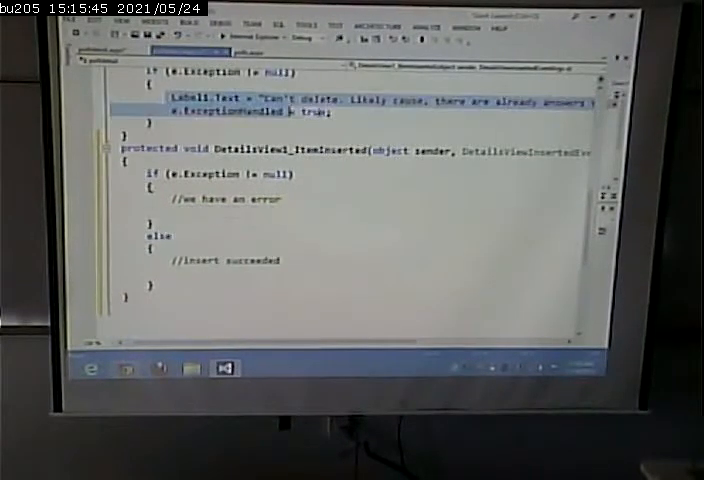
pyautogui.click(235, 211)
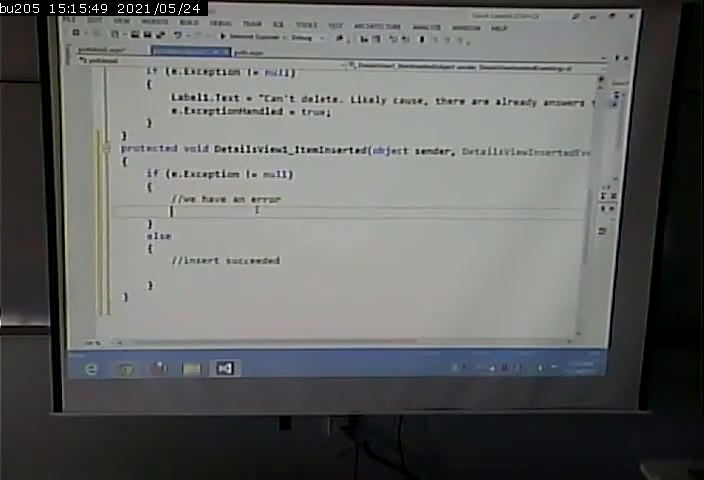
pyautogui.hotkey('ctrl', 'v')
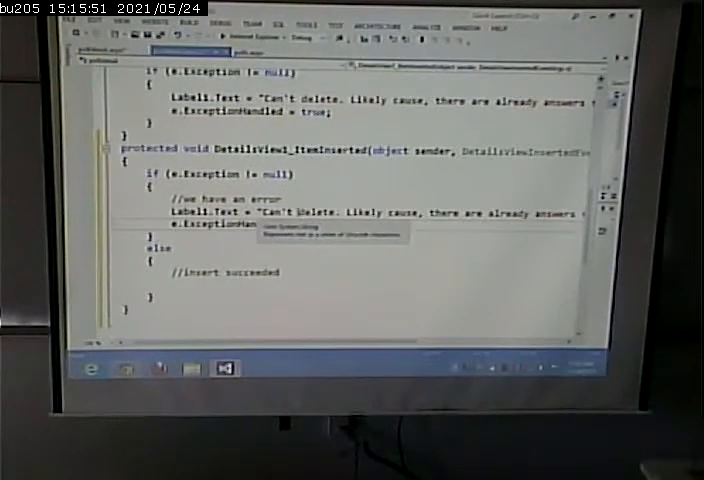
# - Reword the message to "Can't insert. Likely cause, duplicate question" and move to the insert-succeeded branch
pyautogui.doubleClick(315, 212)
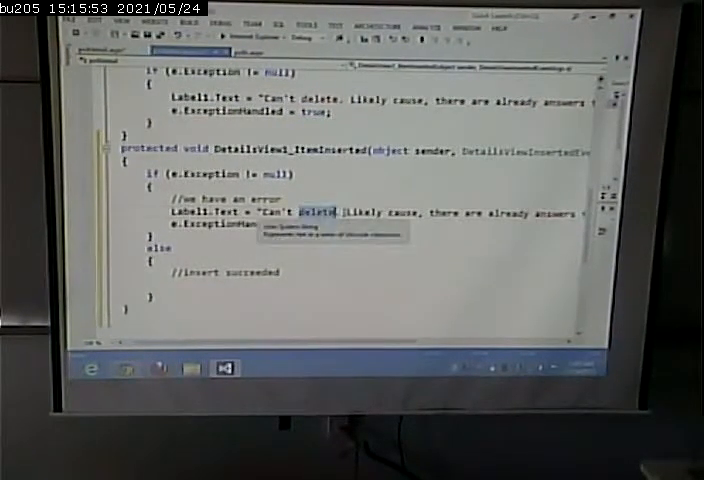
pyautogui.write('insert')
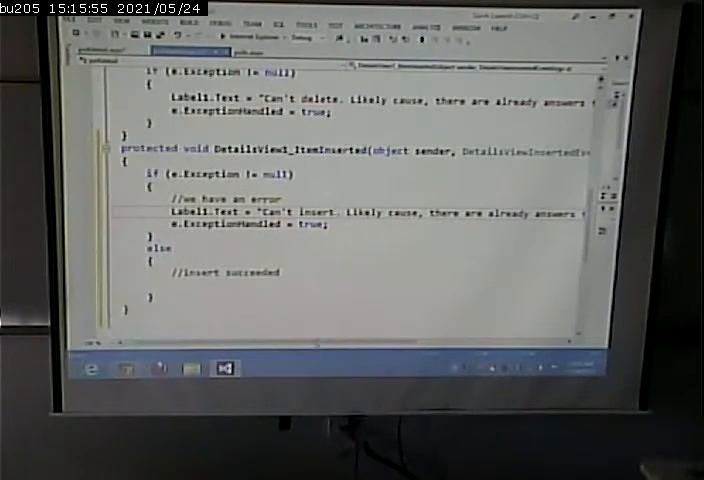
pyautogui.hscroll(5, 330, 200)
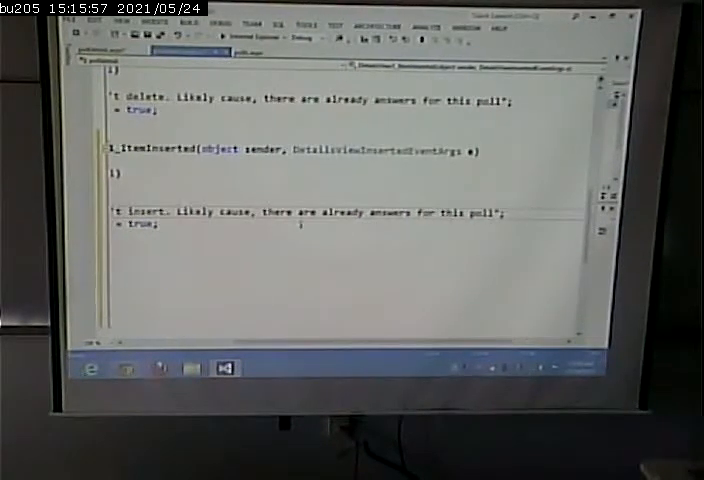
pyautogui.doubleClick(270, 212)
pyautogui.moveTo(265, 212); pyautogui.dragTo(495, 213)
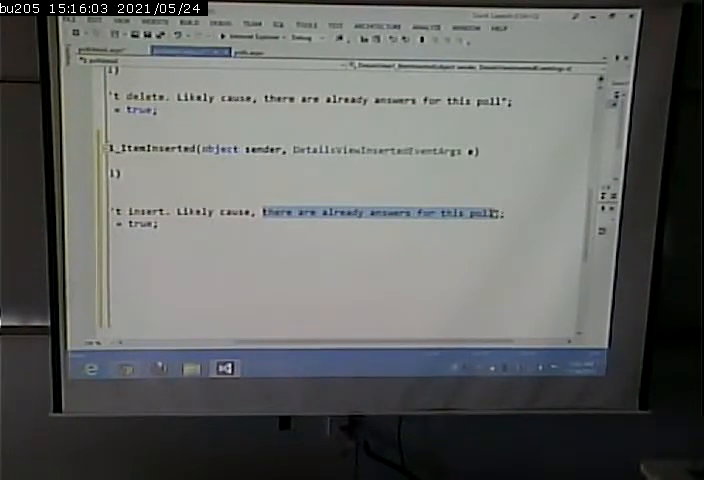
pyautogui.write('dup')
pyautogui.write('licate')
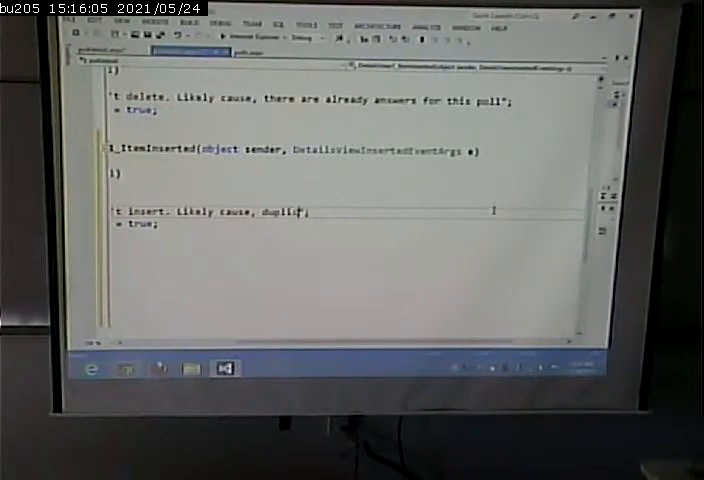
pyautogui.write(' qu')
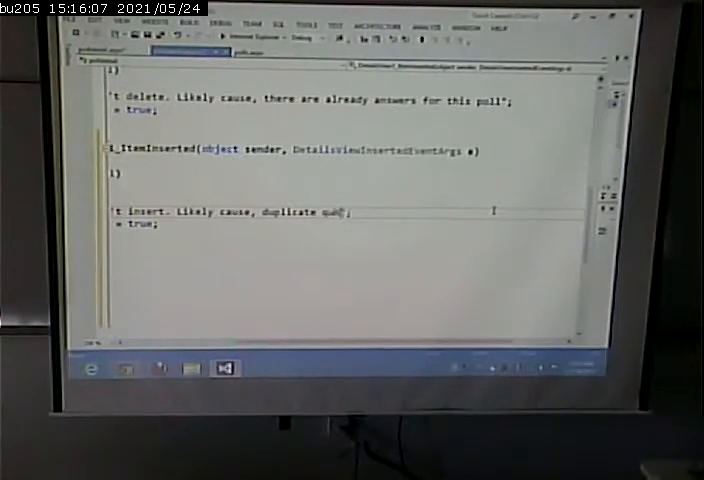
pyautogui.write('estion')
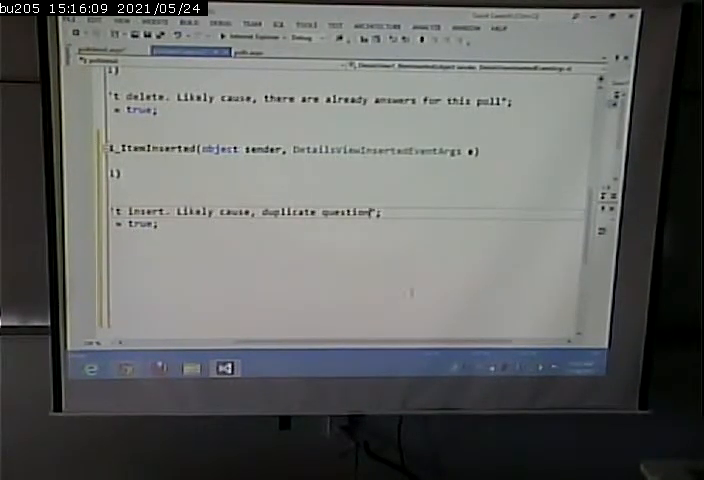
pyautogui.click(300, 285)
pyautogui.write('//insert succeeded')
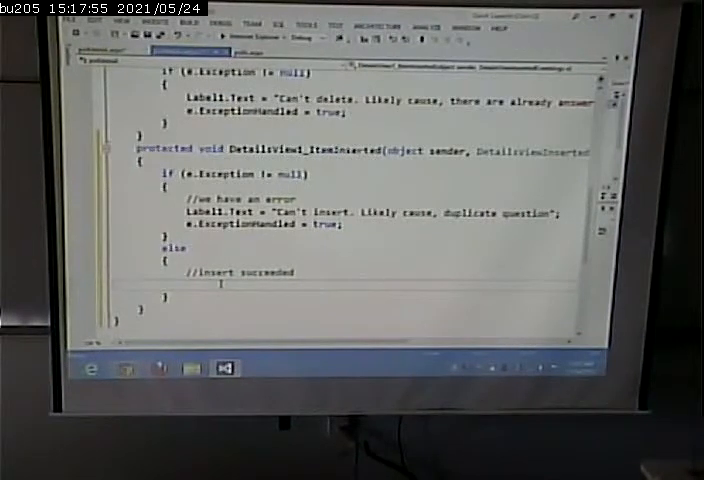
pyautogui.write('re')
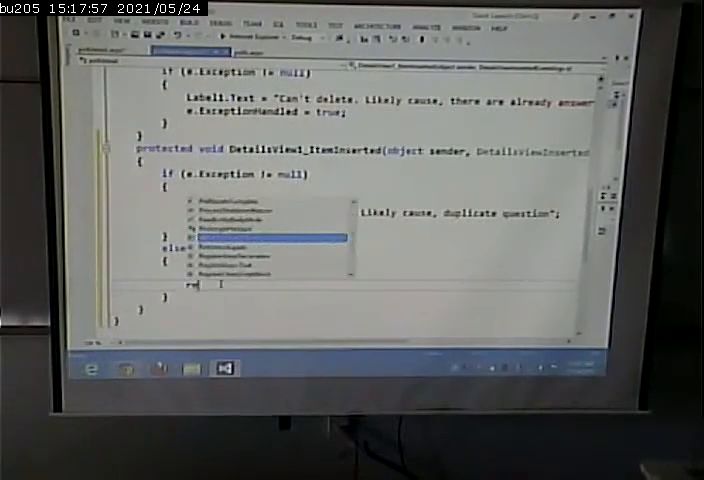
pyautogui.write('spo')
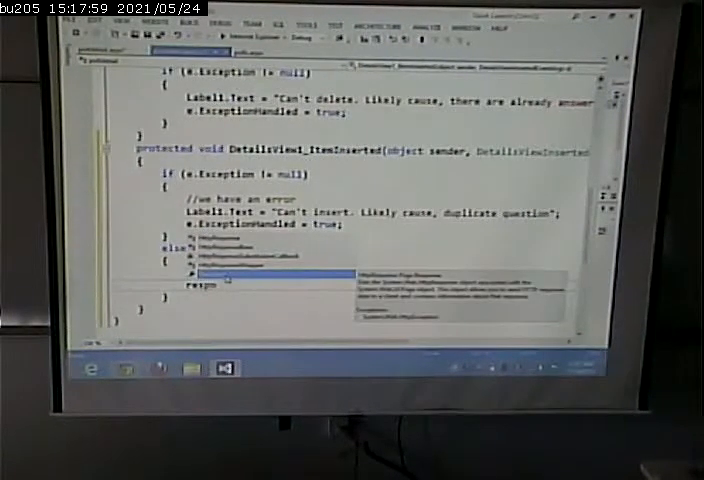
# - Add Response.Redirect("polls.aspx"); under the //insert succeeded comment
pyautogui.press('Tab')
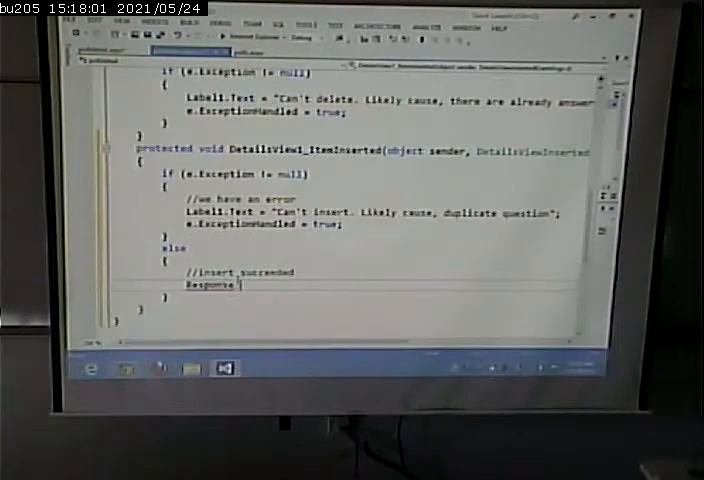
pyautogui.write('.')
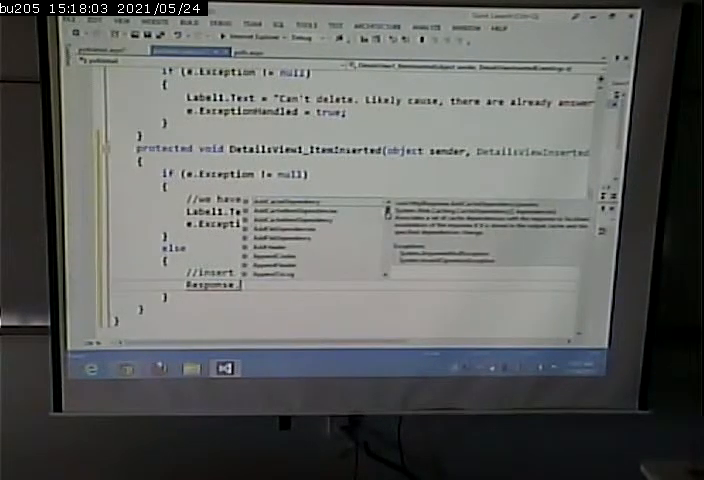
pyautogui.scroll(-3, 387, 230)
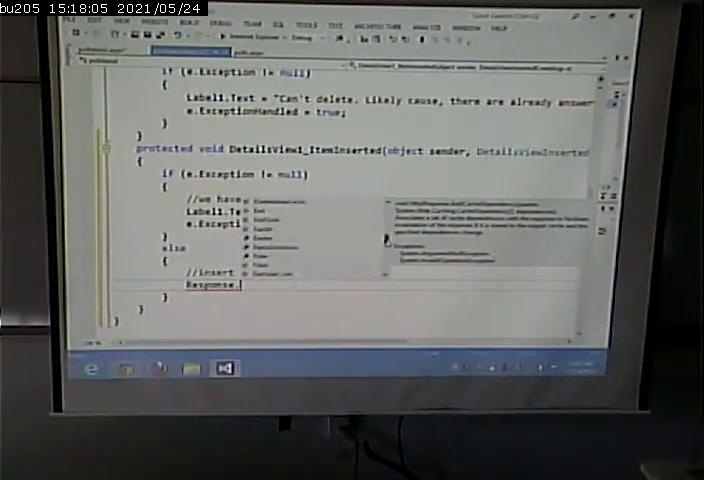
pyautogui.scroll(-3, 387, 240)
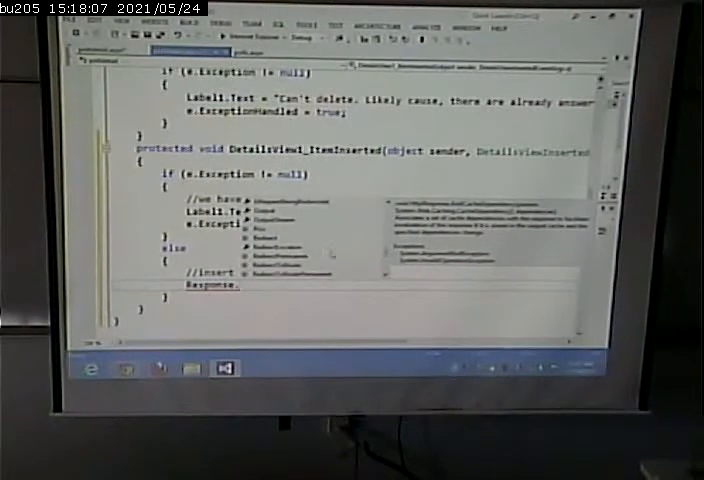
pyautogui.doubleClick(265, 238)
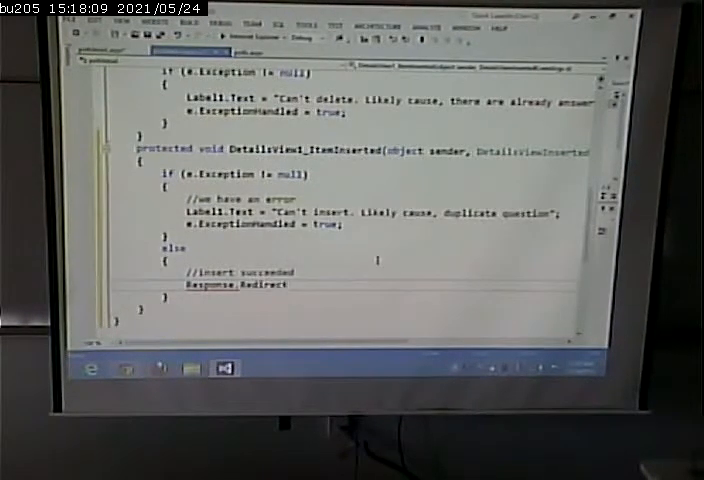
pyautogui.write('(')
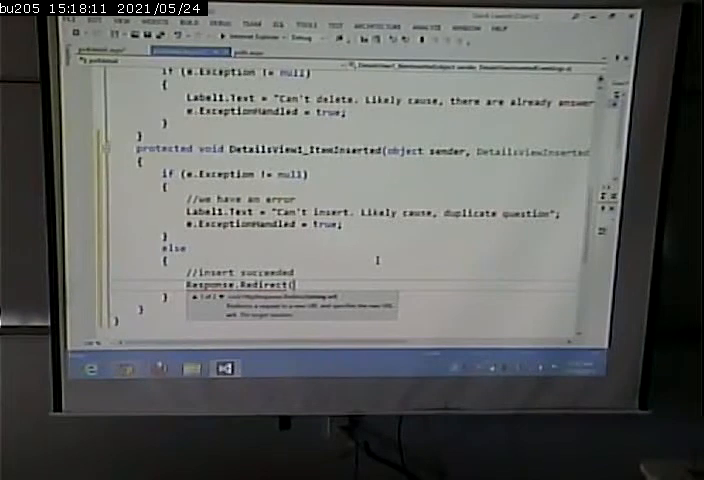
pyautogui.write('"a')
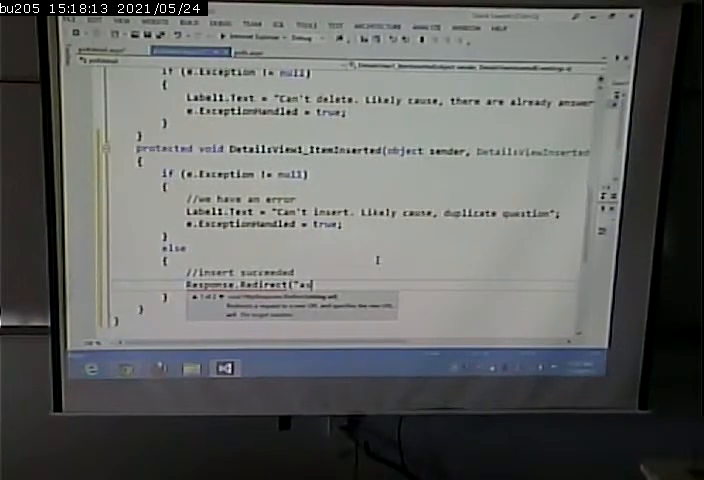
pyautogui.press('BackSpace')
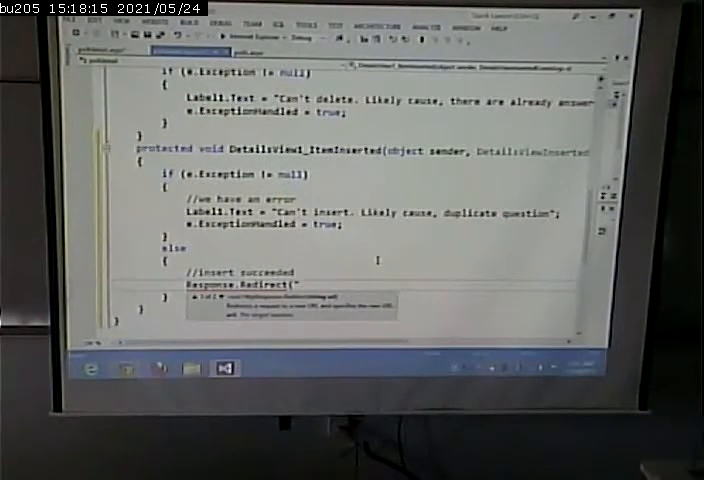
pyautogui.write('polls.as')
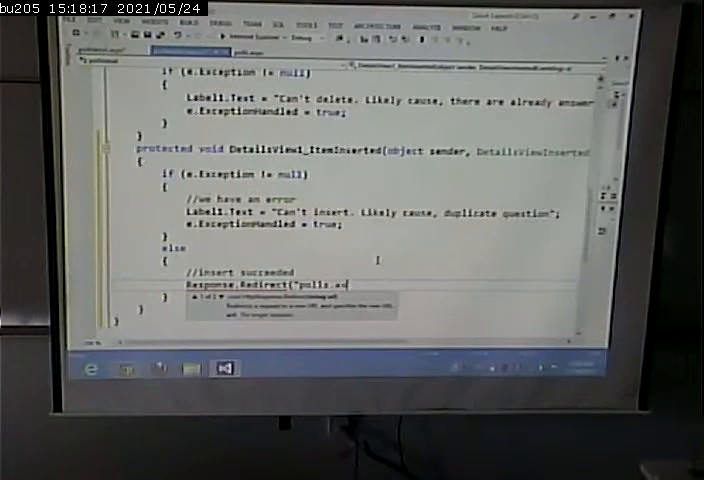
pyautogui.write('px"')
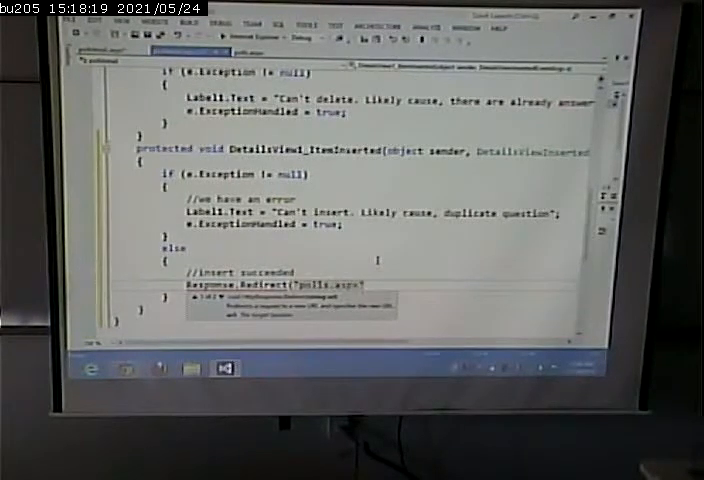
pyautogui.write(');')
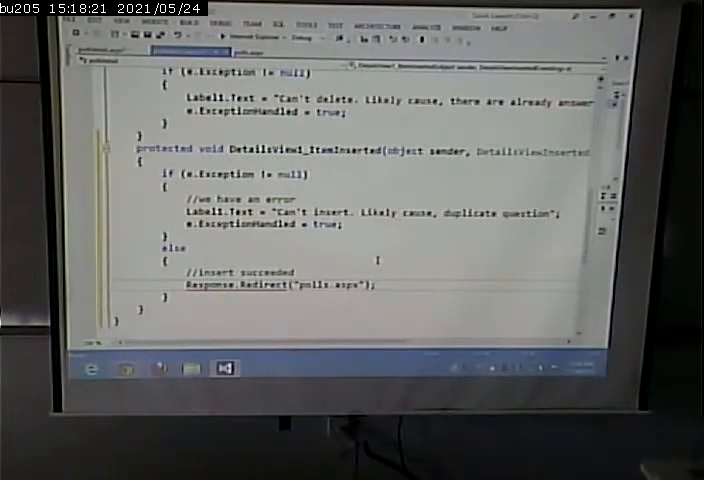
pyautogui.click(237, 308)
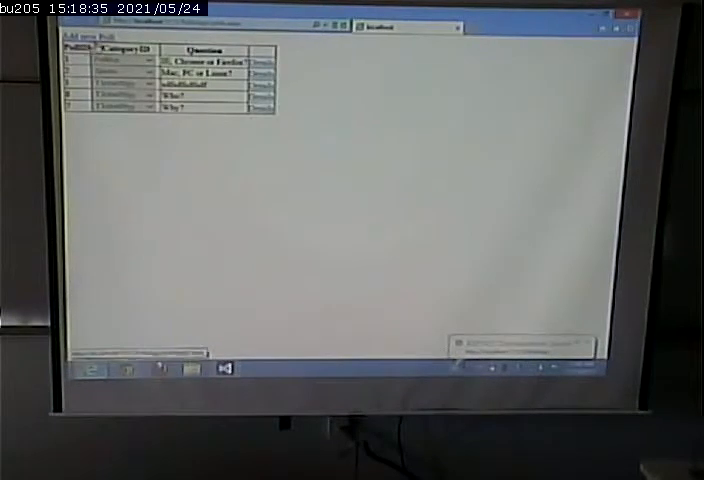
# - Test the empty-insert error, then insert a category 1 poll asking Who? and land on the redirected polls list
pyautogui.click(88, 37)
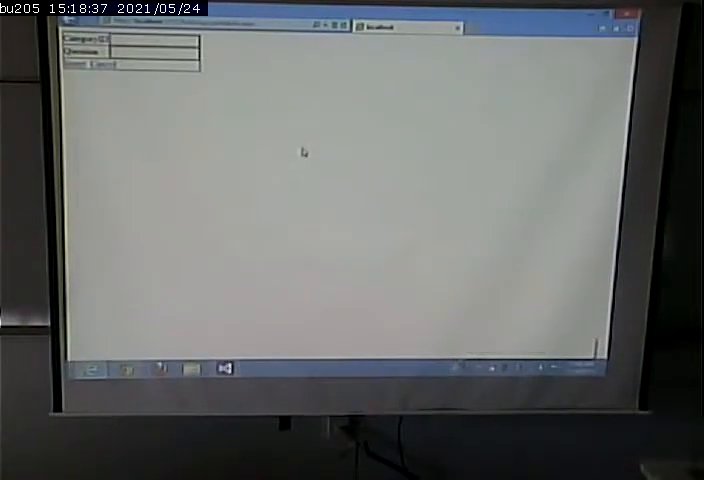
pyautogui.click(78, 66)
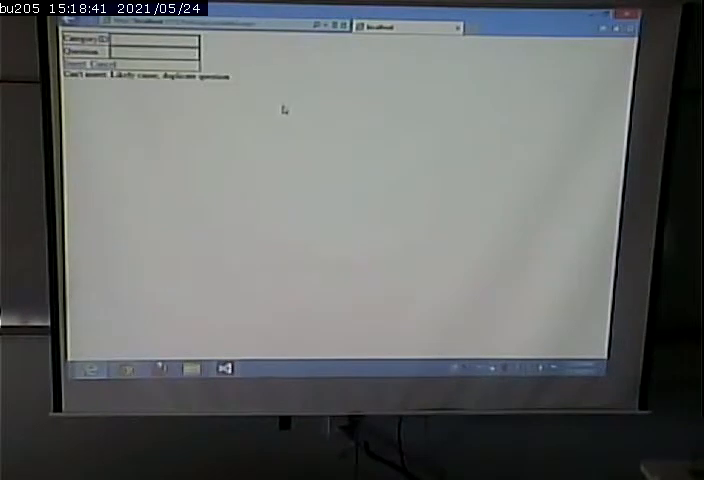
pyautogui.click(150, 39)
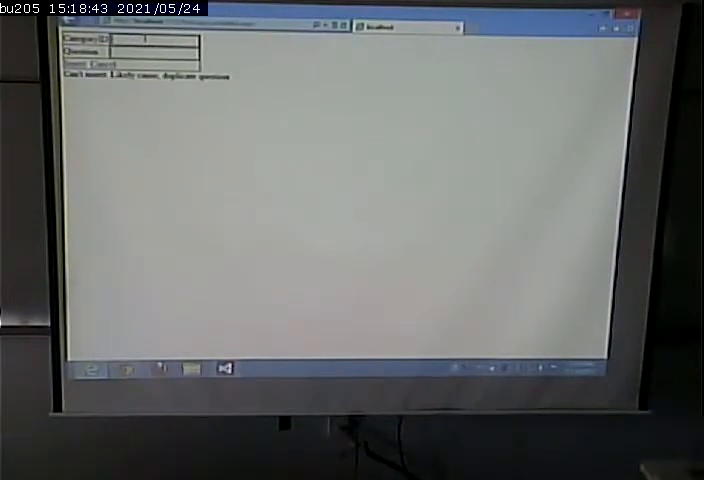
pyautogui.write('1')
pyautogui.press('Tab')
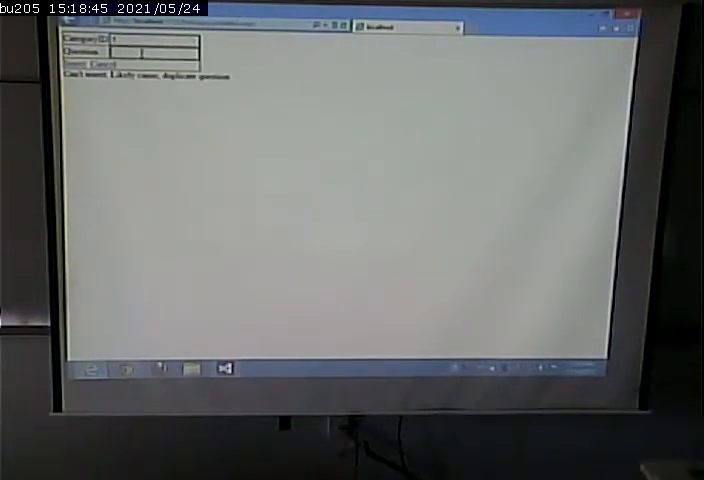
pyautogui.write('What')
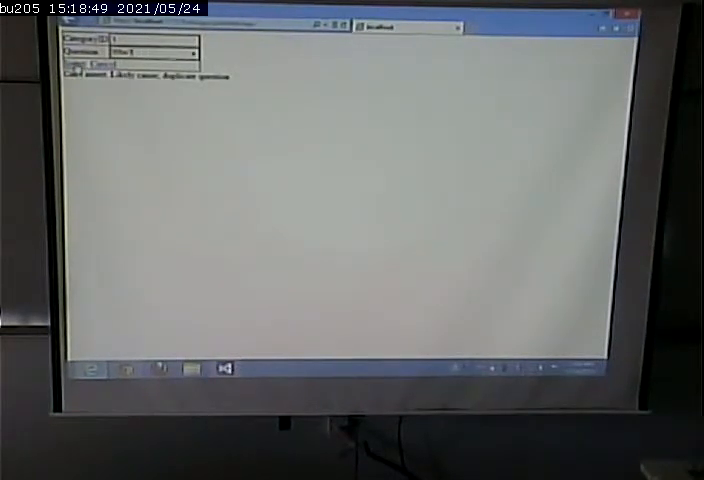
pyautogui.click(70, 63)
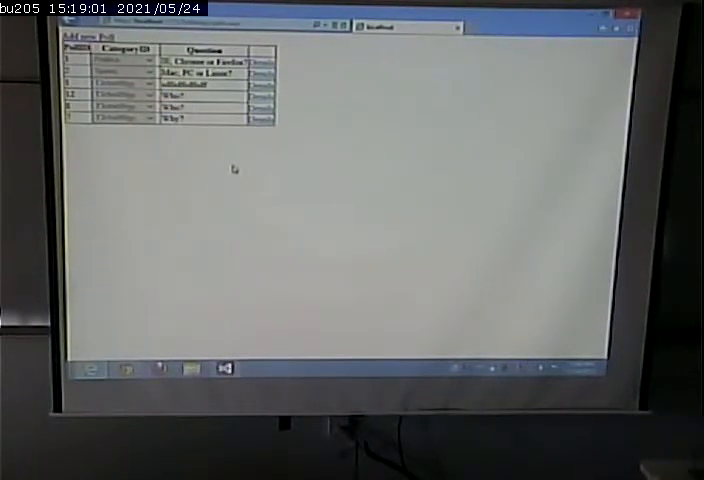
# - Review the duplicated Who? row, glance at the code editor, and minimize the browser to the desktop
pyautogui.doubleClick(175, 106)
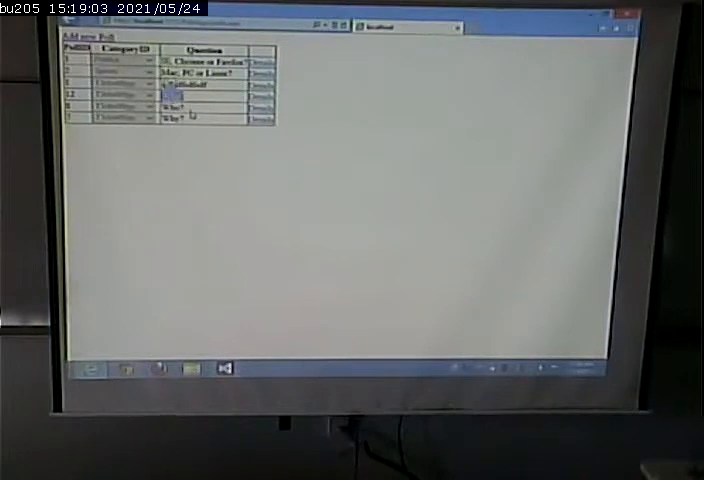
pyautogui.click(222, 170)
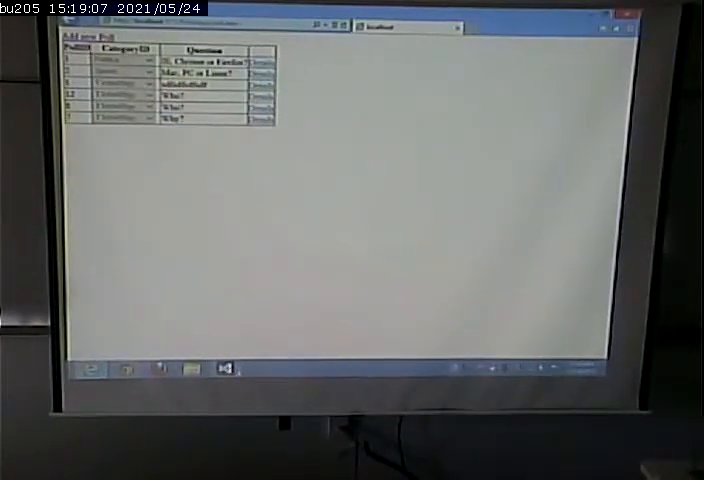
pyautogui.hotkey('alt', 'Tab')
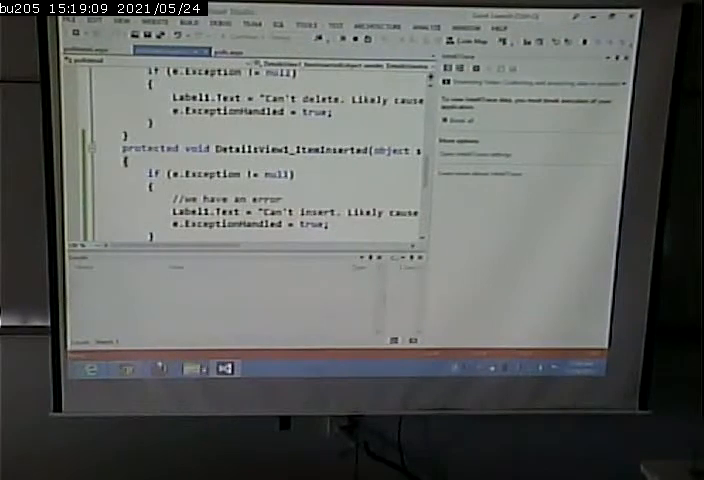
pyautogui.hotkey('alt', 'Tab')
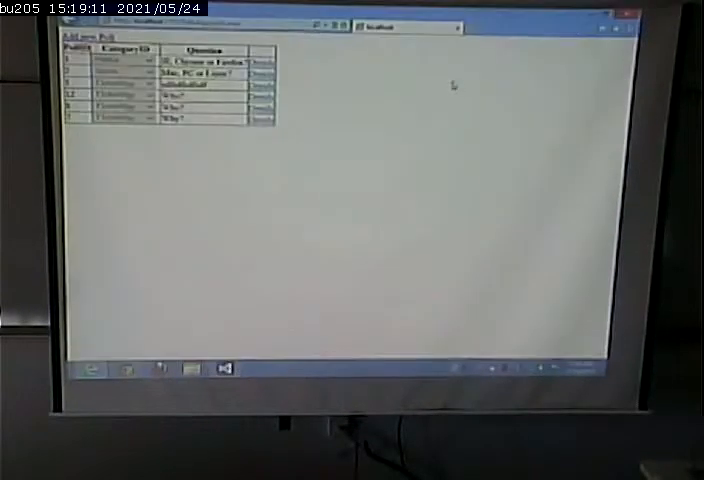
pyautogui.click(598, 16)
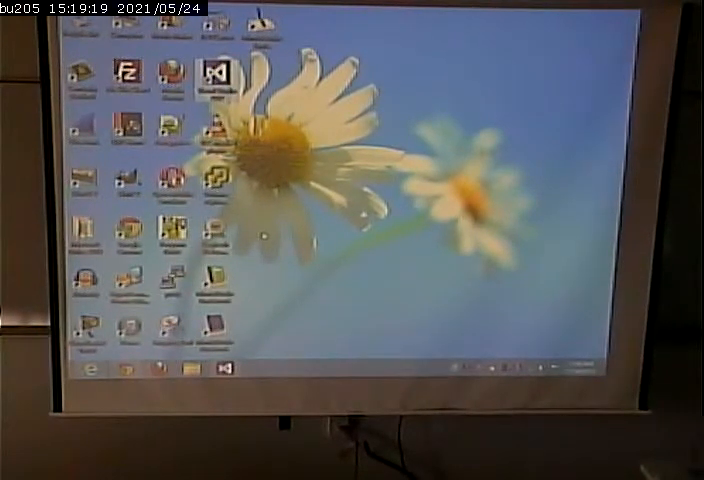
# - Navigate Prikolage > Prikolage > Prikolage > app_data and open the polls.accdb database in Access
pyautogui.moveTo(215, 130); pyautogui.dragTo(520, 80)
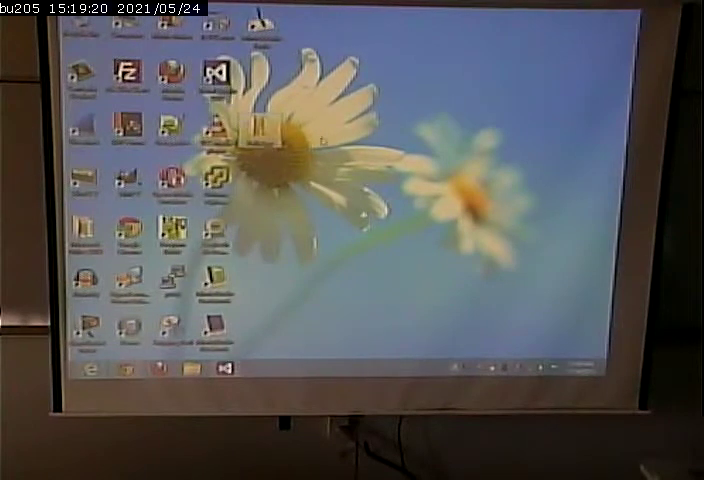
pyautogui.doubleClick(520, 78)
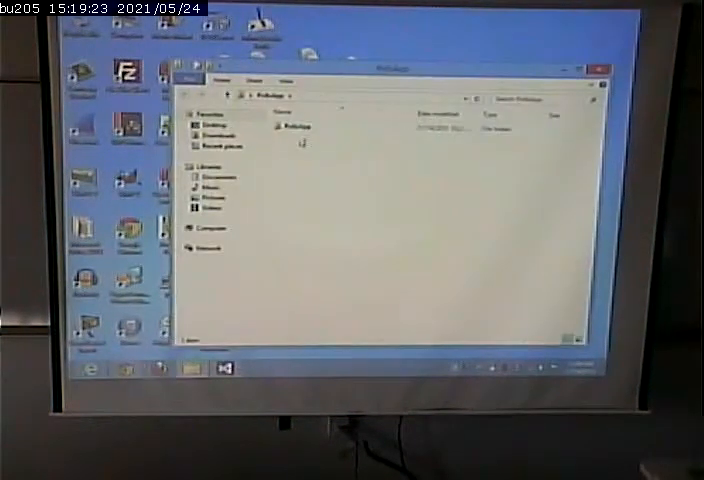
pyautogui.doubleClick(295, 128)
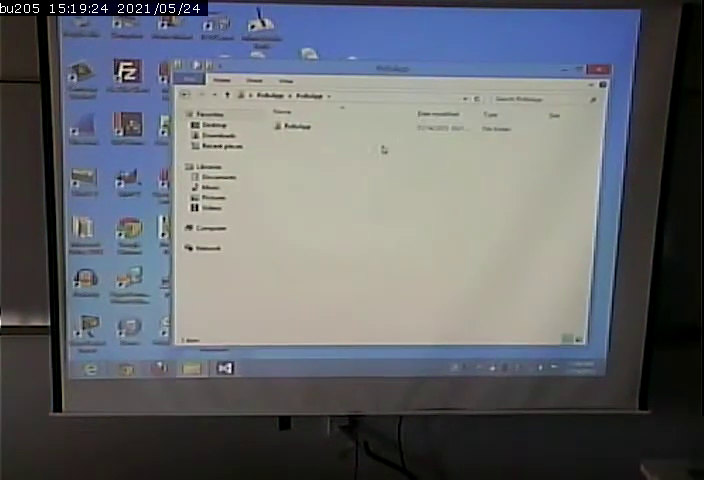
pyautogui.doubleClick(295, 128)
pyautogui.doubleClick(298, 128)
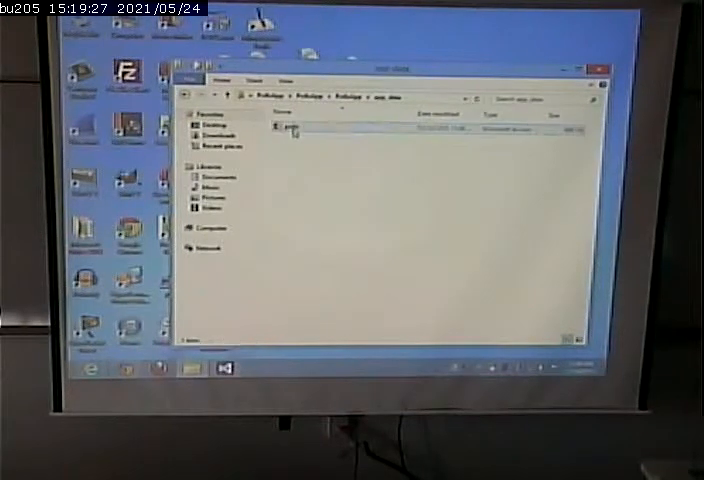
pyautogui.doubleClick(328, 133)
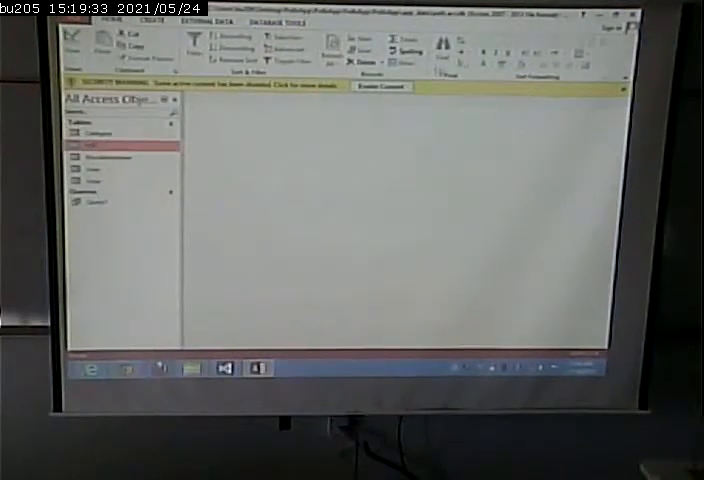
# - Enable content, view the Poll table's Question field in Design View, then show its records
pyautogui.click(394, 92)
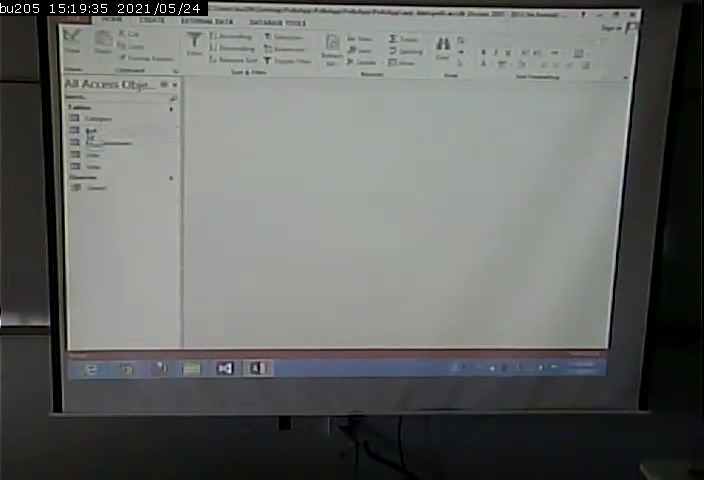
pyautogui.rightClick(90, 133)
pyautogui.click(120, 148)
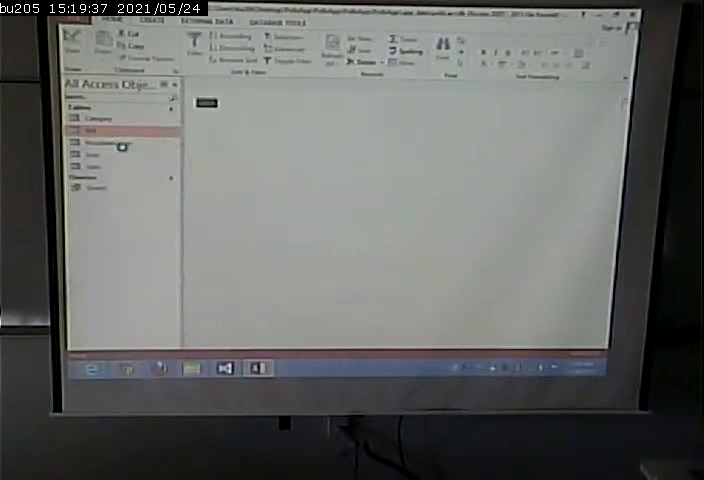
pyautogui.click(240, 124)
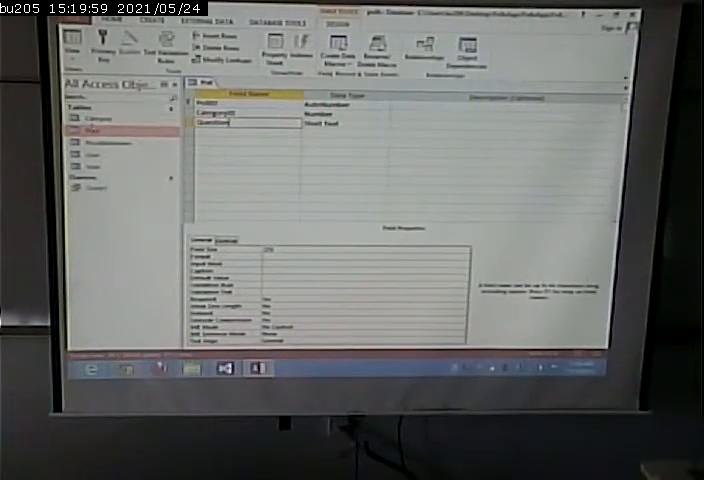
pyautogui.doubleClick(99, 132)
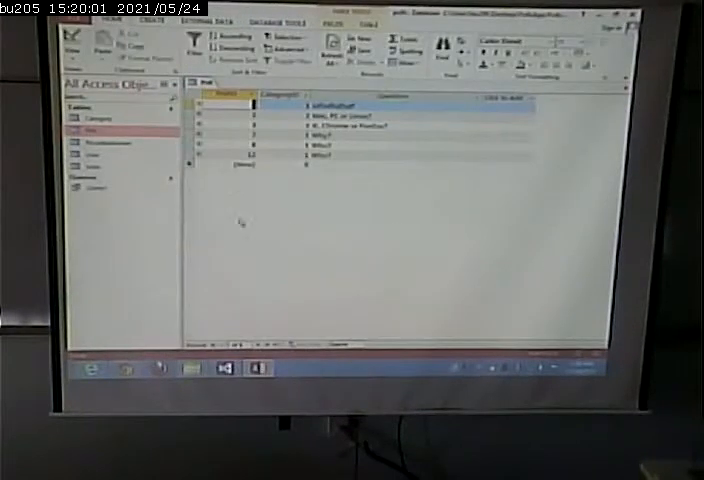
# - Delete the duplicate Who? poll record with ID 12 and confirm the deletion
pyautogui.click(192, 155)
pyautogui.rightClick(192, 155)
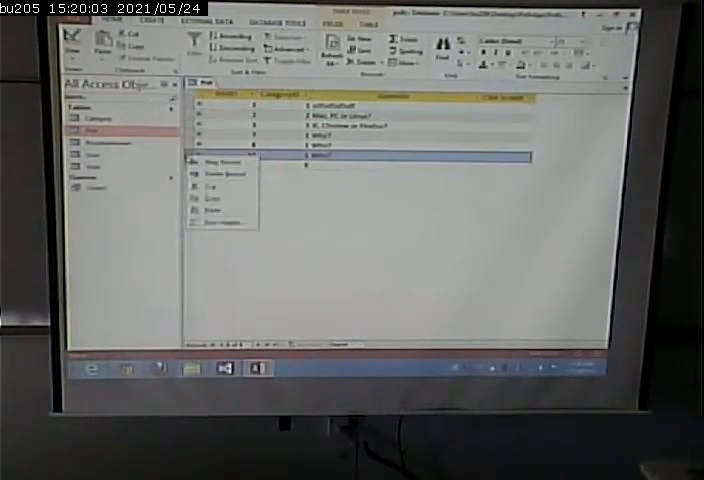
pyautogui.click(210, 161)
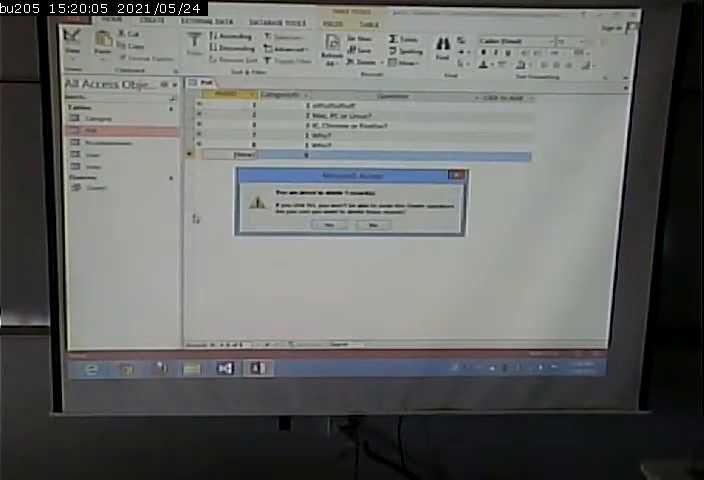
pyautogui.click(333, 226)
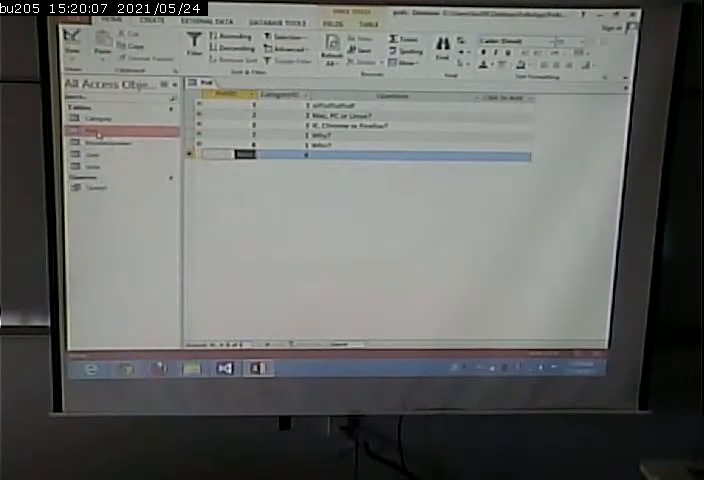
# - Set the Question field's Indexed property to Yes (No Duplicates) and save the table design
pyautogui.rightClick(95, 130)
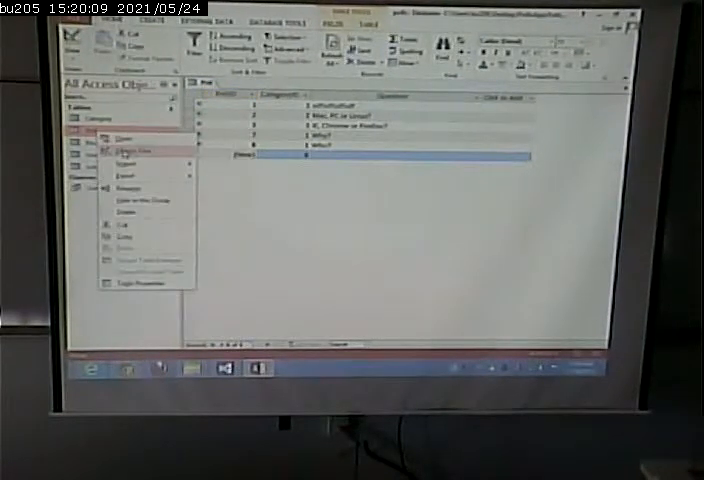
pyautogui.click(128, 148)
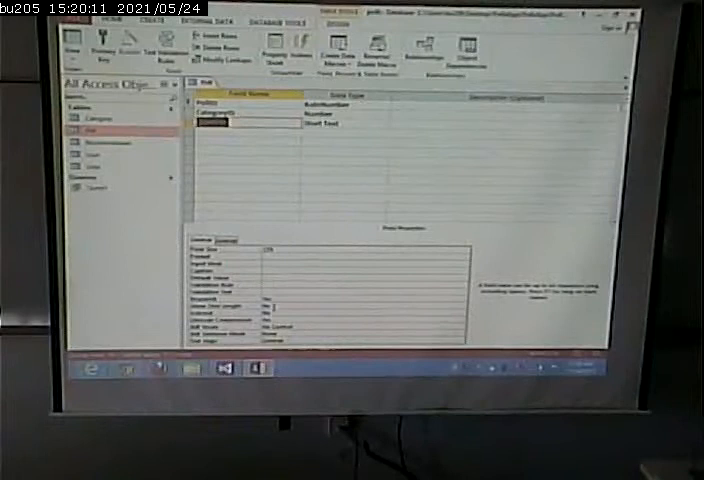
pyautogui.click(462, 318)
pyautogui.click(290, 325)
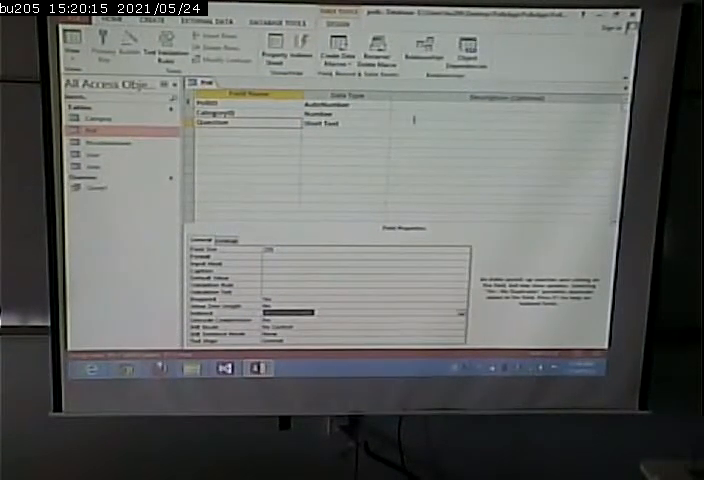
pyautogui.click(343, 50)
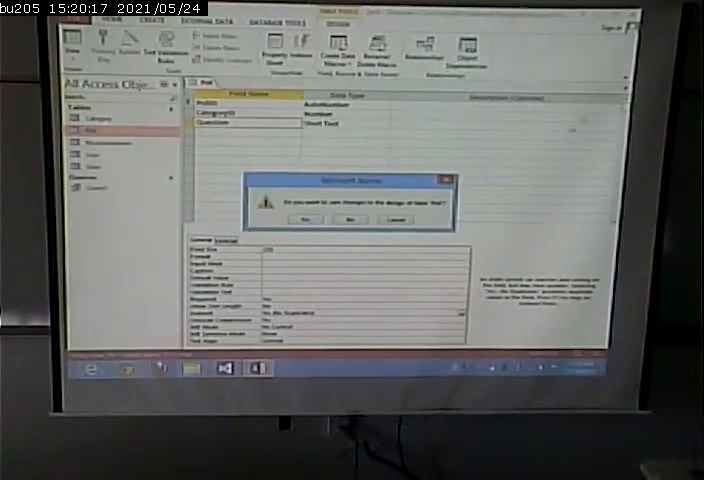
pyautogui.click(305, 219)
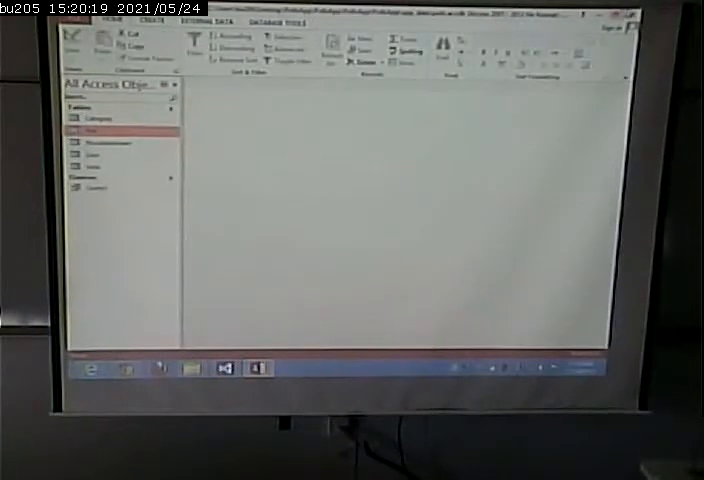
# - Leave Access and restart debugging in Visual Studio to reload the polls site in the browser
pyautogui.click(632, 16)
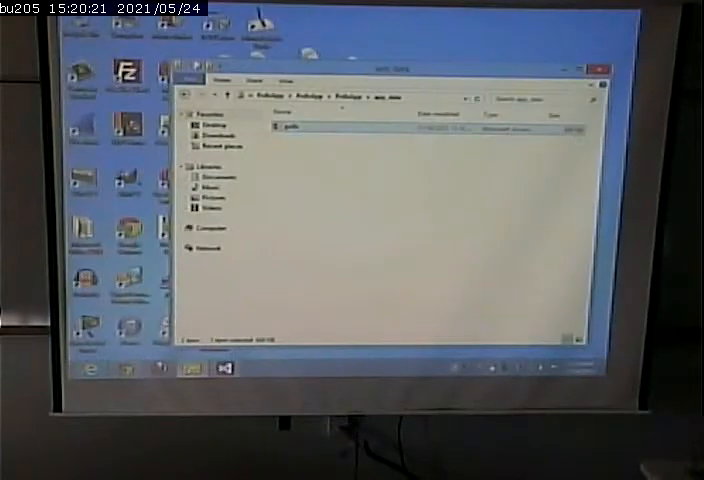
pyautogui.click(224, 368)
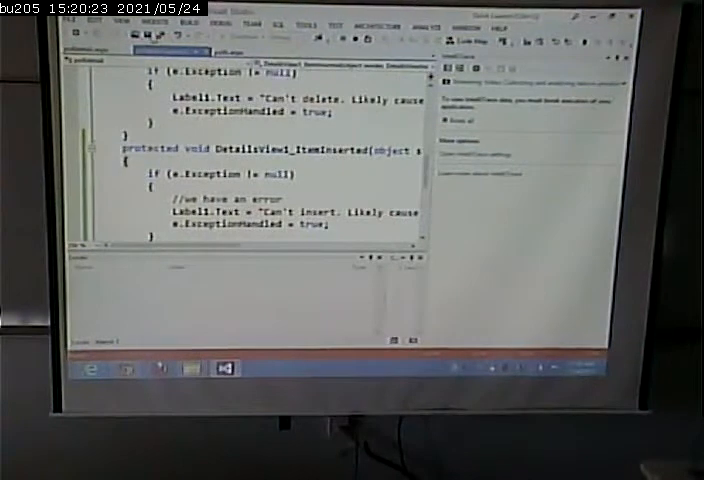
pyautogui.click(219, 25)
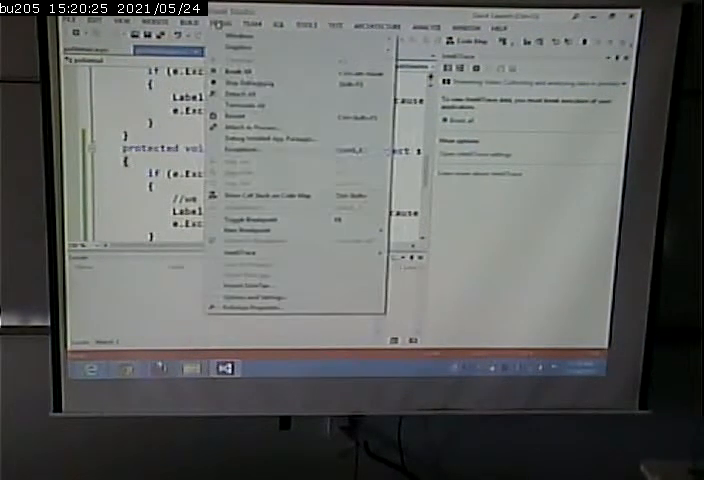
pyautogui.click(245, 82)
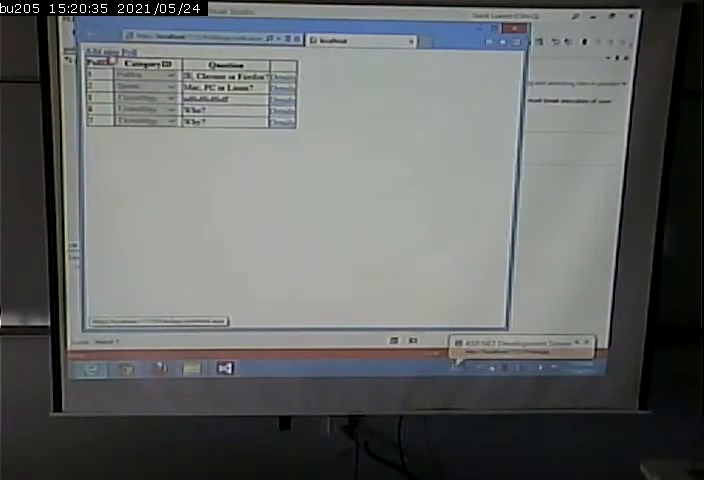
# - Submit a new poll with an existing question, see the 'Can't insert' message, and go back to the list
pyautogui.click(105, 52)
pyautogui.write('1')
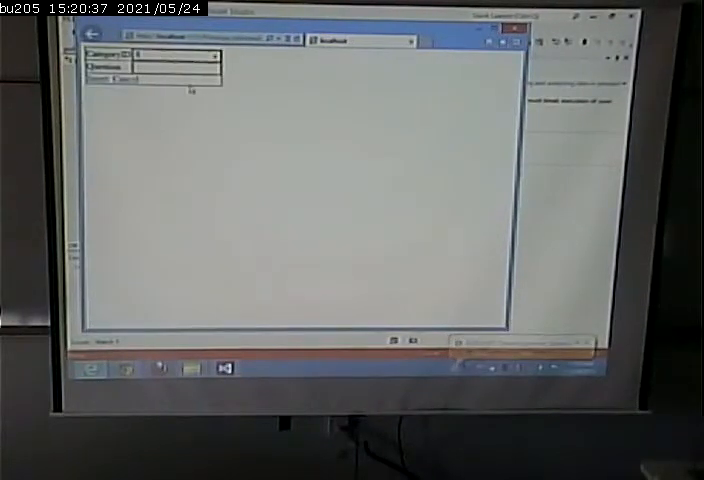
pyautogui.press('Tab')
pyautogui.write('test')
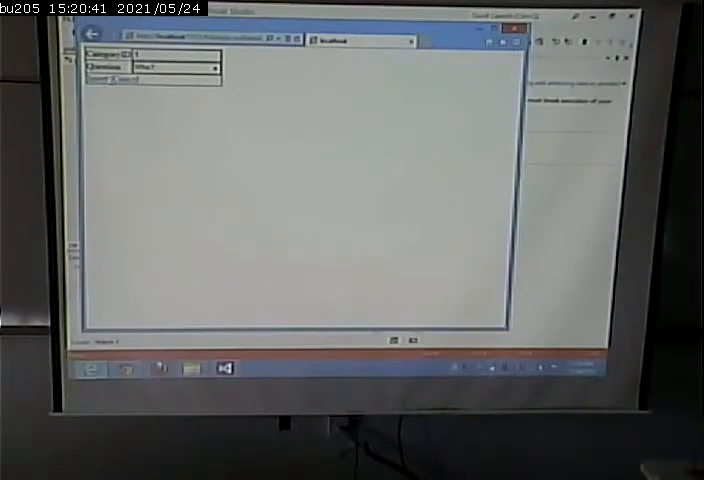
pyautogui.click(96, 78)
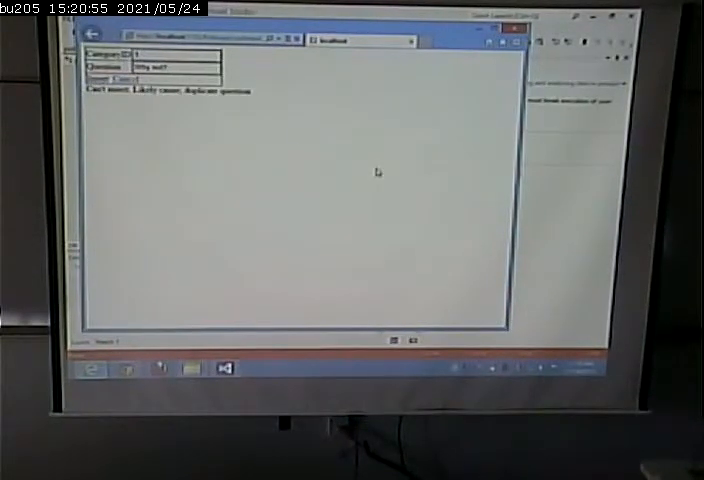
pyautogui.press('BackSpace')
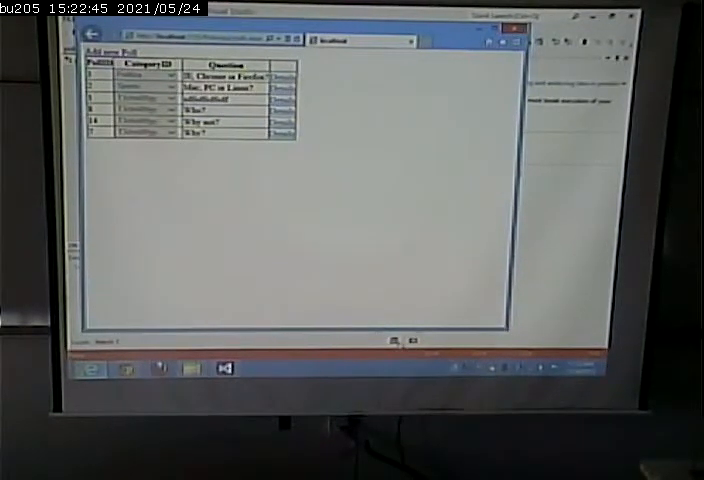
# - View a poll's details and the empty Add new Poll form, then close the browser
pyautogui.click(283, 76)
pyautogui.press('BackSpace')
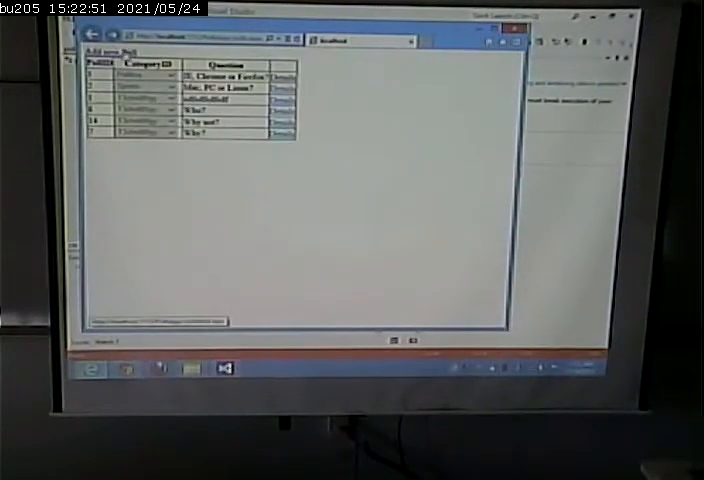
pyautogui.click(110, 52)
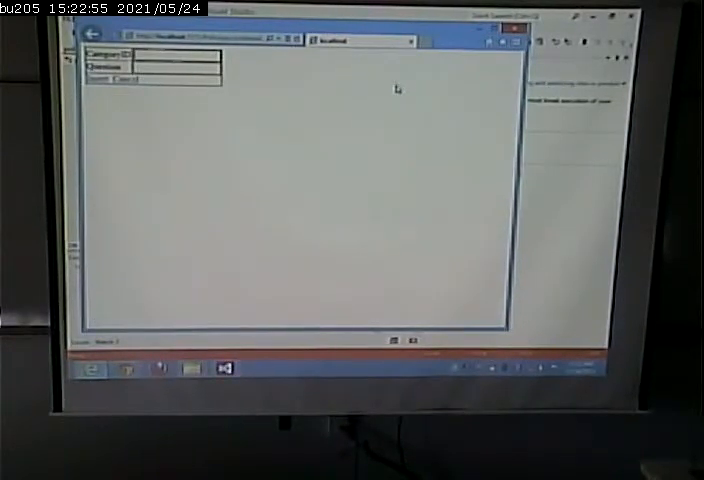
pyautogui.click(188, 68)
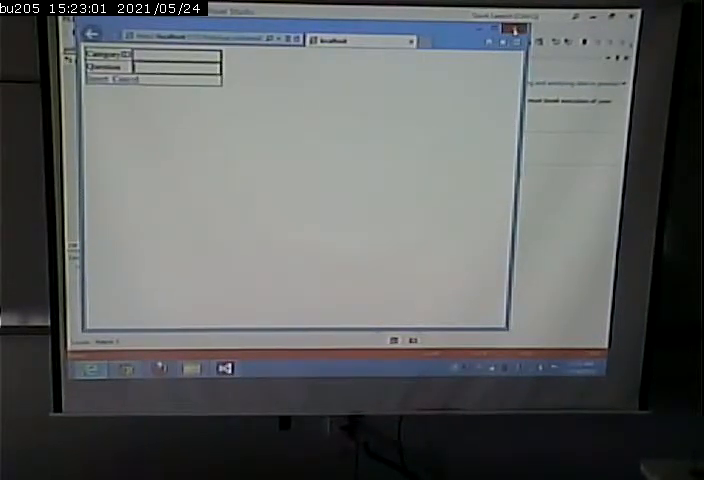
pyautogui.click(516, 38)
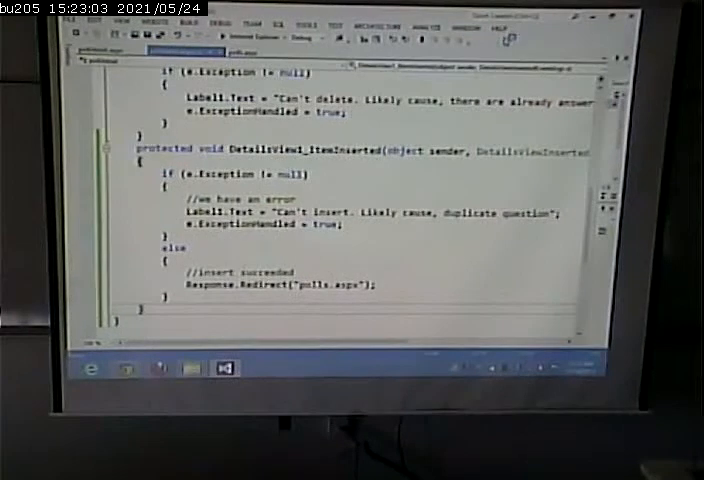
# - Show the details .aspx page in Design view with the DetailsView Tasks panel open
pyautogui.click(100, 52)
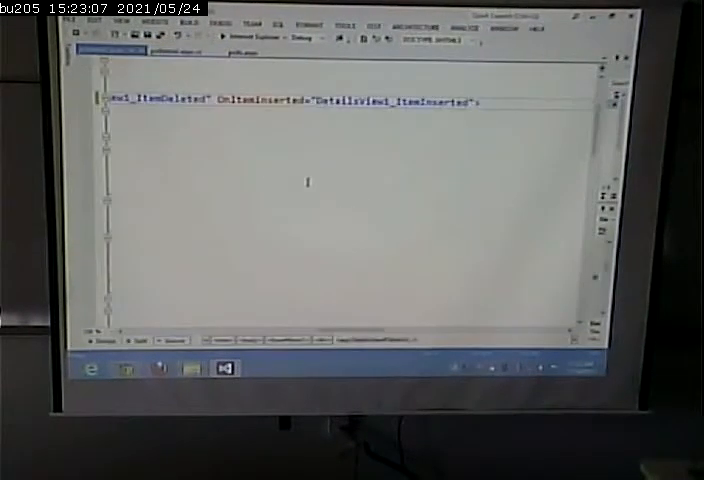
pyautogui.scroll(5, 299, 180)
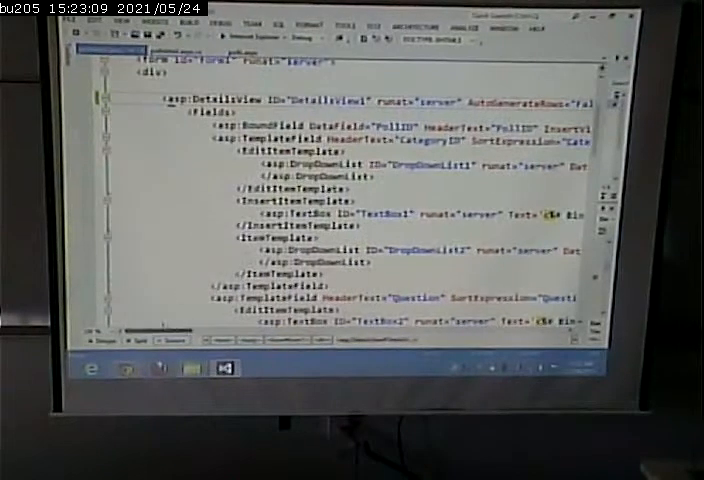
pyautogui.click(105, 340)
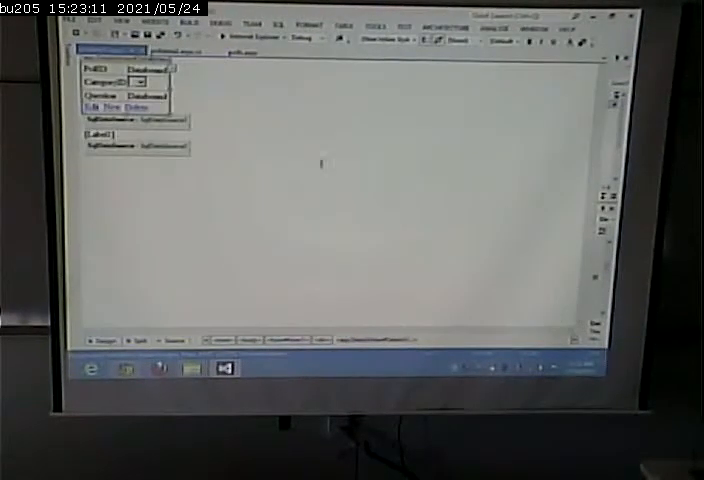
pyautogui.click(173, 70)
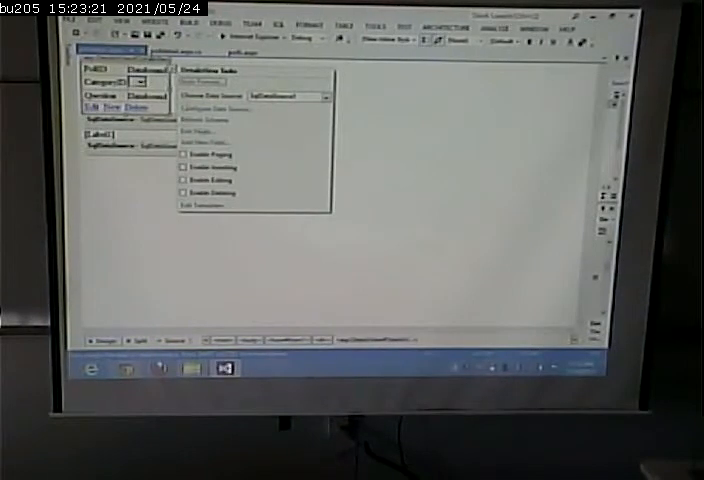
# - Enter Edit Templates mode and display the Field[1] - CategoryID templates, selecting the item-template dropdown
pyautogui.click(203, 205)
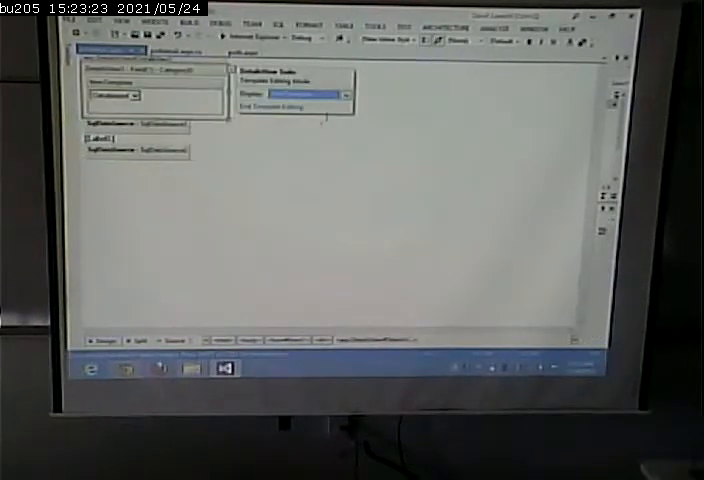
pyautogui.click(346, 95)
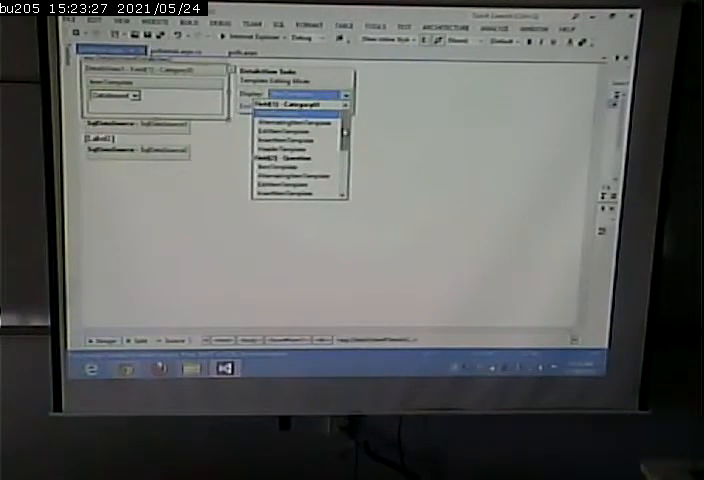
pyautogui.click(300, 113)
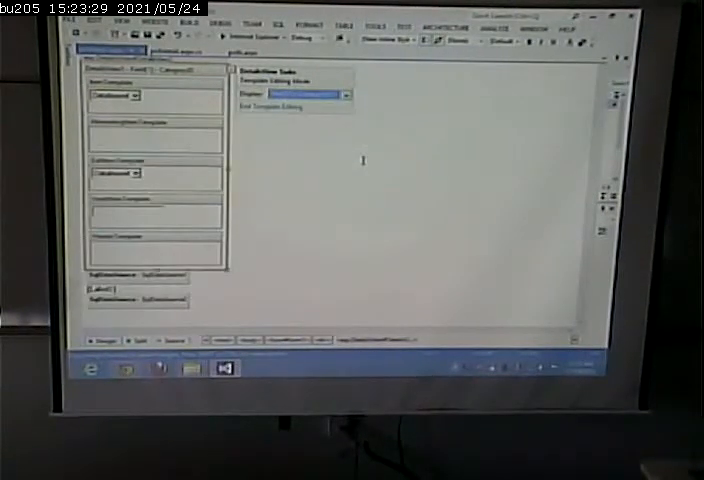
pyautogui.click(115, 95)
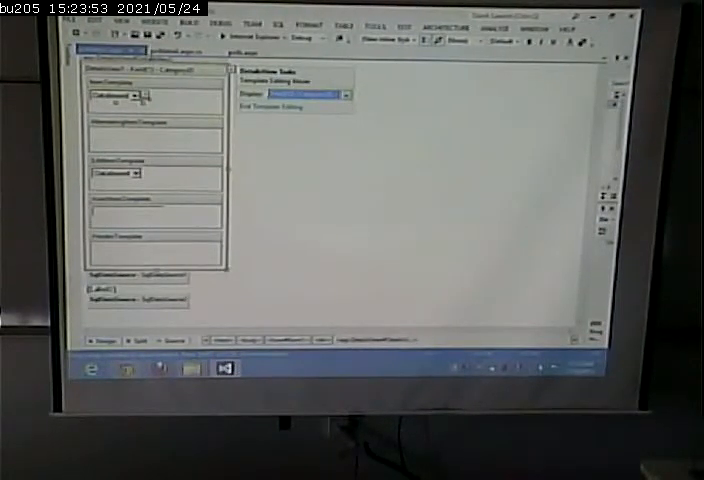
# - Dock the Toolbox and delete the TextBox from the CategoryID InsertItemTemplate
pyautogui.click(80, 53)
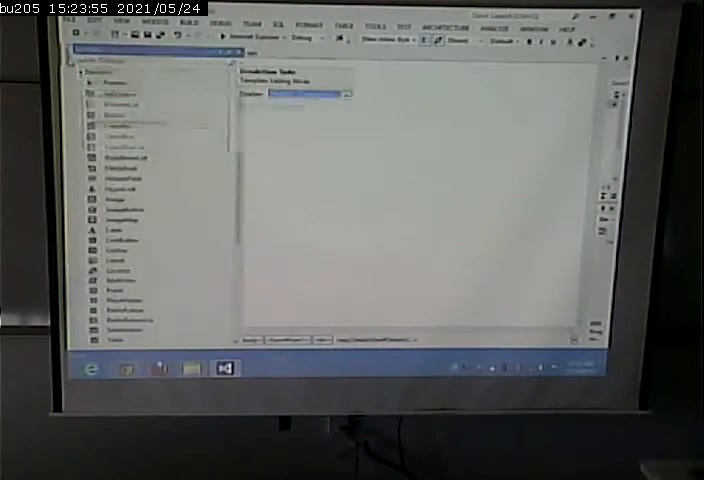
pyautogui.click(128, 30)
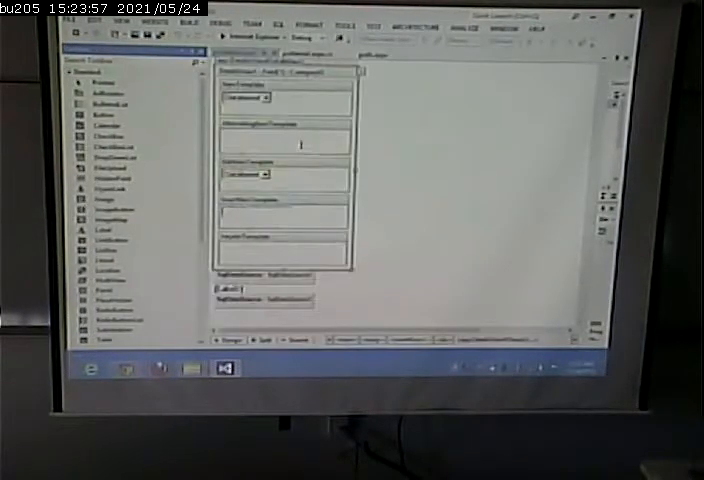
pyautogui.click(249, 221)
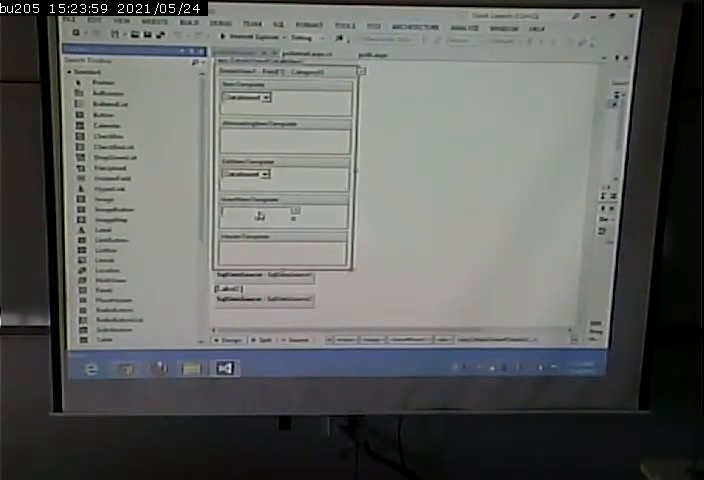
pyautogui.click(259, 216)
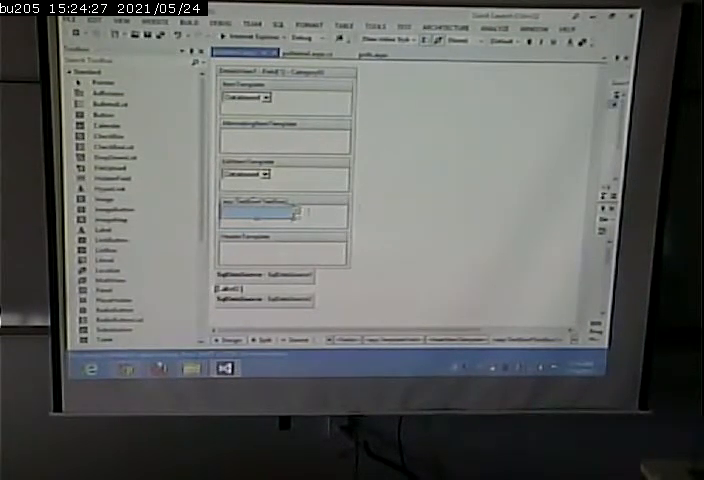
pyautogui.press('Delete')
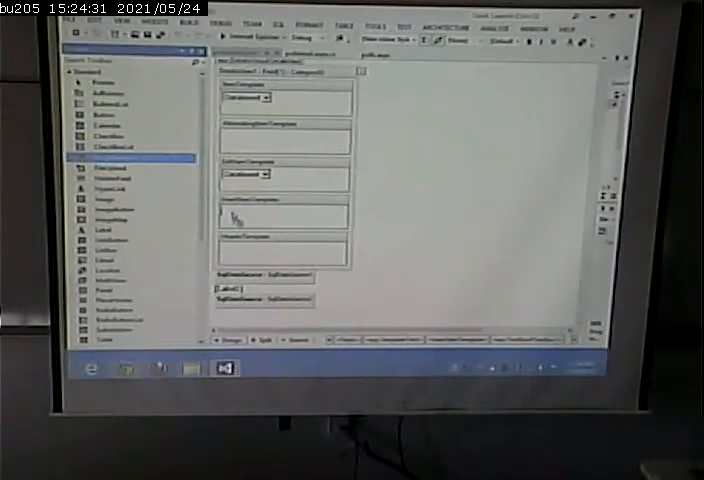
# - Drag a DropDownList into the insert template and bring up its Edit DataBindings dialog
pyautogui.moveTo(115, 157); pyautogui.dragTo(236, 210)
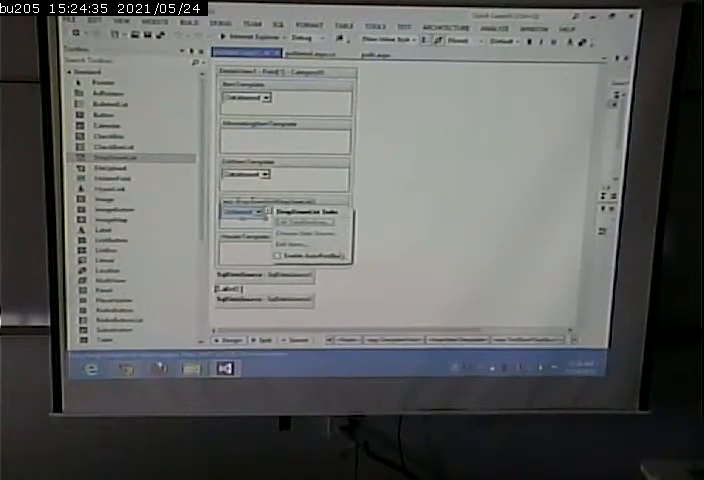
pyautogui.click(314, 228)
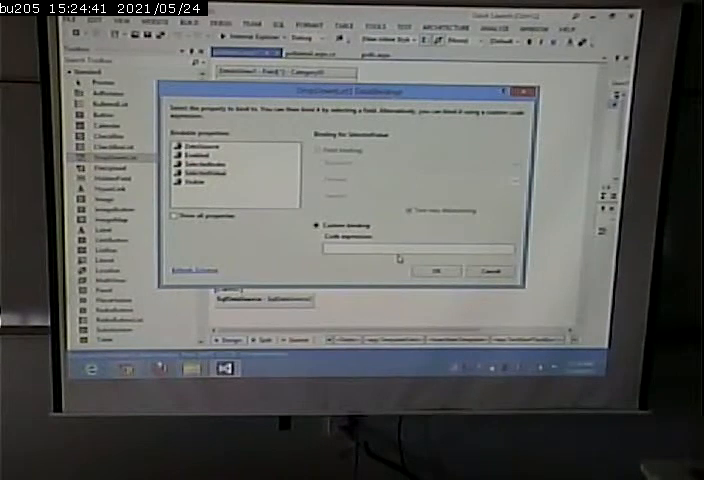
pyautogui.write('req')
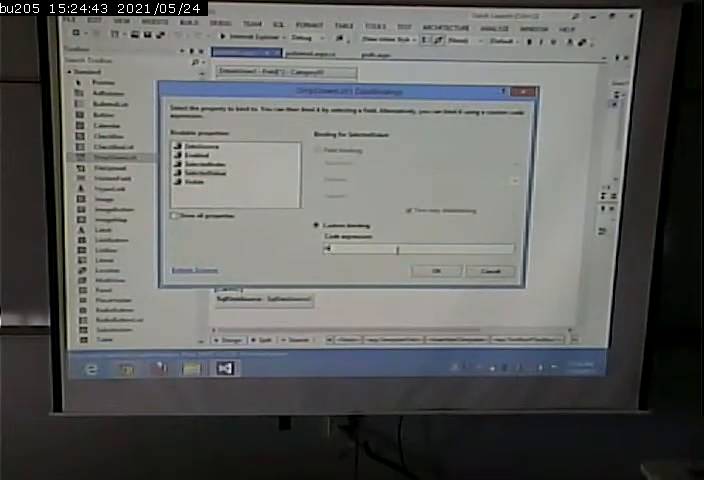
# - Correct the custom binding expression to Bind("CategoryID") for SelectedValue
pyautogui.press('BackSpace')
pyautogui.press('BackSpace')
pyautogui.press('BackSpace')
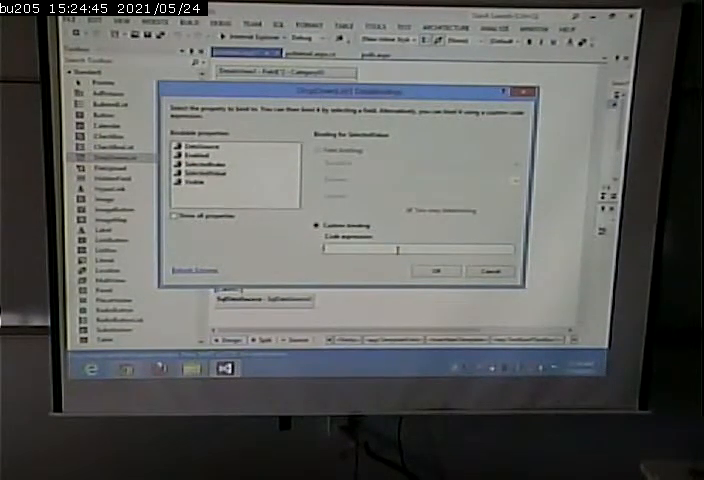
pyautogui.write('Bind')
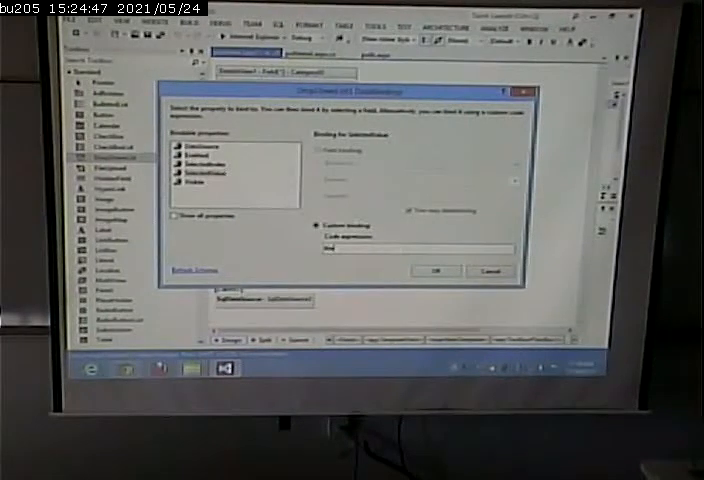
pyautogui.write('("Cat')
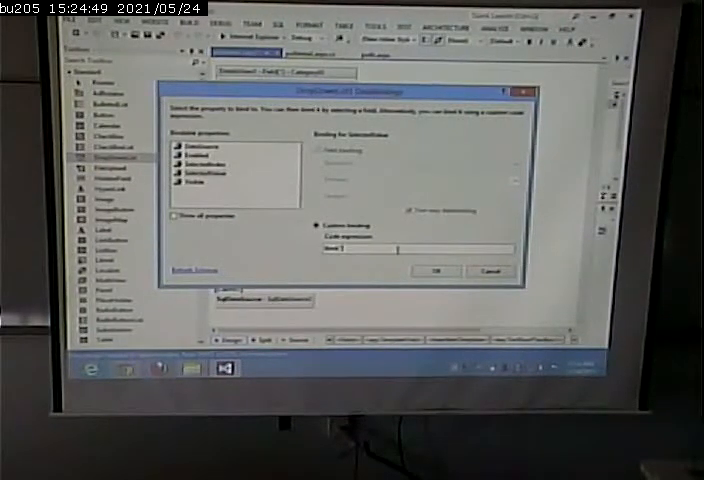
pyautogui.write('egor')
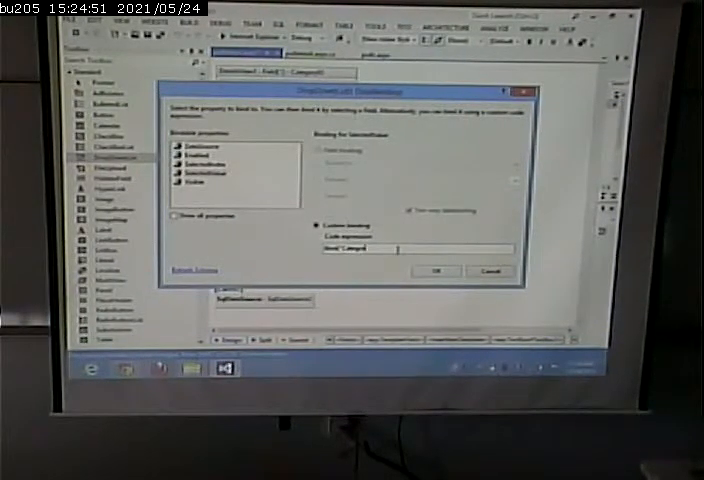
pyautogui.write('y")')
pyautogui.write('")')
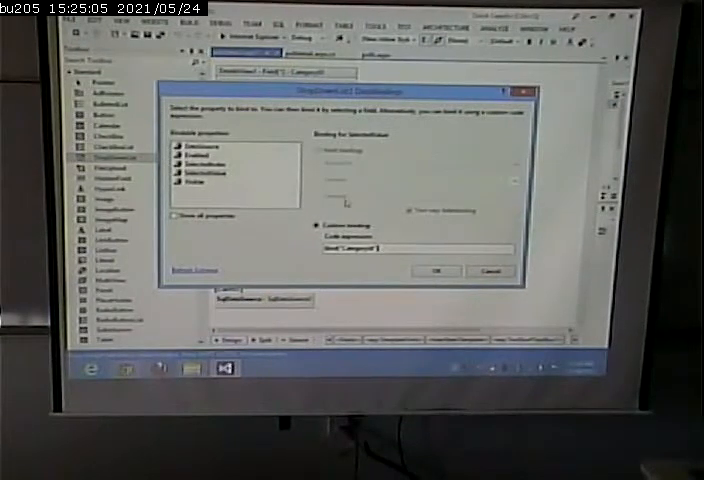
pyautogui.click(432, 272)
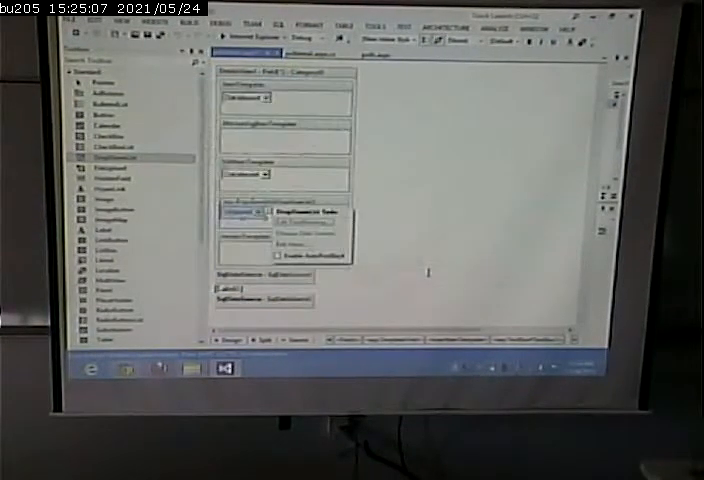
pyautogui.click(250, 180)
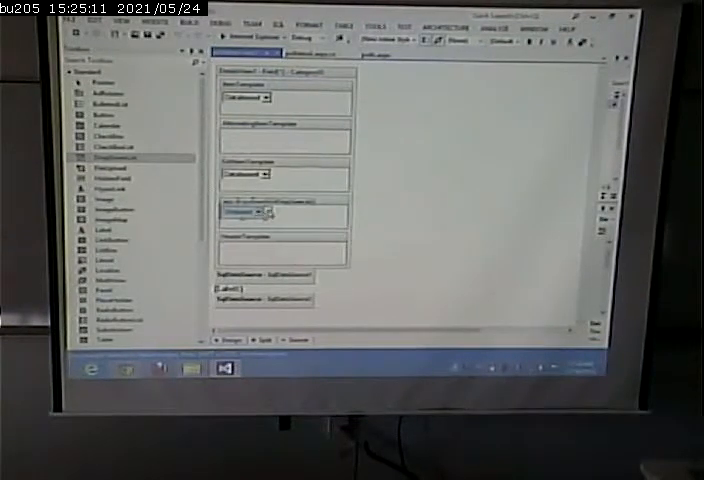
pyautogui.click(270, 211)
pyautogui.click(293, 223)
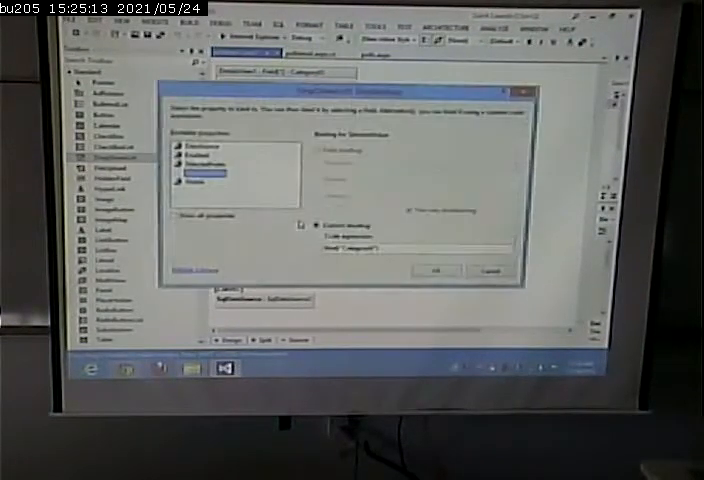
pyautogui.click(436, 271)
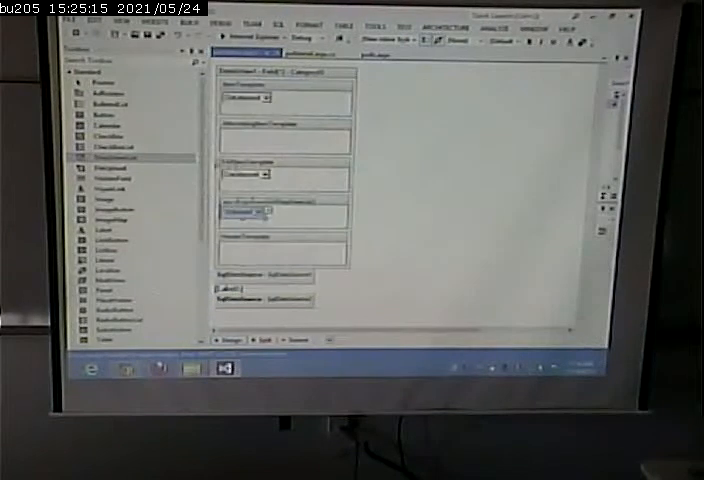
pyautogui.click(275, 176)
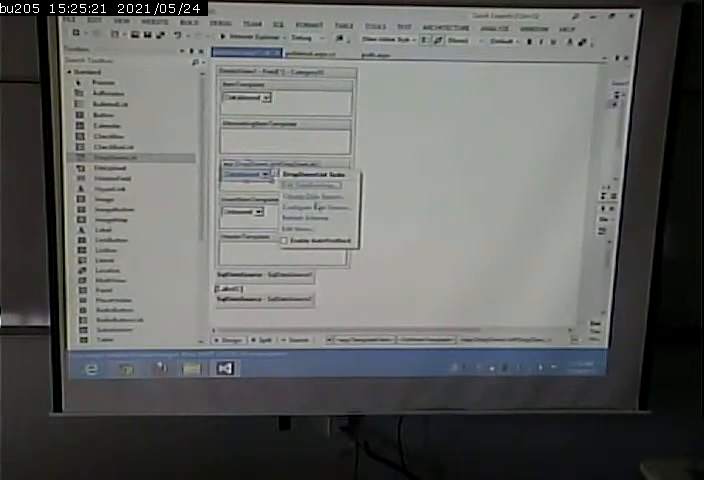
pyautogui.click(312, 190)
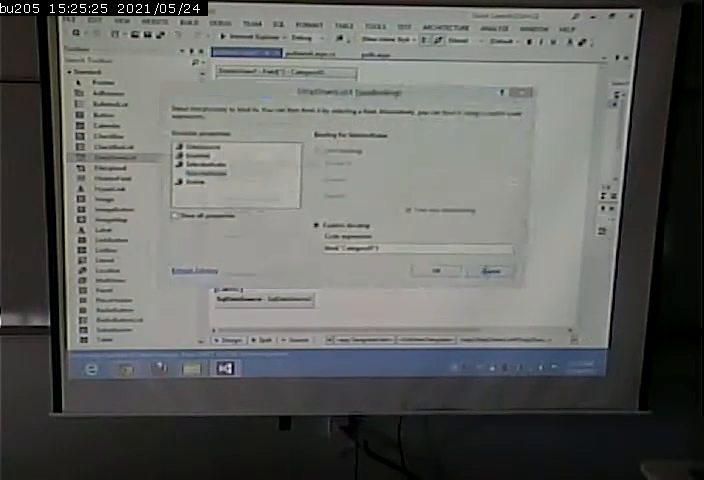
pyautogui.click(478, 275)
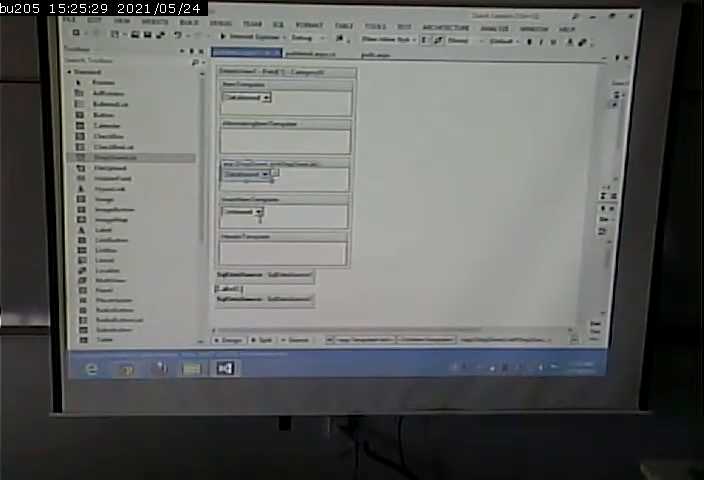
pyautogui.click(245, 212)
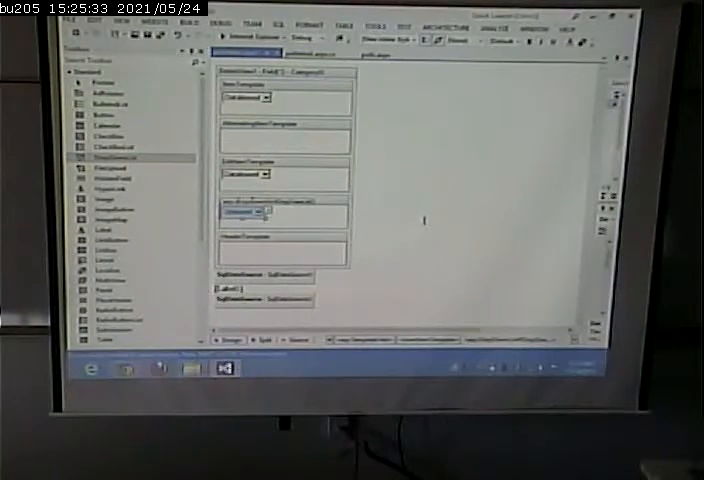
pyautogui.click(268, 210)
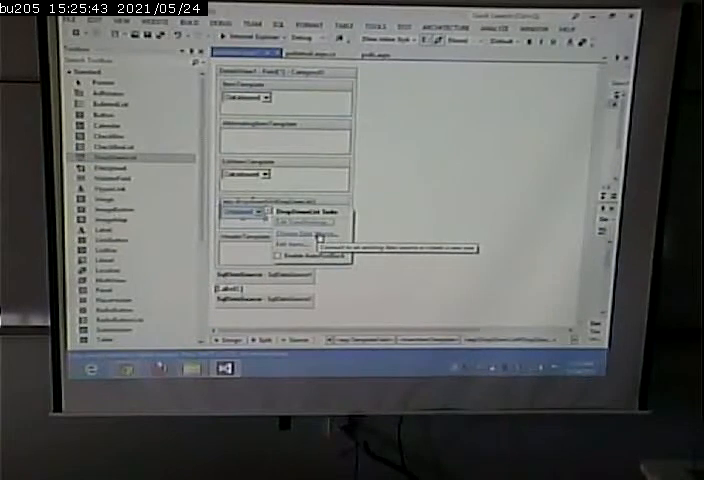
pyautogui.click(300, 244)
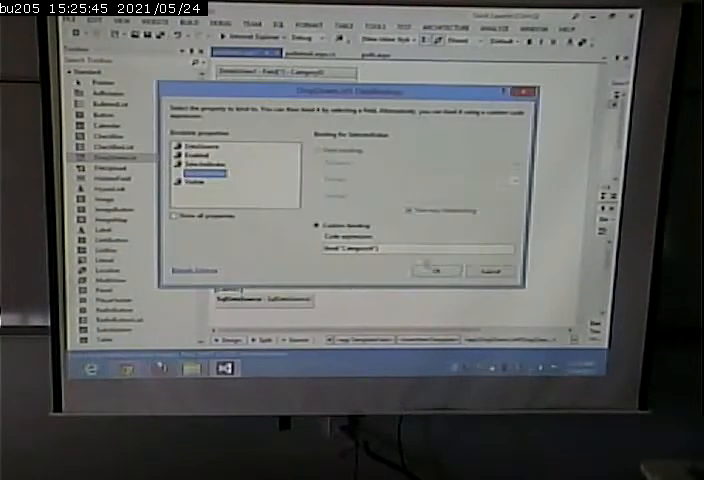
pyautogui.click(245, 195)
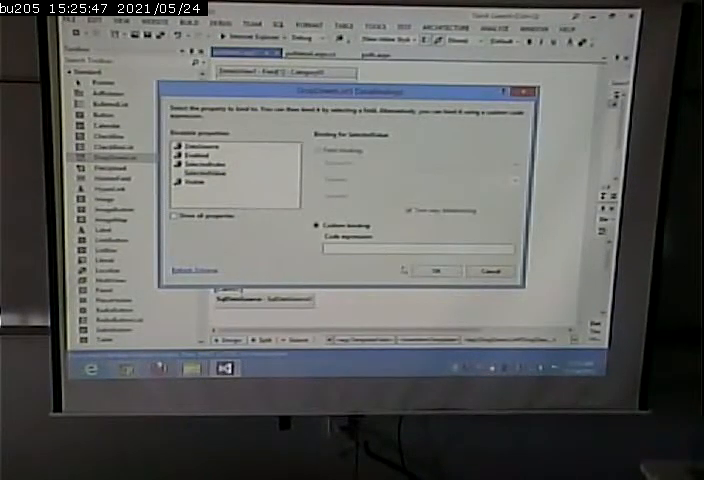
pyautogui.click(435, 271)
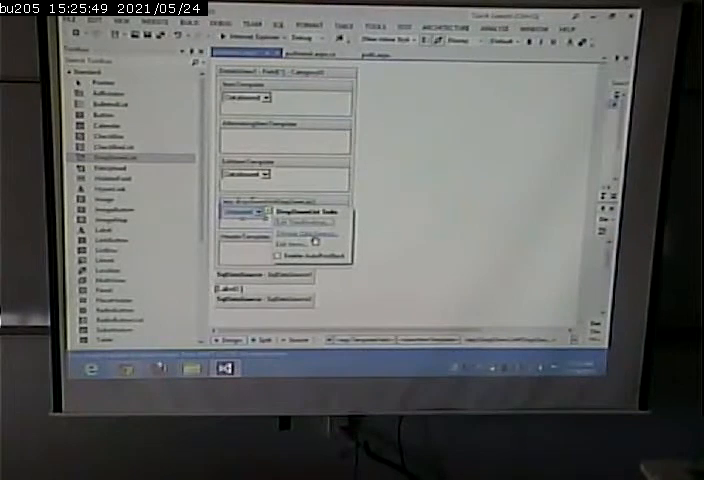
# - Choose SqlDataSource2 for the dropdown with display field CategoryName and value field CategoryId
pyautogui.click(303, 233)
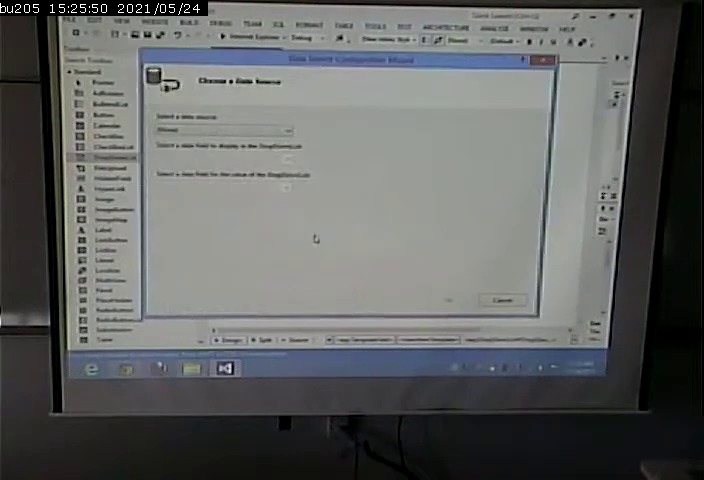
pyautogui.click(289, 133)
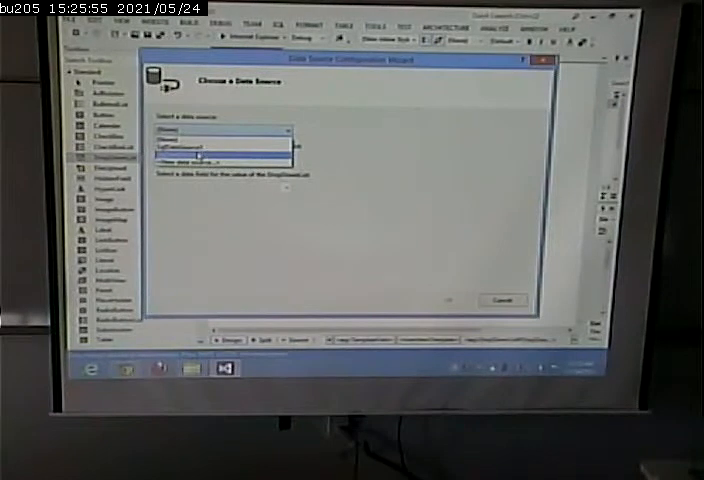
pyautogui.click(200, 152)
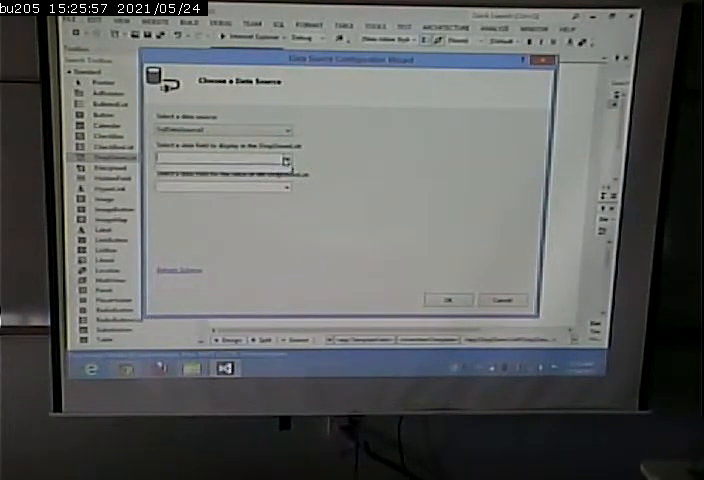
pyautogui.click(286, 160)
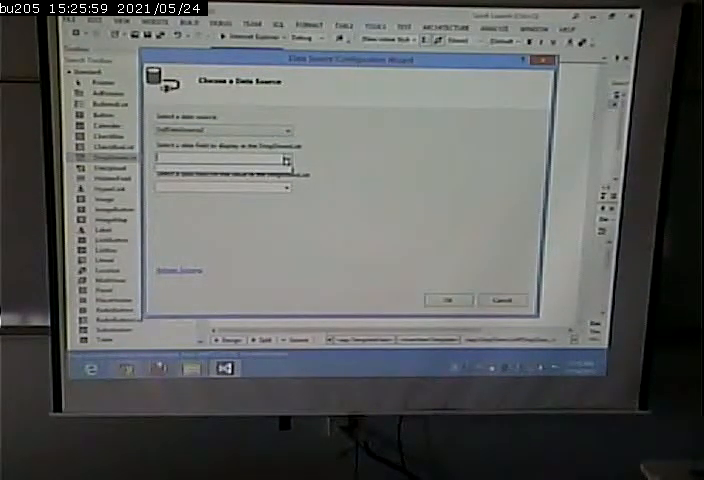
pyautogui.click(246, 157)
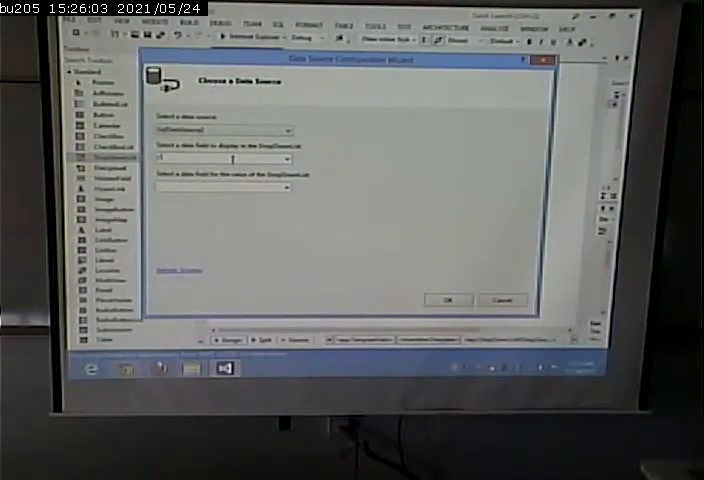
pyautogui.write('at')
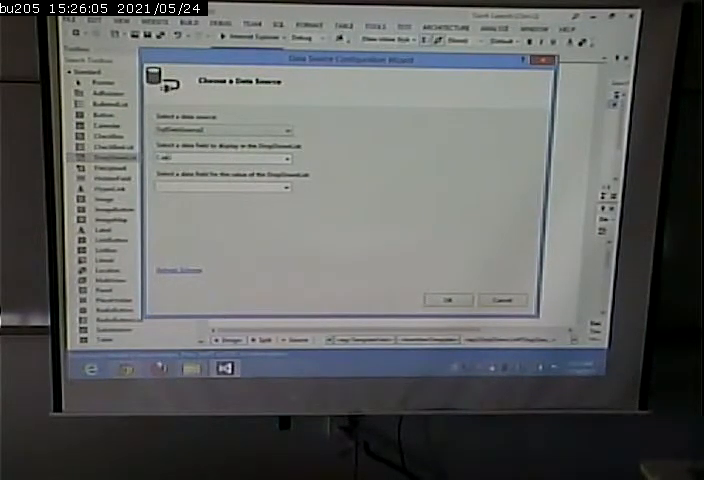
pyautogui.write('egor')
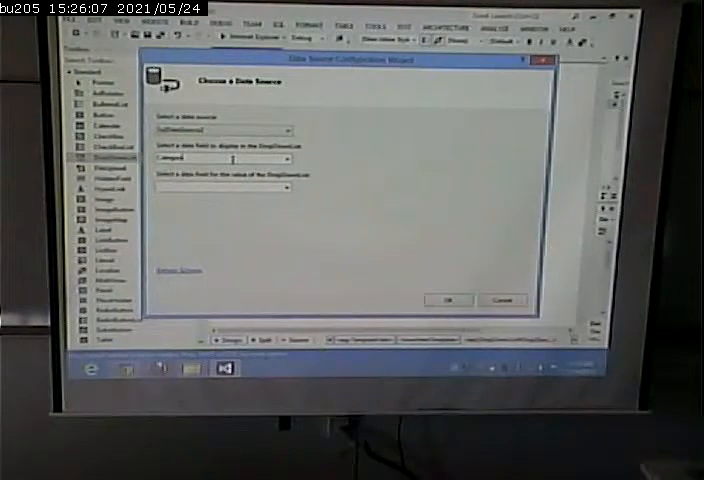
pyautogui.write('yName')
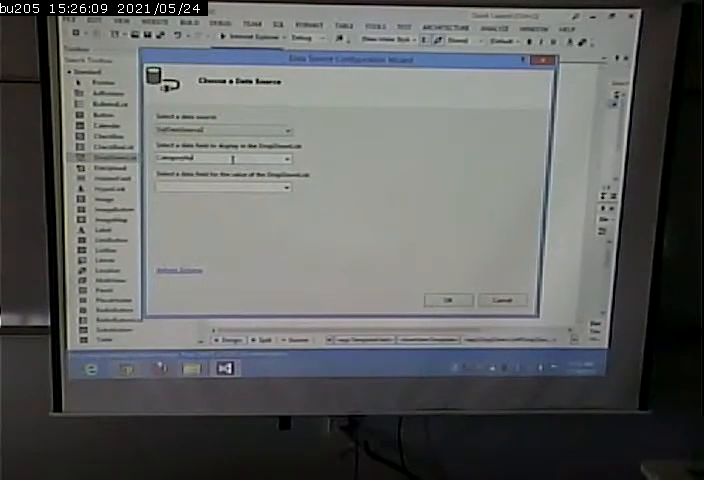
pyautogui.click(247, 186)
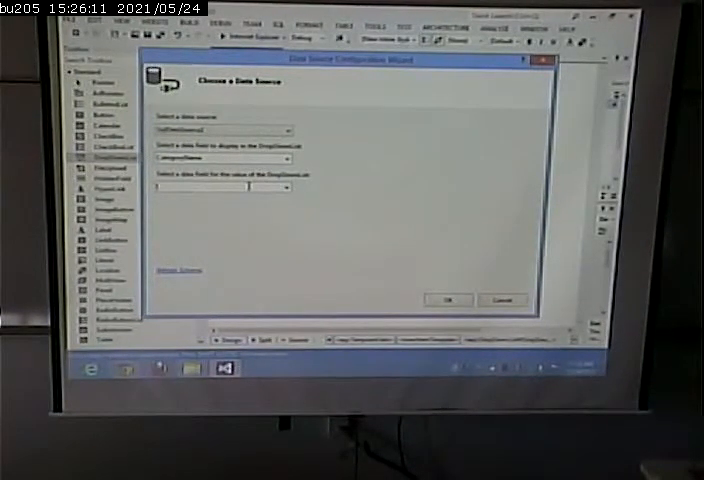
pyautogui.write('Cate')
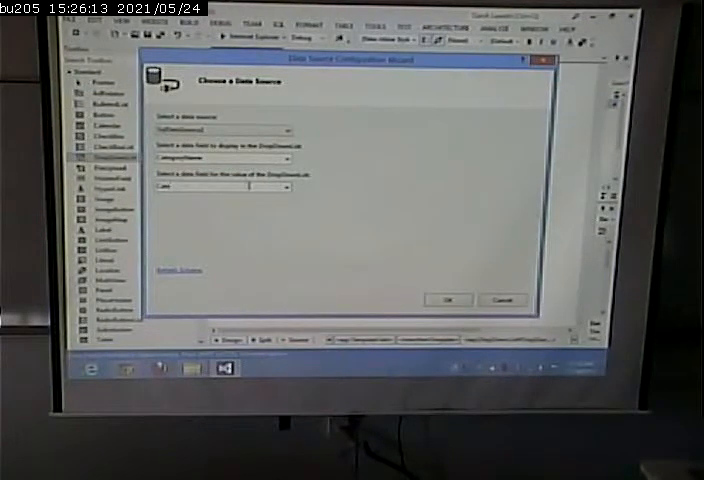
pyautogui.write('goryId')
pyautogui.click(452, 303)
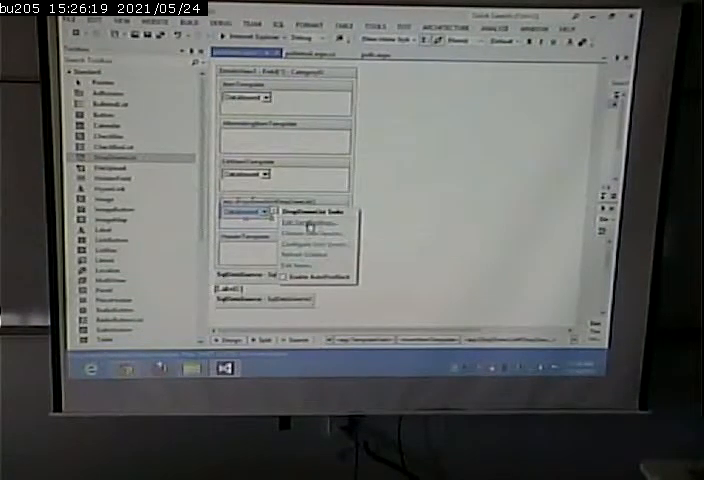
# - Bind the insert-template Category dropdown's SelectedValue to CategoryId via a custom Bind expression
pyautogui.click(311, 224)
pyautogui.click(315, 226)
pyautogui.write('Bind(')
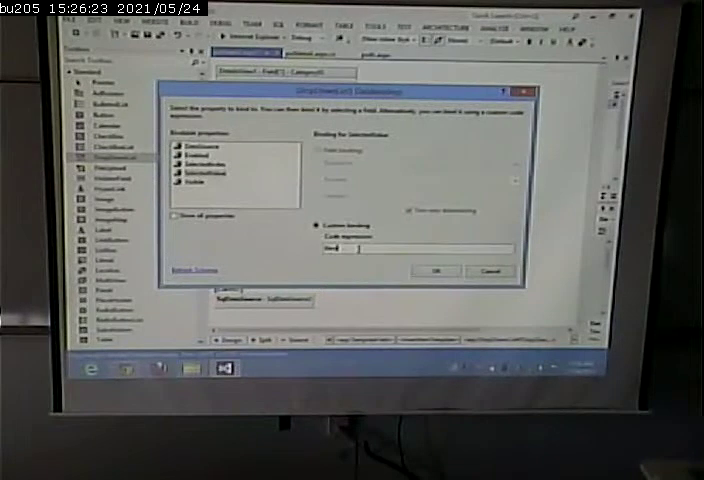
pyautogui.write('al')
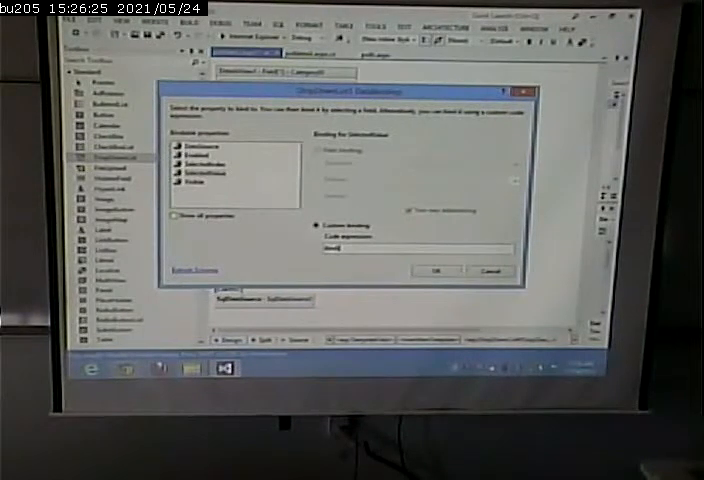
pyautogui.write('("Ca')
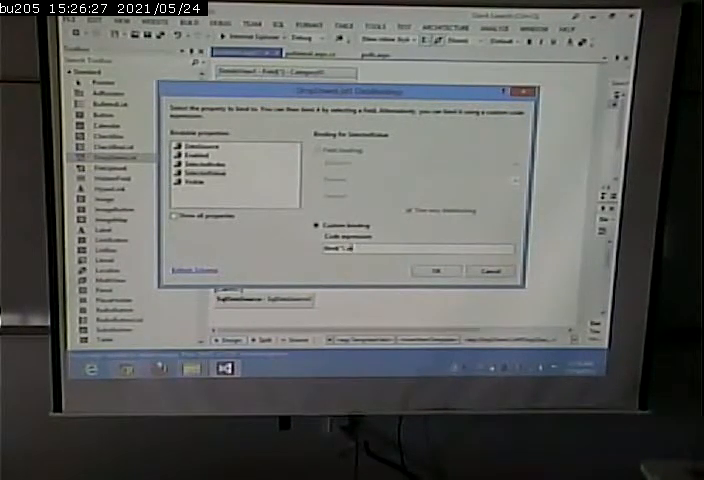
pyautogui.write('ory')
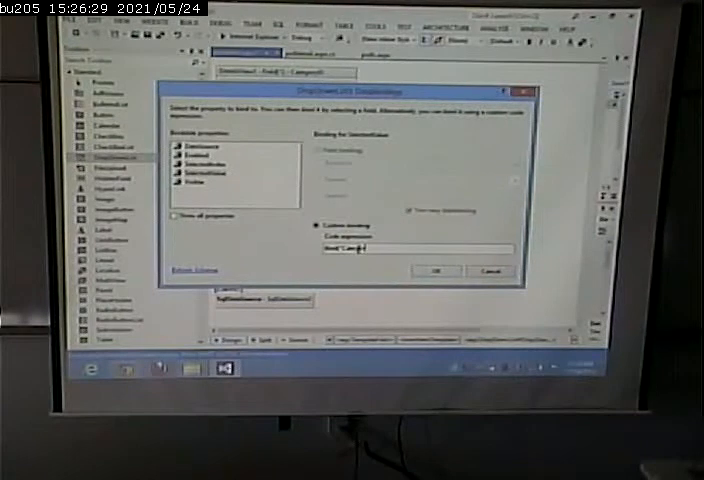
pyautogui.write('"))')
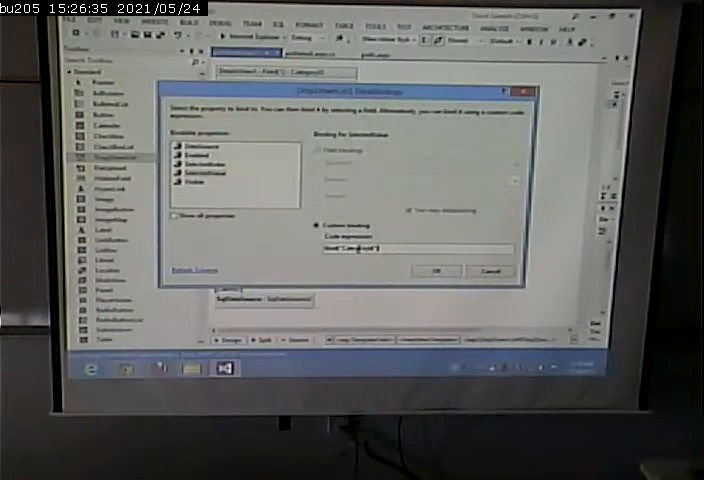
pyautogui.click(437, 270)
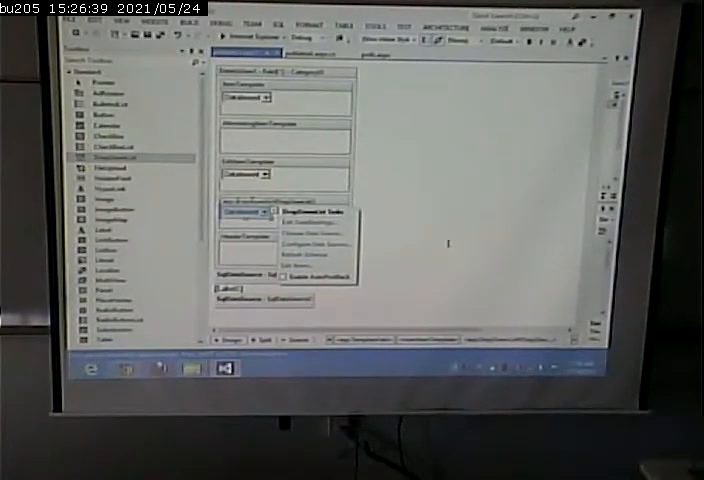
# - Edit the Question field templates and drop a RequiredFieldValidator into the insert template
pyautogui.click(361, 74)
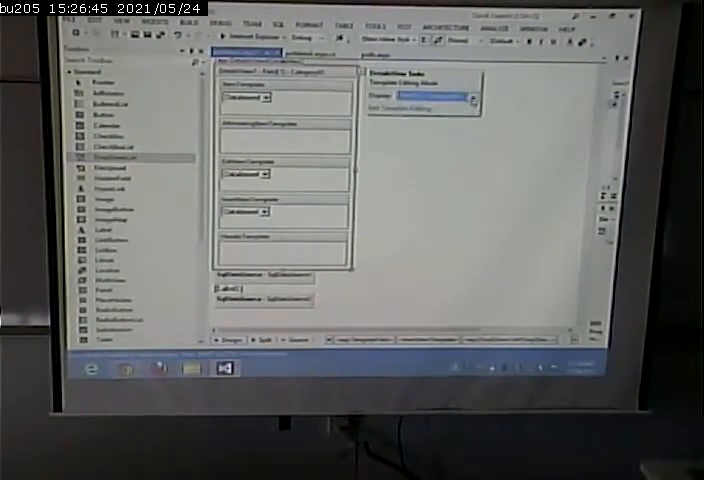
pyautogui.click(472, 97)
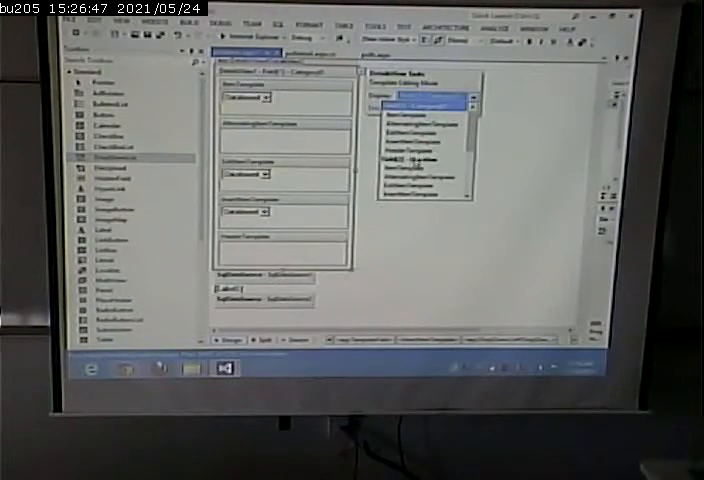
pyautogui.click(405, 158)
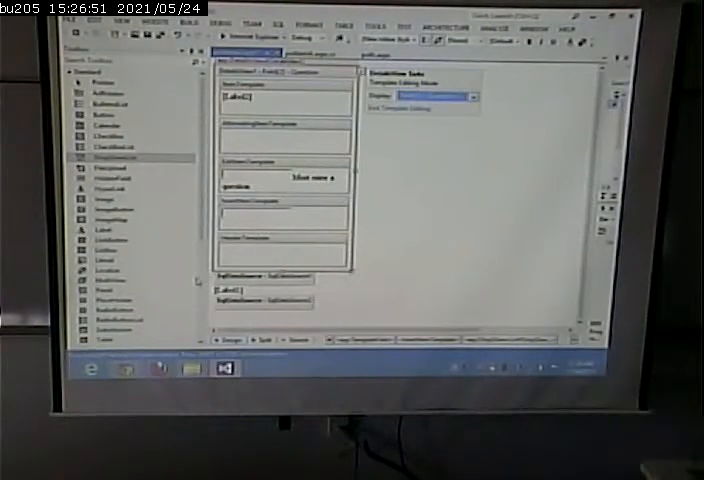
pyautogui.moveTo(172, 232); pyautogui.dragTo(259, 214)
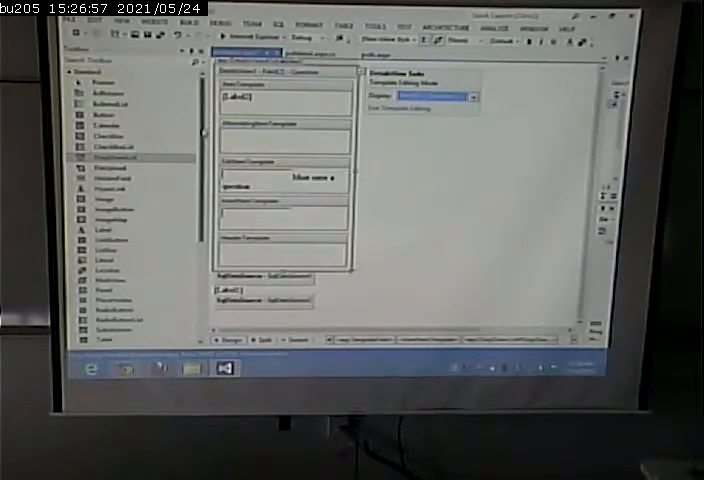
pyautogui.click(110, 75)
pyautogui.scroll(-5, 130, 200)
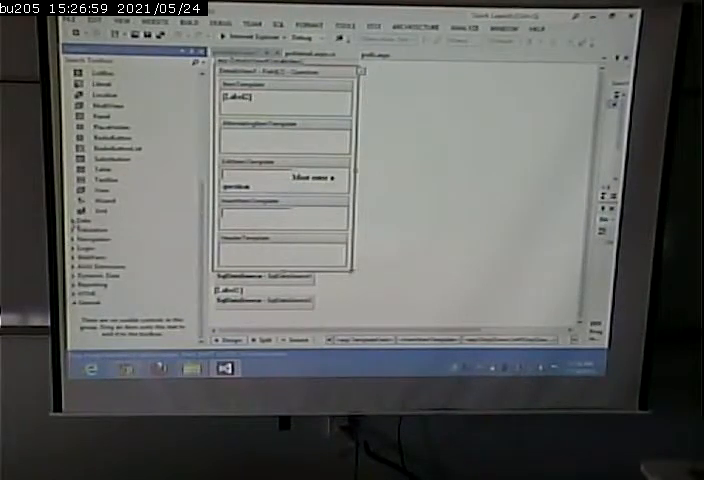
pyautogui.click(90, 229)
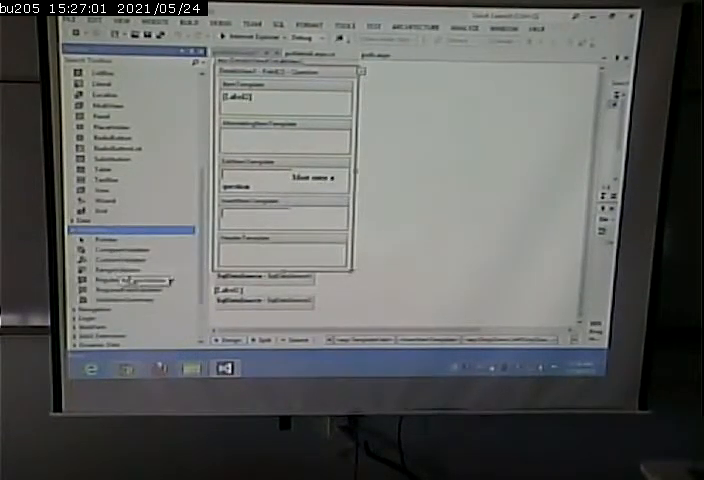
pyautogui.moveTo(120, 289); pyautogui.dragTo(310, 222)
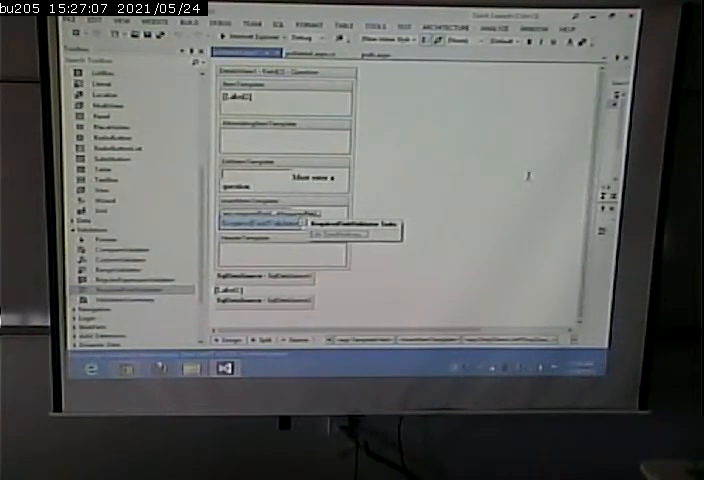
# - Set the validator's ErrorMessage to 'Must Enter a question' and ControlToValidate to the question textbox
pyautogui.press('F4')
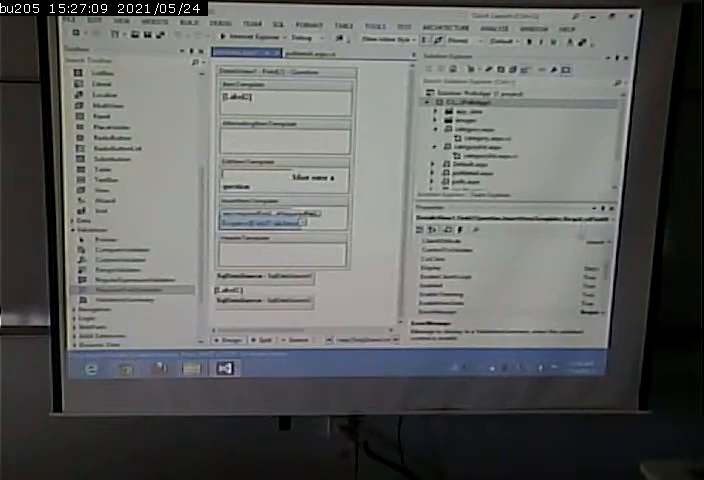
pyautogui.click(500, 302)
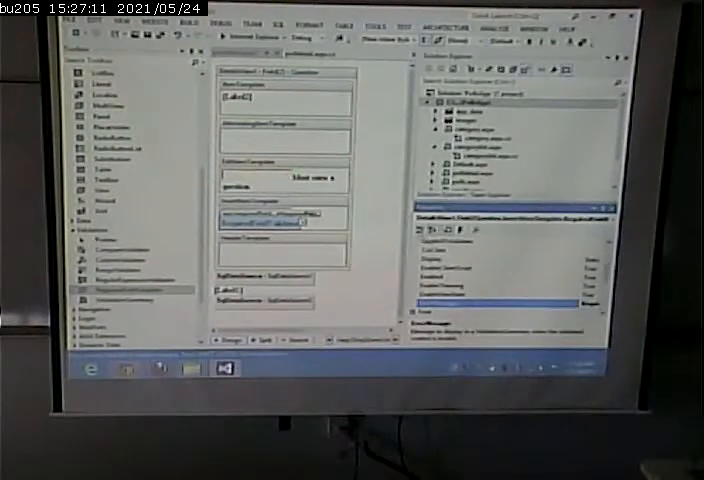
pyautogui.moveTo(412, 215); pyautogui.dragTo(360, 215)
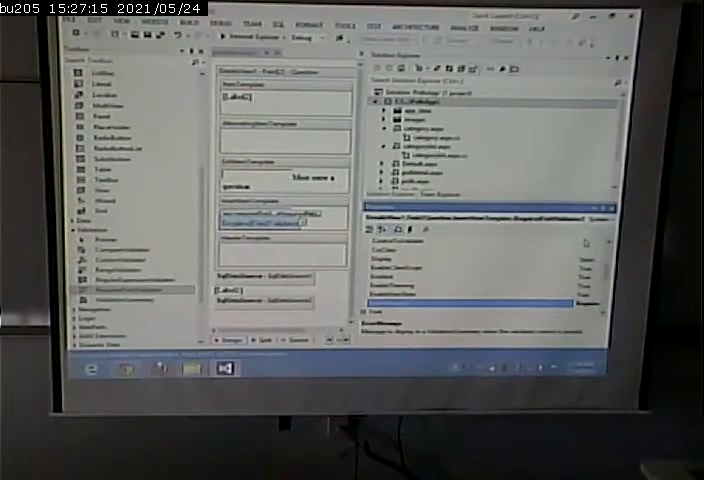
pyautogui.moveTo(575, 270); pyautogui.dragTo(448, 270)
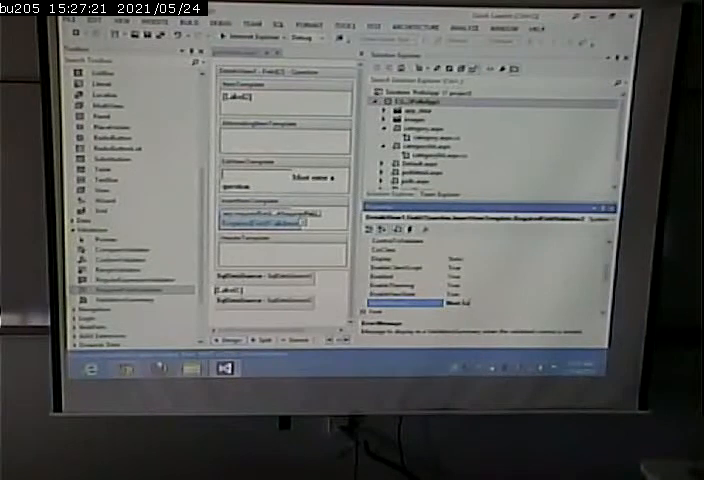
pyautogui.write('Enter a')
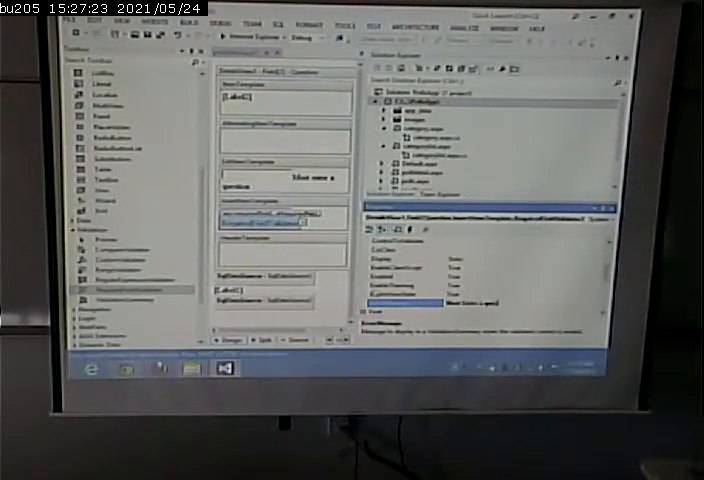
pyautogui.write(' question')
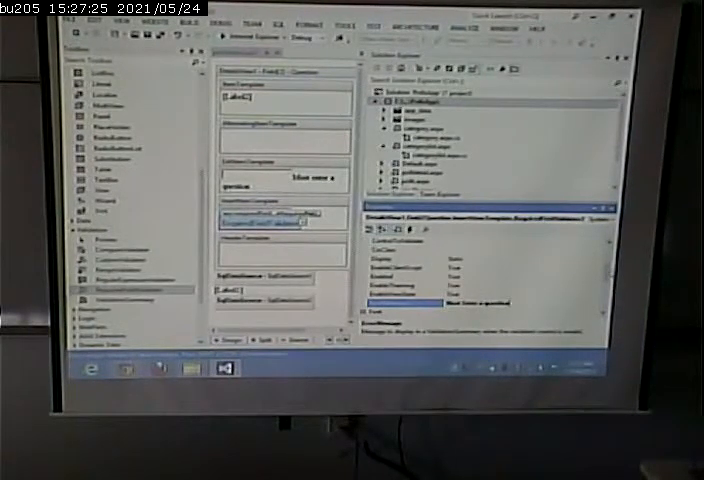
pyautogui.press('Return')
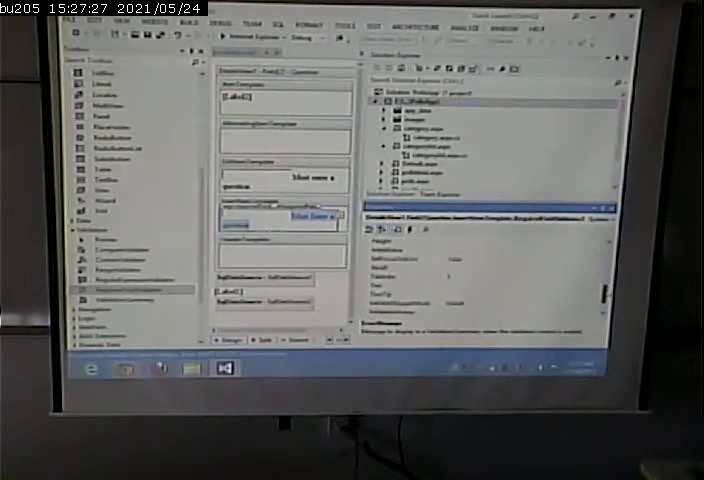
pyautogui.scroll(3, 521, 301)
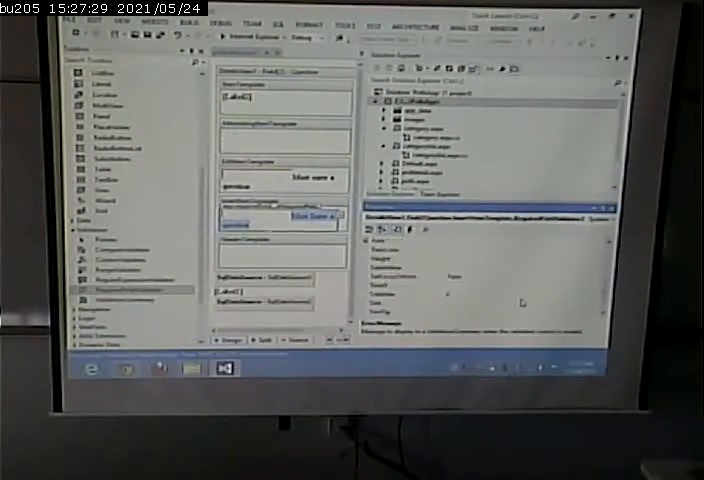
pyautogui.scroll(3, 500, 298)
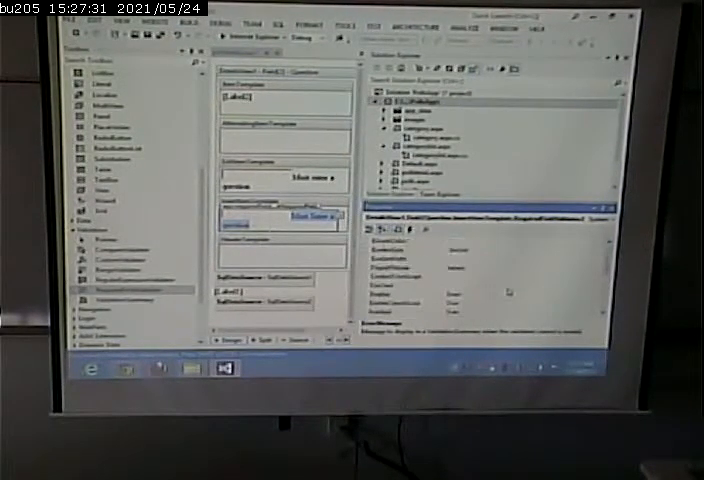
pyautogui.click(405, 301)
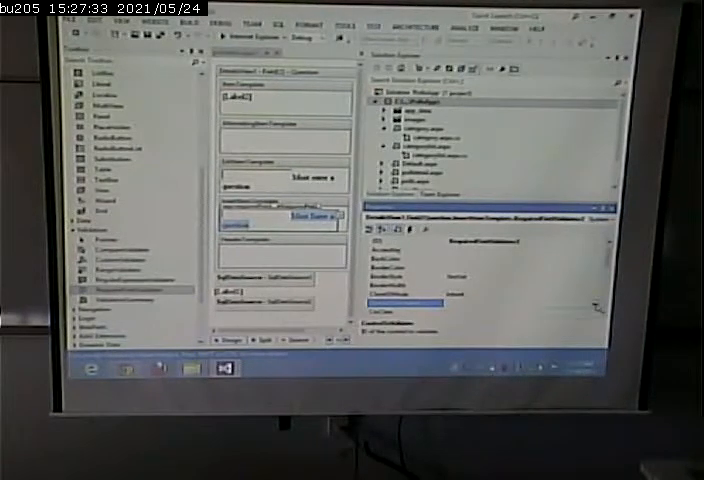
pyautogui.click(596, 307)
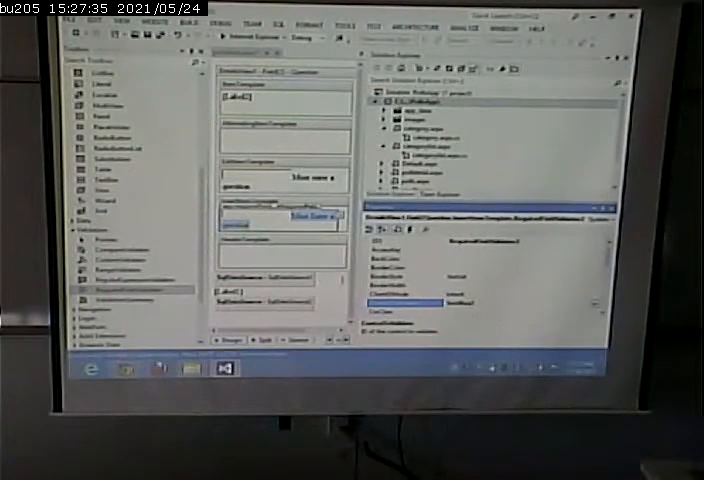
pyautogui.click(250, 226)
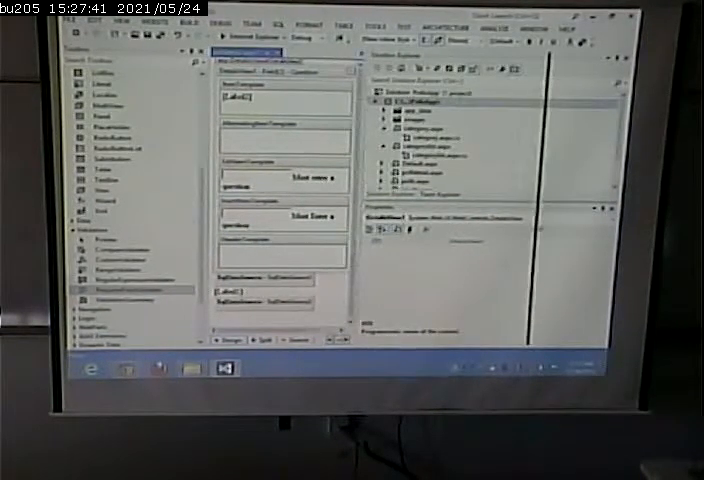
pyautogui.moveTo(363, 200); pyautogui.dragTo(545, 200)
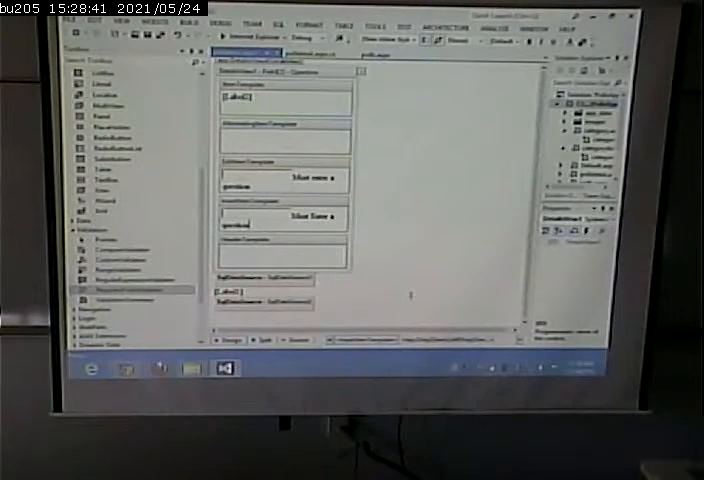
pyautogui.click(313, 216)
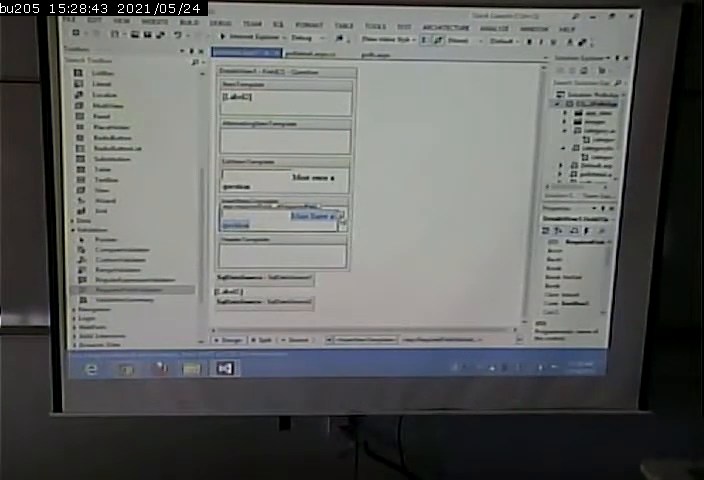
pyautogui.click(341, 214)
pyautogui.click(374, 228)
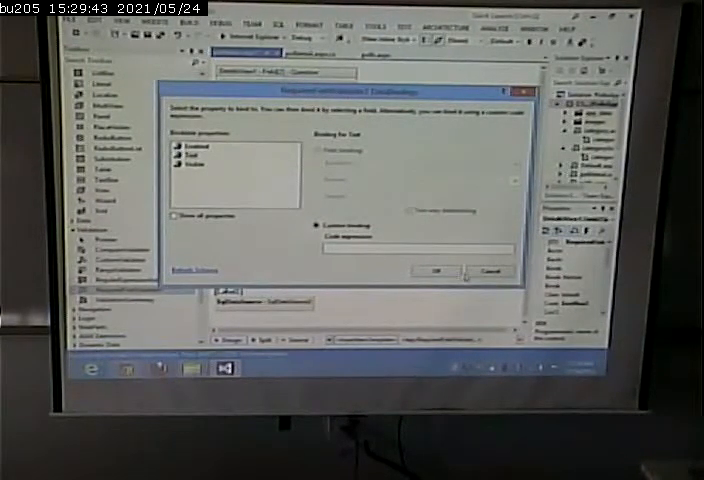
pyautogui.click(489, 272)
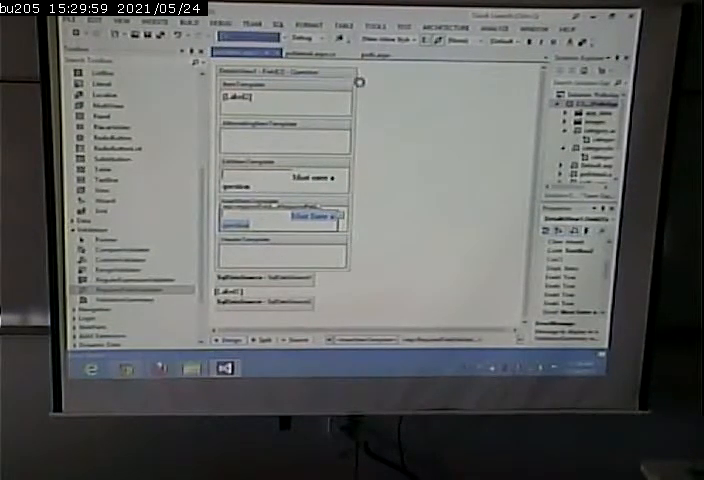
# - Run the site, see an empty question rejected, then insert a new Politics poll and return to the list
pyautogui.press('F5')
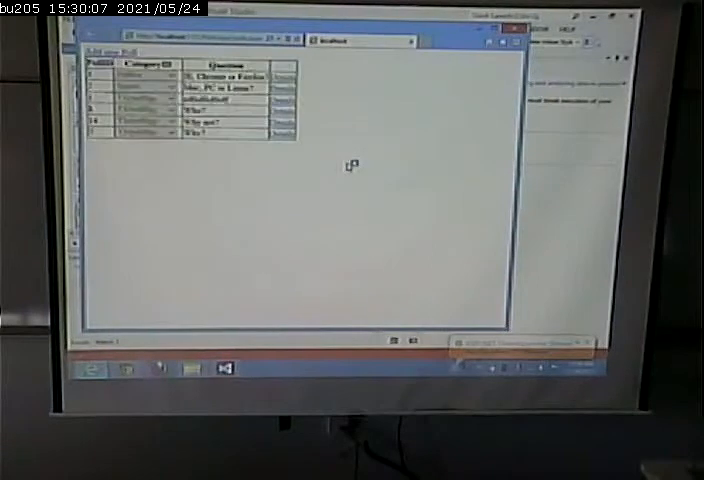
pyautogui.click(112, 52)
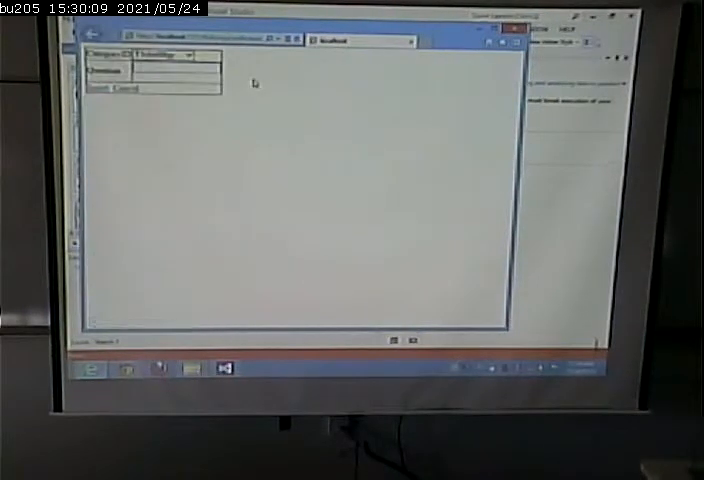
pyautogui.click(189, 55)
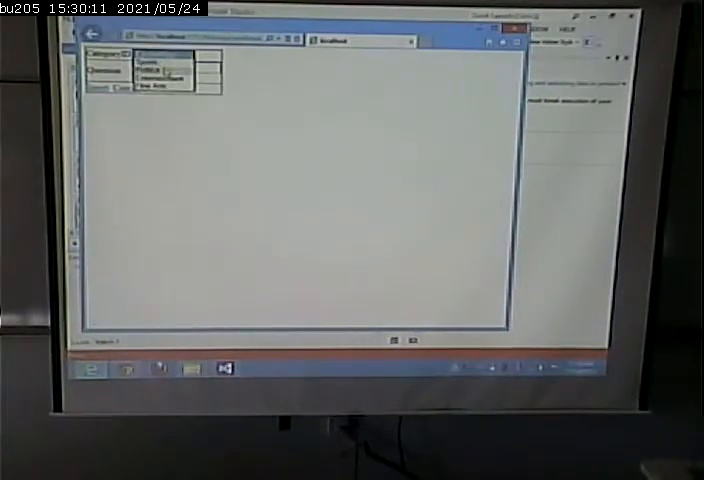
pyautogui.click(160, 64)
pyautogui.click(167, 68)
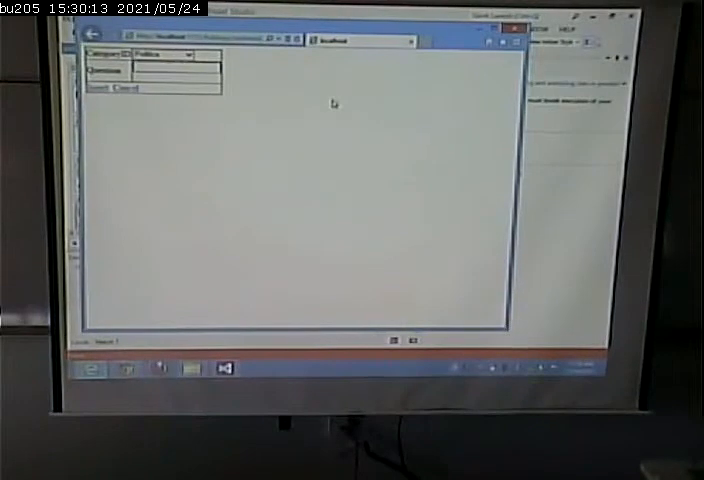
pyautogui.click(93, 89)
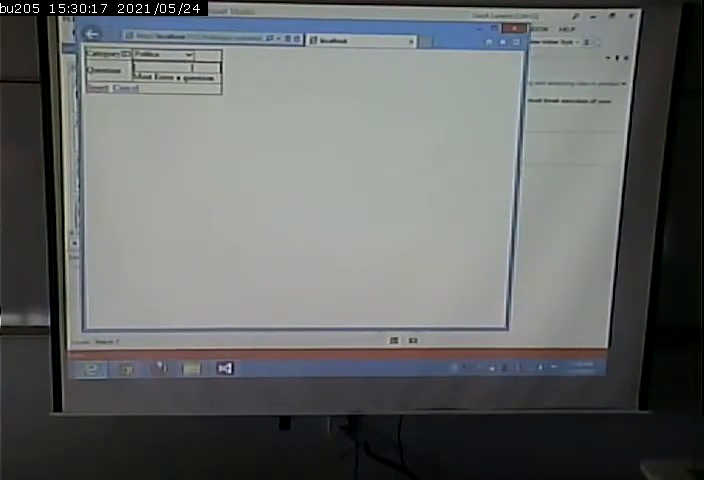
pyautogui.write('what')
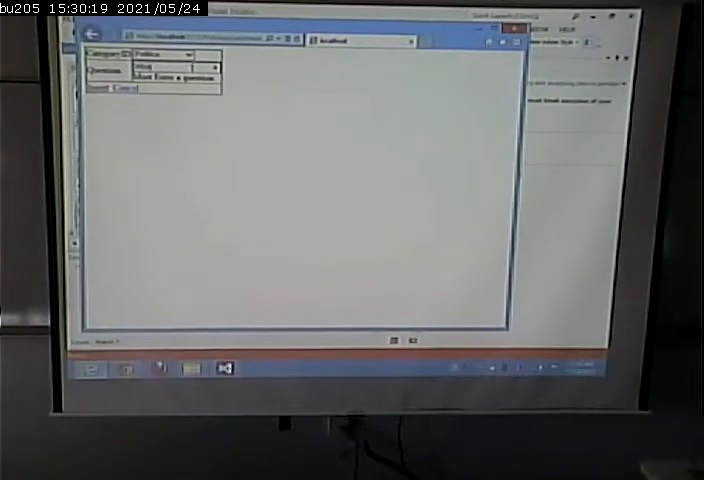
pyautogui.write('????')
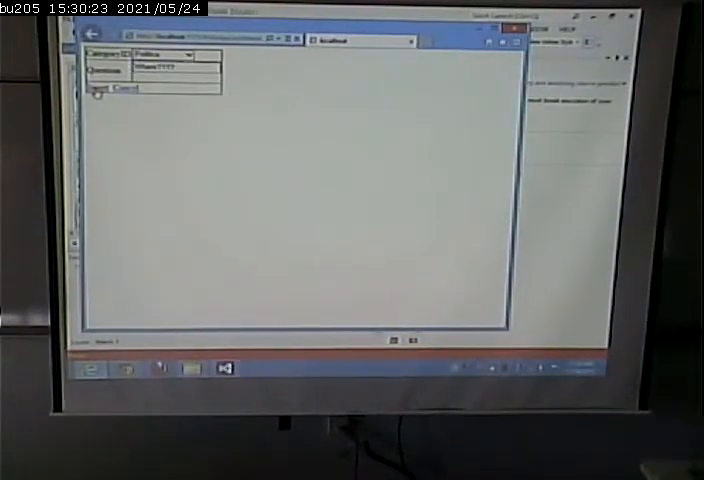
pyautogui.press('Return')
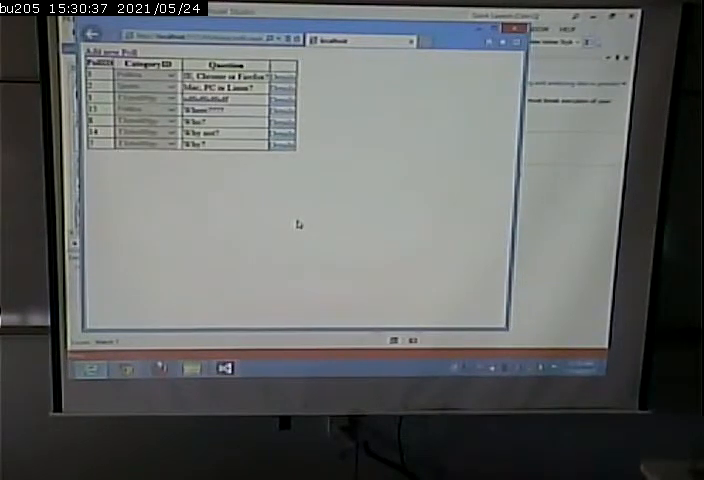
# - Edit poll 1 to category Entertainment, update it, then stop debugging to close the browser
pyautogui.click(283, 76)
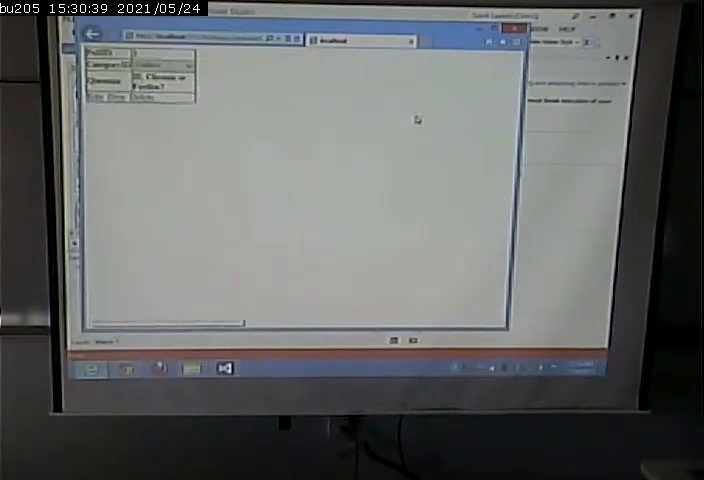
pyautogui.click(99, 97)
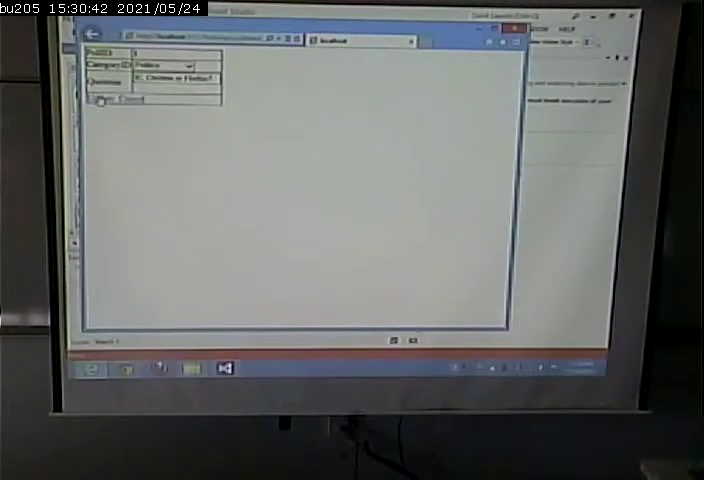
pyautogui.click(188, 64)
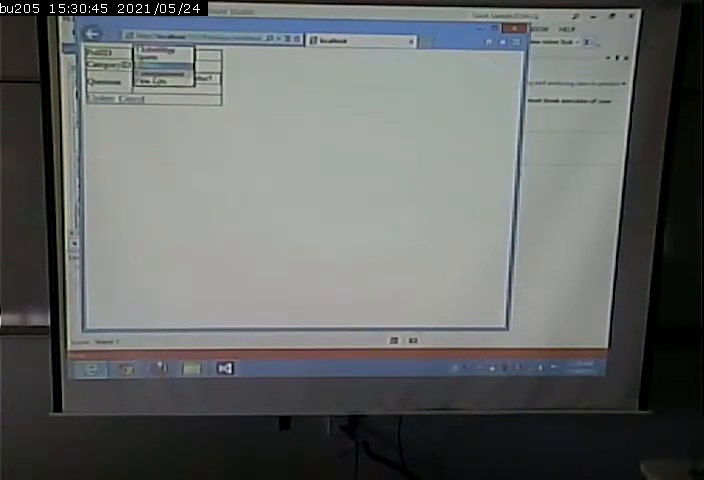
pyautogui.click(160, 68)
pyautogui.click(99, 97)
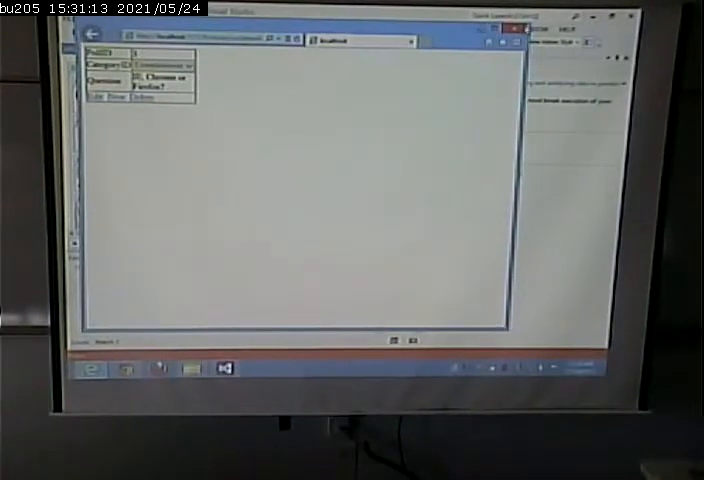
pyautogui.hotkey('shift', 'F5')
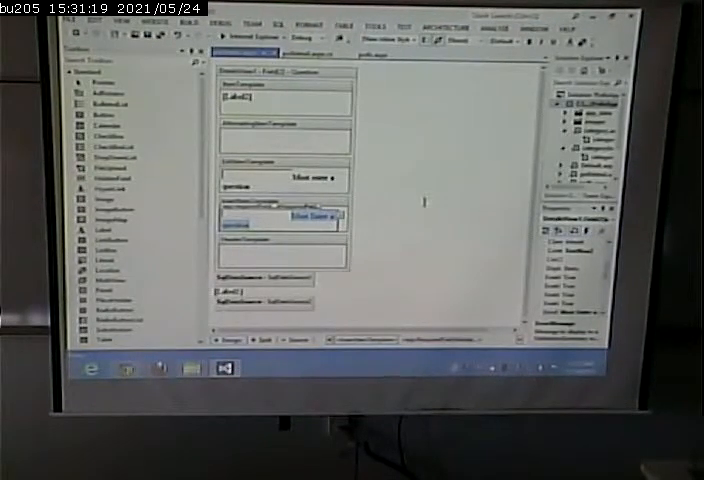
# - Copy the ItemInserted else { Response.Redirect("polls.aspx"); } block into ItemDeleted and ItemUpdated
pyautogui.press('F7')
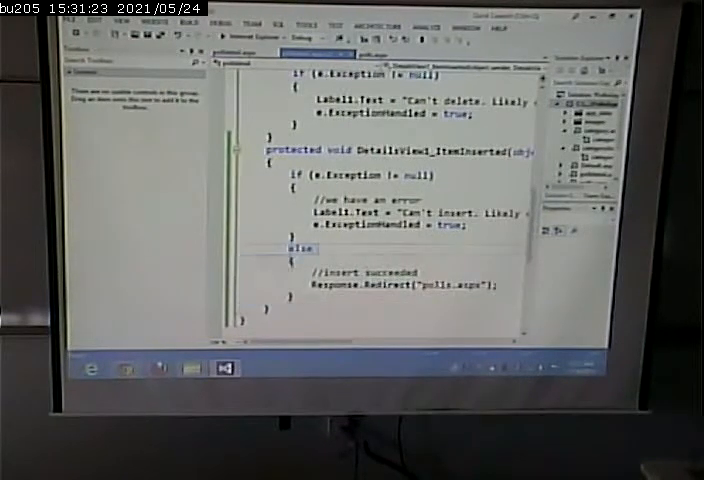
pyautogui.moveTo(268, 307); pyautogui.dragTo(289, 247)
pyautogui.hotkey('ctrl', 'c')
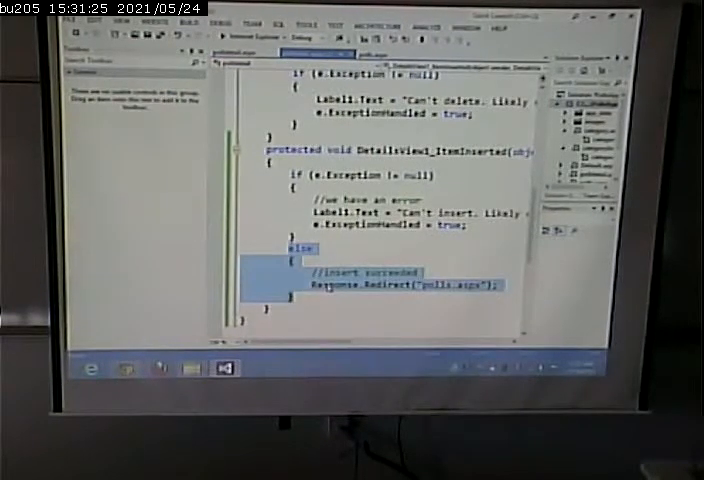
pyautogui.scroll(3, 318, 287)
pyautogui.scroll(2, 318, 287)
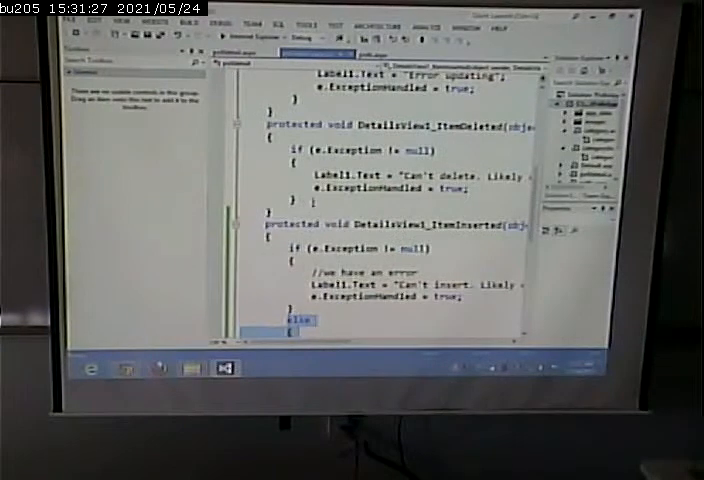
pyautogui.click(314, 202)
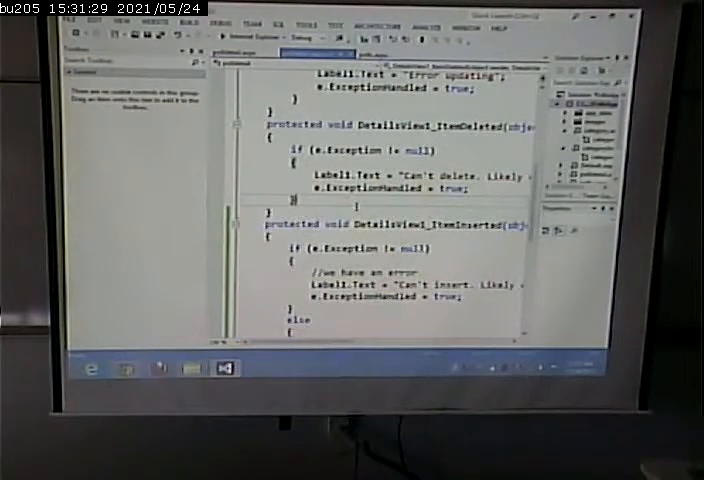
pyautogui.hotkey('ctrl', 'v')
pyautogui.scroll(3, 381, 243)
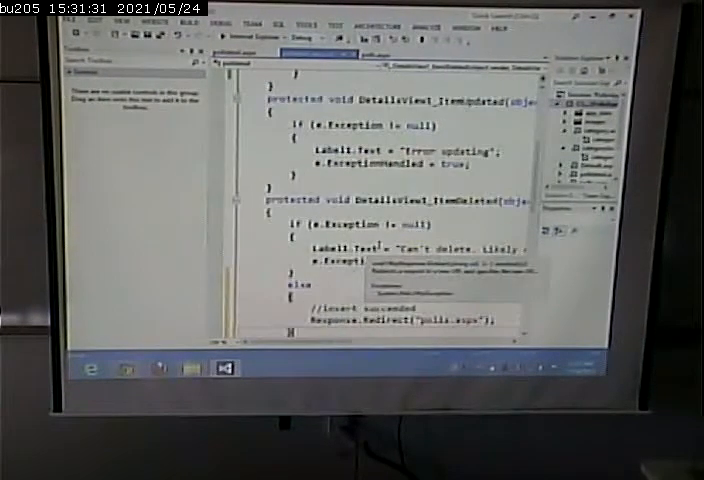
pyautogui.click(296, 175)
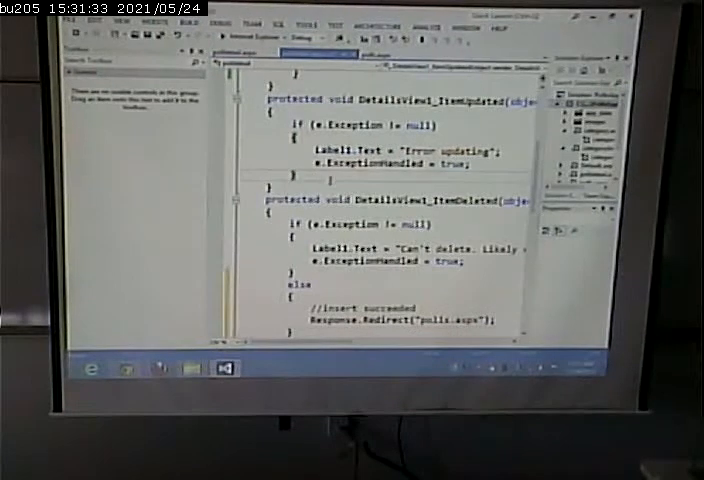
pyautogui.hotkey('ctrl', 'v')
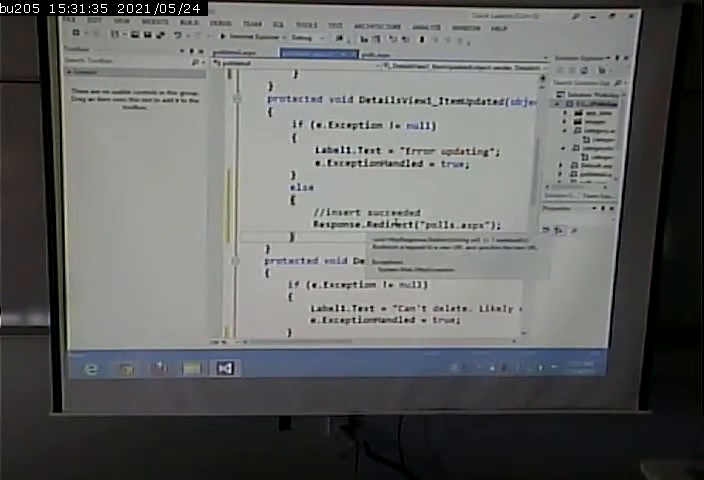
pyautogui.scroll(-3, 381, 200)
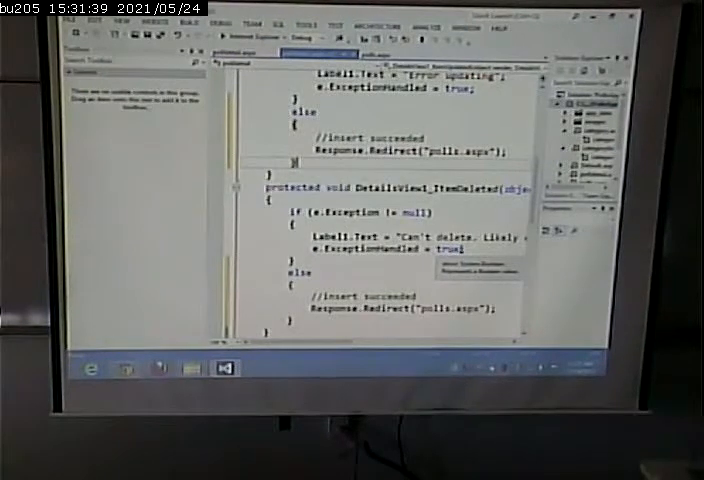
pyautogui.scroll(-3, 381, 200)
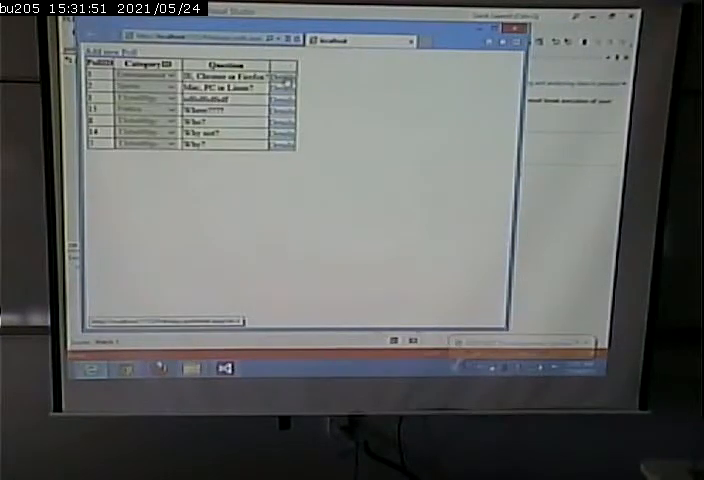
# - Edit the first poll to category Politics, confirm the update returns to the polls list, close the browser
pyautogui.click(283, 77)
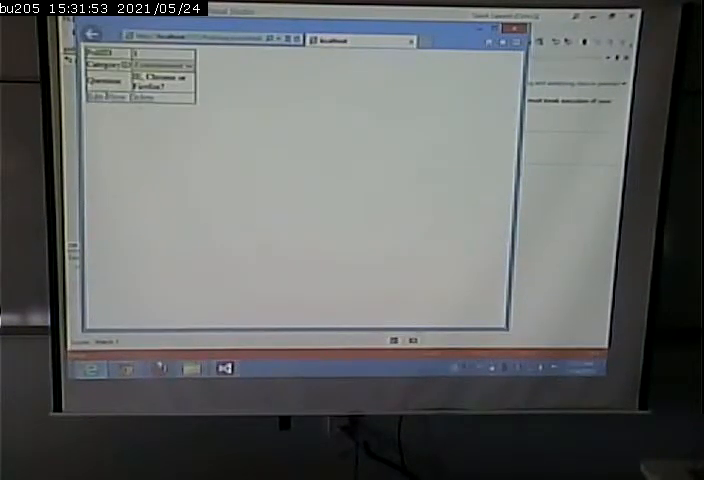
pyautogui.click(95, 97)
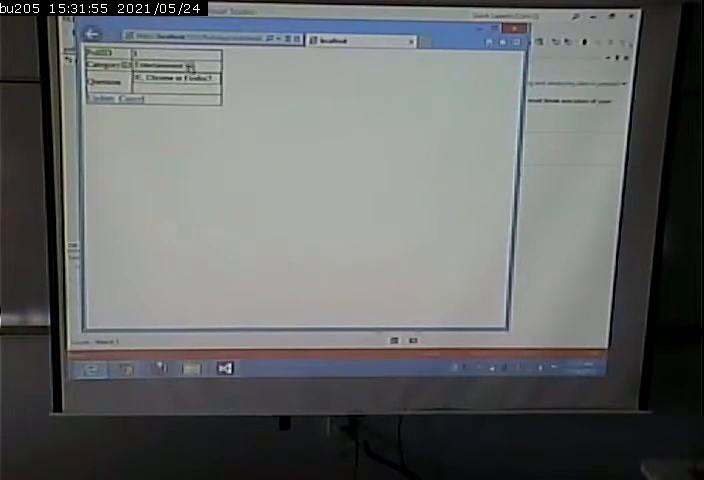
pyautogui.click(188, 65)
pyautogui.click(160, 66)
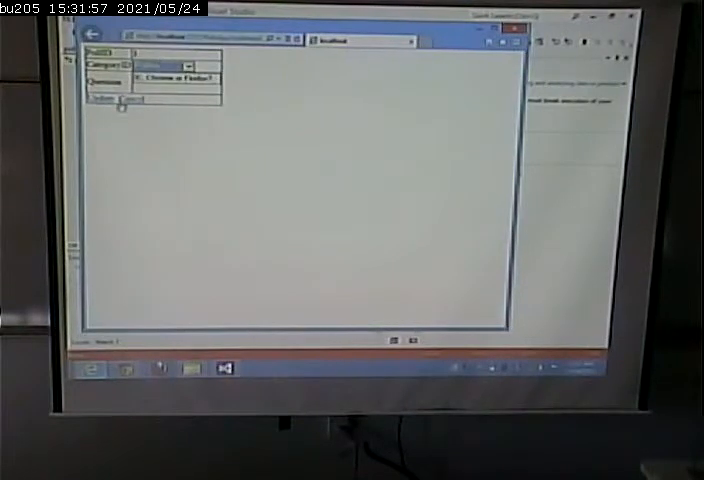
pyautogui.click(97, 101)
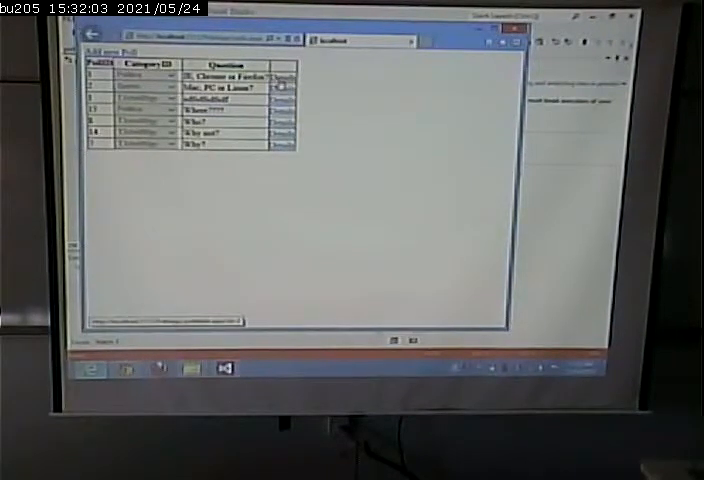
pyautogui.click(515, 40)
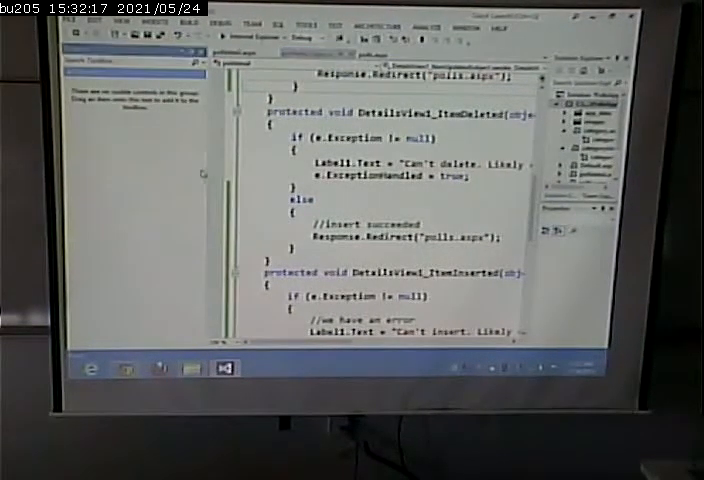
pyautogui.moveTo(206, 172)
pyautogui.mouseDown()
pyautogui.moveTo(142, 180)
pyautogui.moveTo(158, 180)
pyautogui.mouseUp()
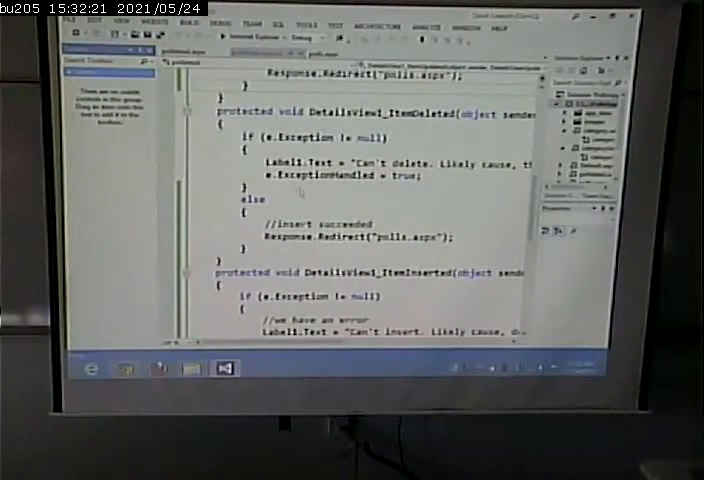
# - In design view, edit the DetailsView ItemTemplate and delete the New LinkButton
pyautogui.click(193, 52)
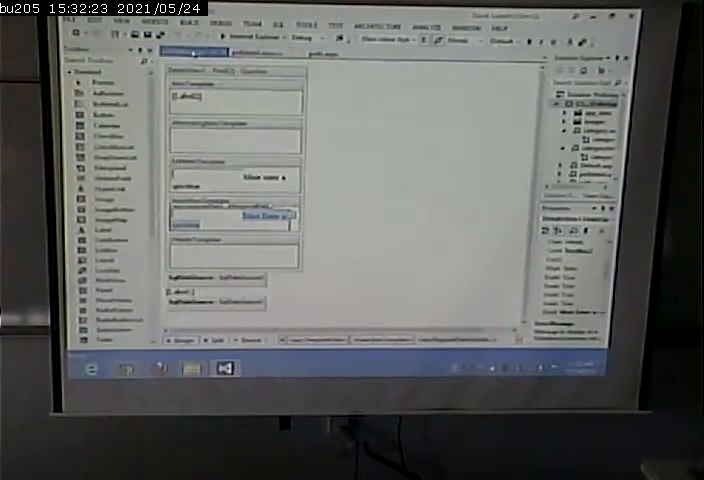
pyautogui.click(310, 73)
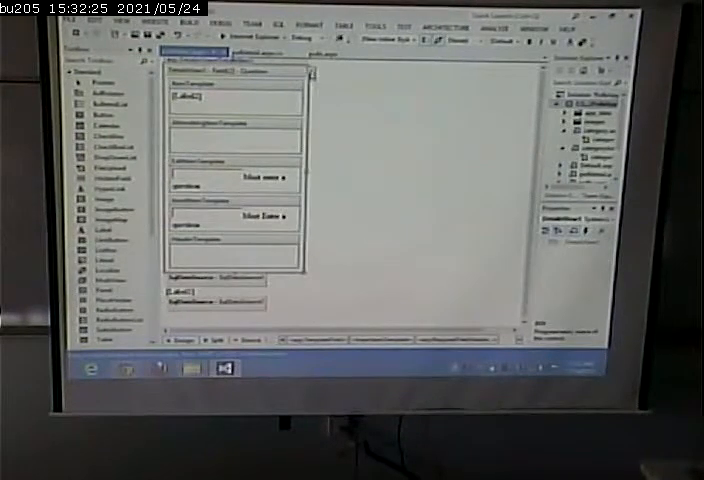
pyautogui.click(350, 108)
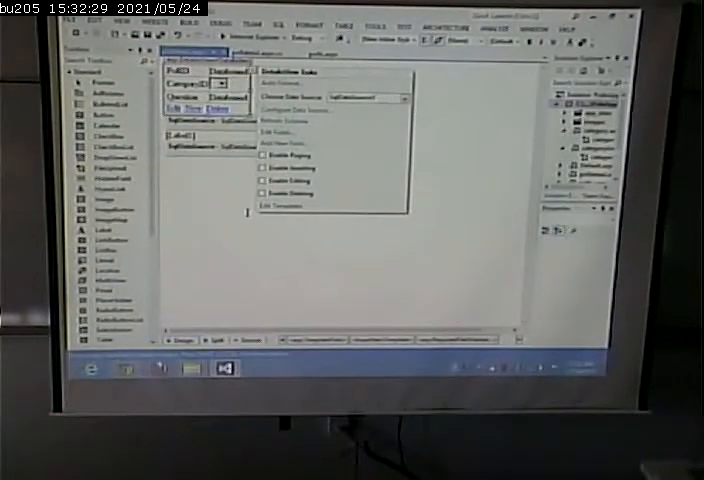
pyautogui.click(200, 90)
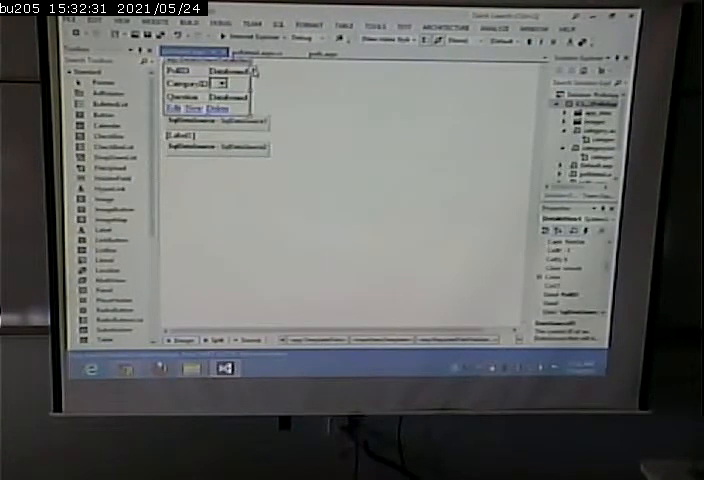
pyautogui.click(255, 73)
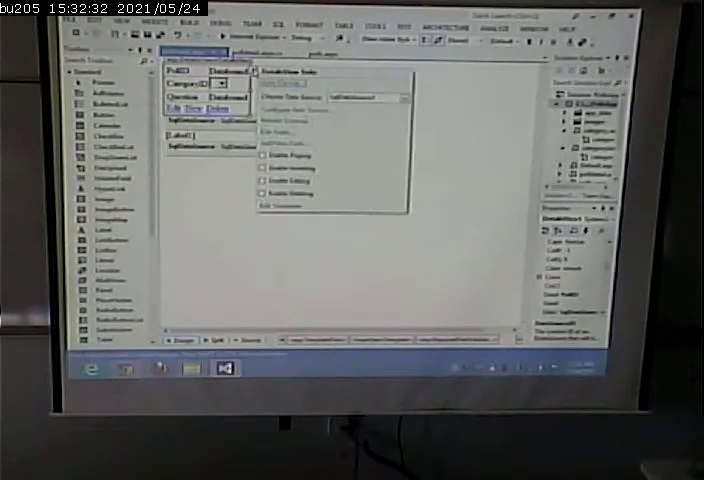
pyautogui.click(291, 206)
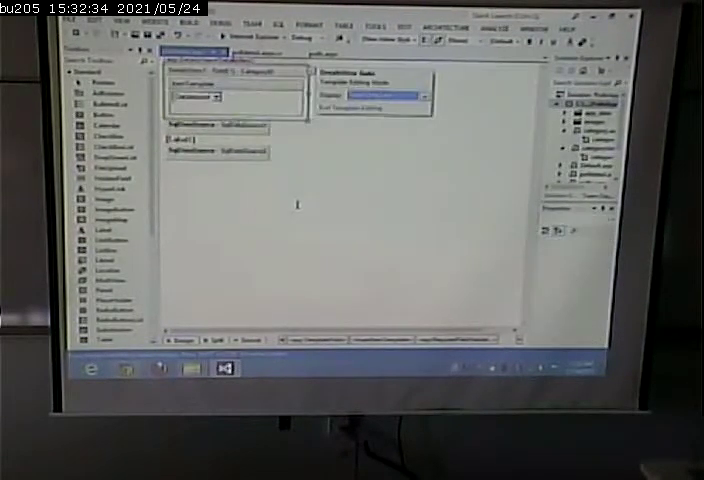
pyautogui.click(350, 107)
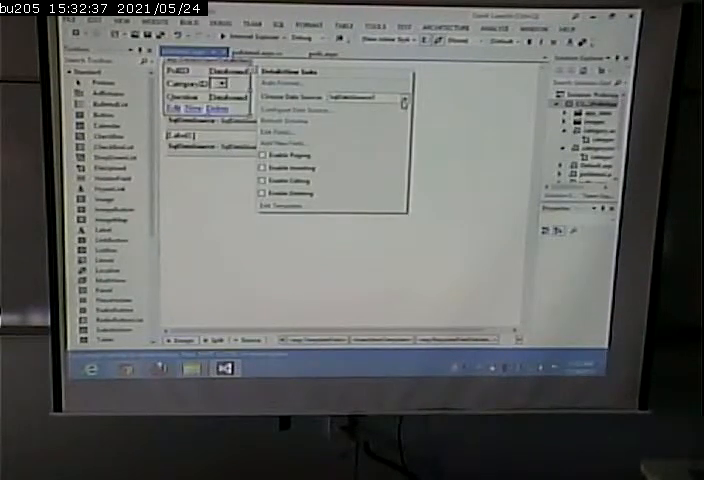
pyautogui.click(402, 98)
pyautogui.click(278, 188)
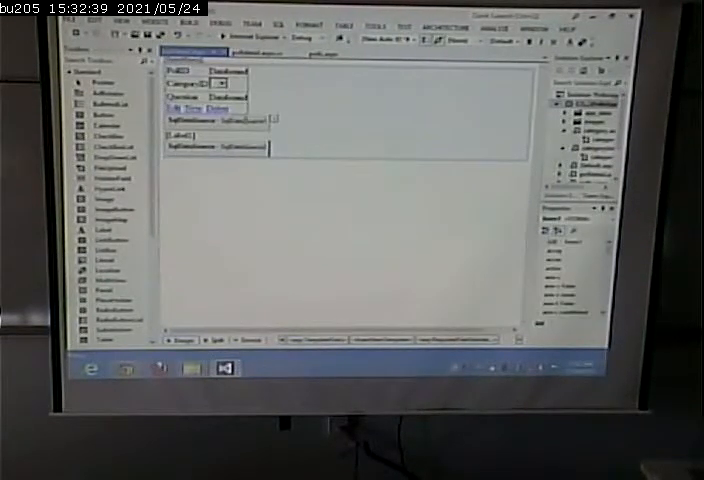
# - Review the DetailsView's template list and end template editing, leaving only Edit and Delete
pyautogui.click(232, 105)
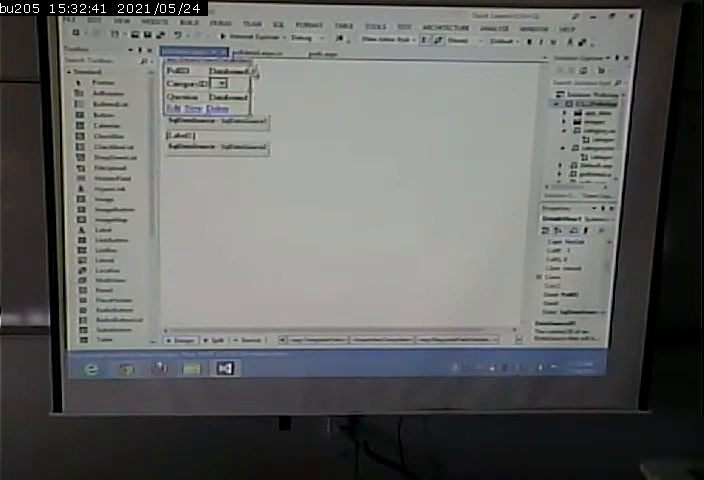
pyautogui.click(255, 70)
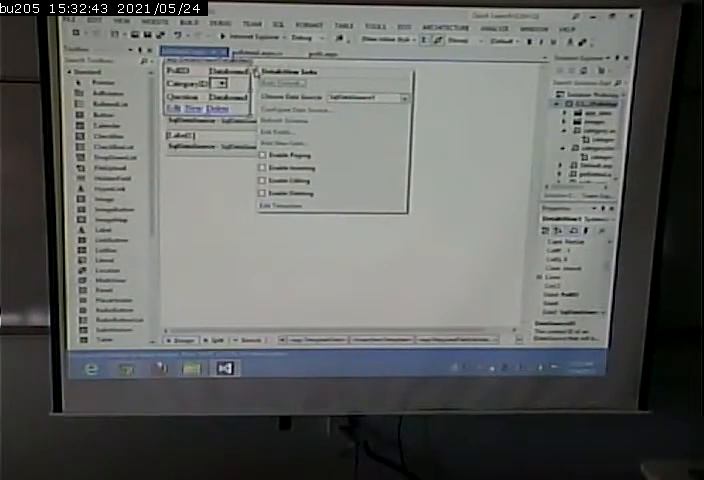
pyautogui.click(272, 204)
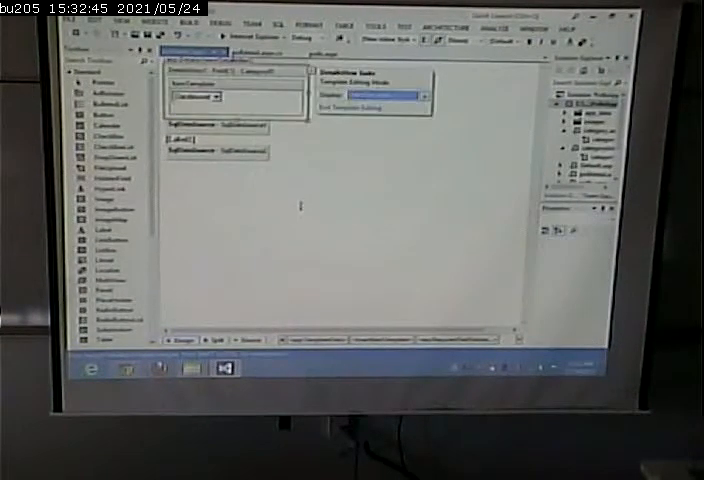
pyautogui.click(424, 95)
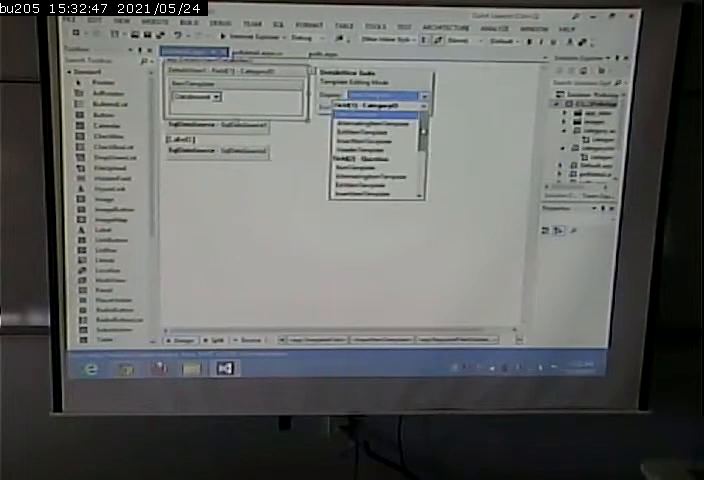
pyautogui.scroll(-5, 375, 150)
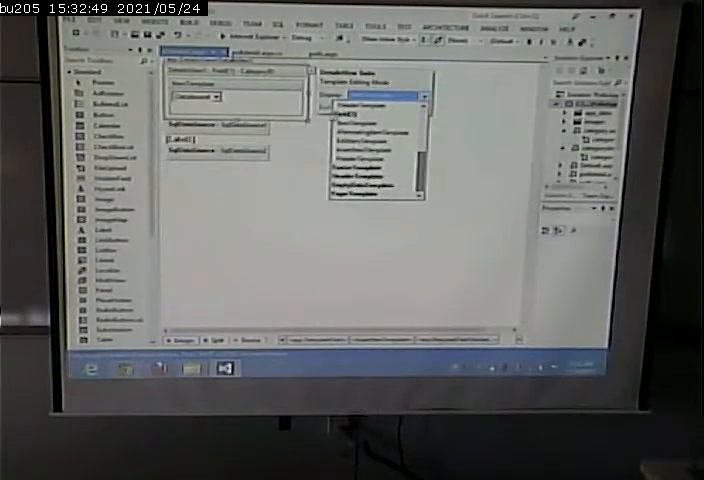
pyautogui.click(365, 192)
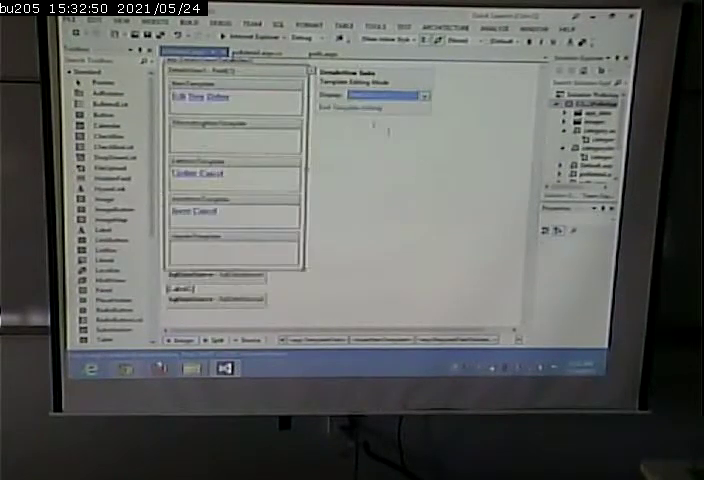
pyautogui.click(424, 95)
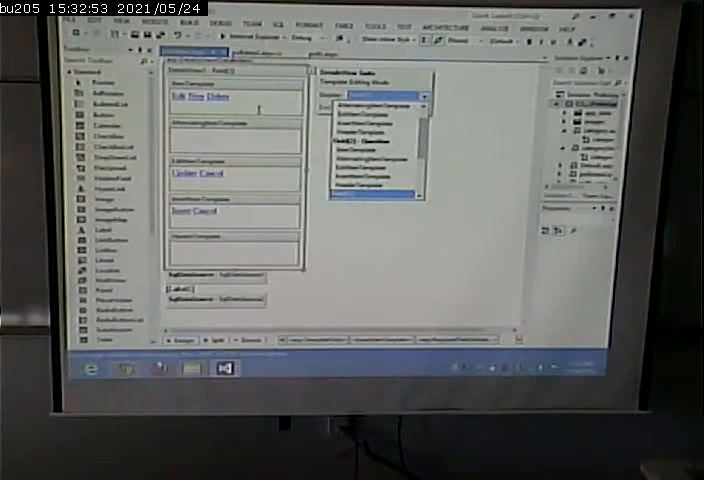
pyautogui.press('Escape')
pyautogui.click(180, 96)
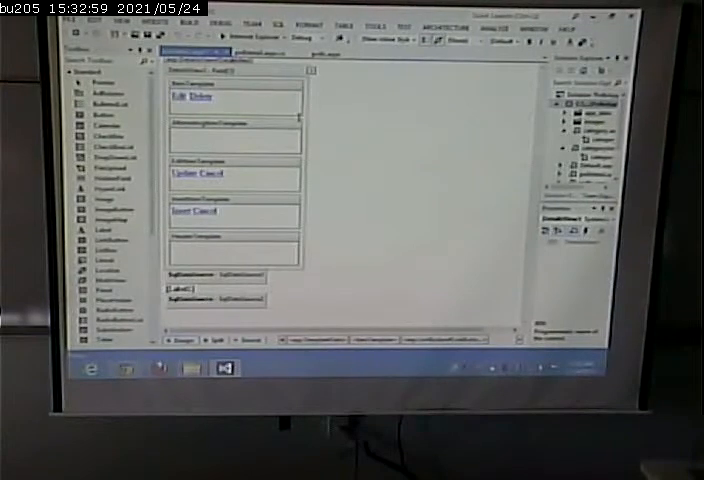
# - Give the Delete link OnClientClick return confirm('Ok to delete?') and start debugging
pyautogui.click(205, 96)
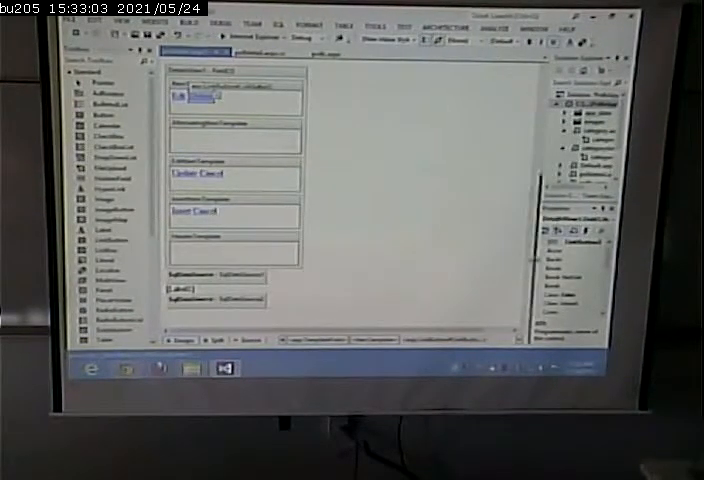
pyautogui.moveTo(545, 150); pyautogui.dragTo(368, 150)
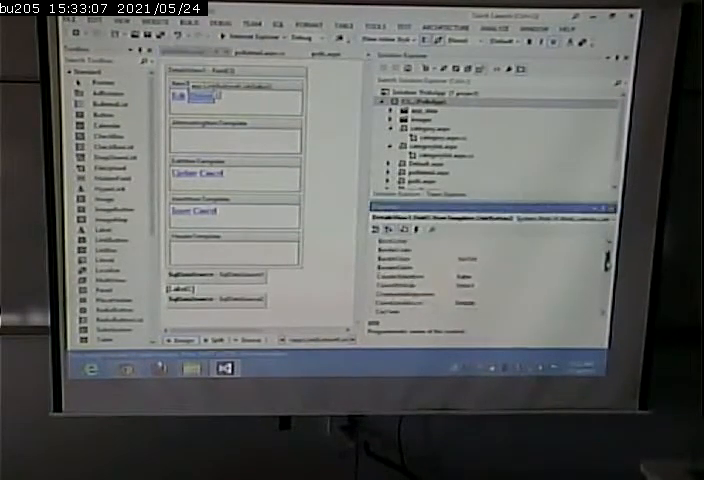
pyautogui.moveTo(606, 258); pyautogui.dragTo(603, 288)
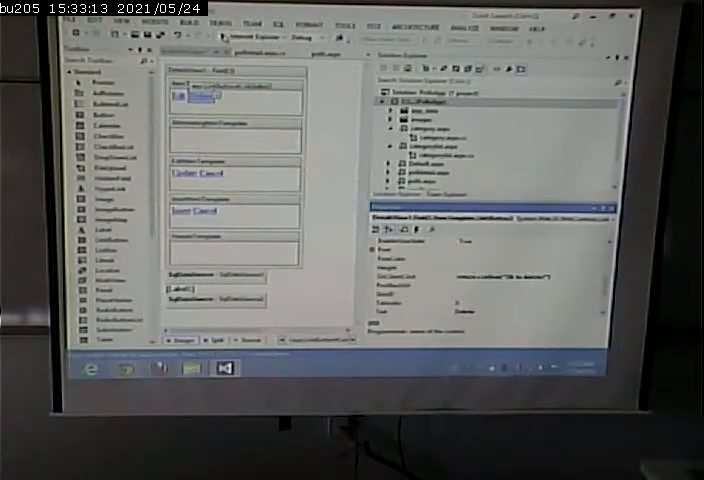
pyautogui.click(338, 40)
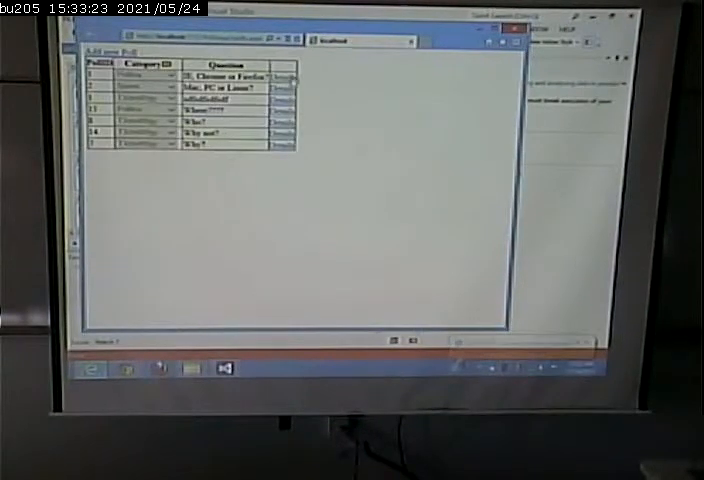
# - Open the first poll's details, attempt Delete and cancel the confirmation to keep the record
pyautogui.click(283, 76)
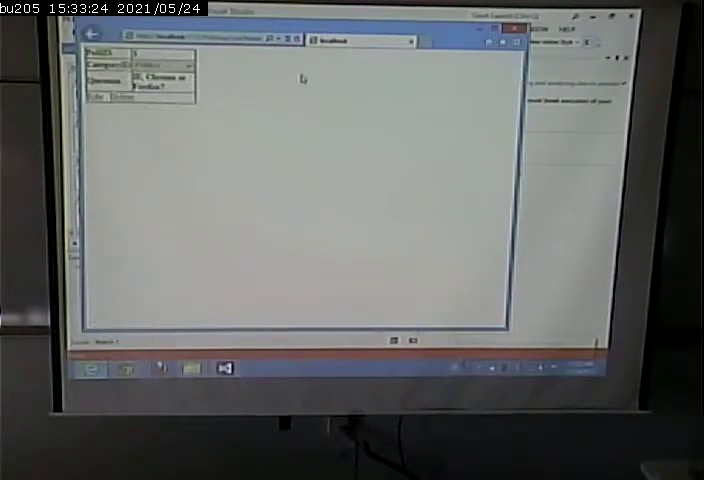
pyautogui.click(120, 97)
pyautogui.click(385, 231)
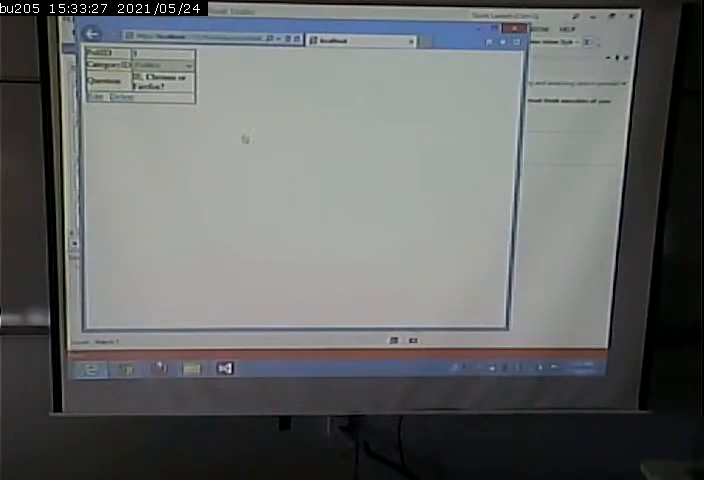
# - Enter edit mode, pick another category, and cancel the edit twice without saving
pyautogui.click(97, 98)
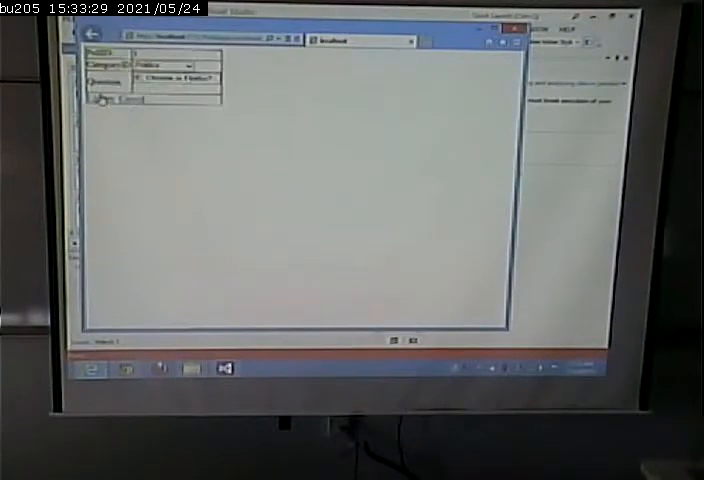
pyautogui.click(166, 64)
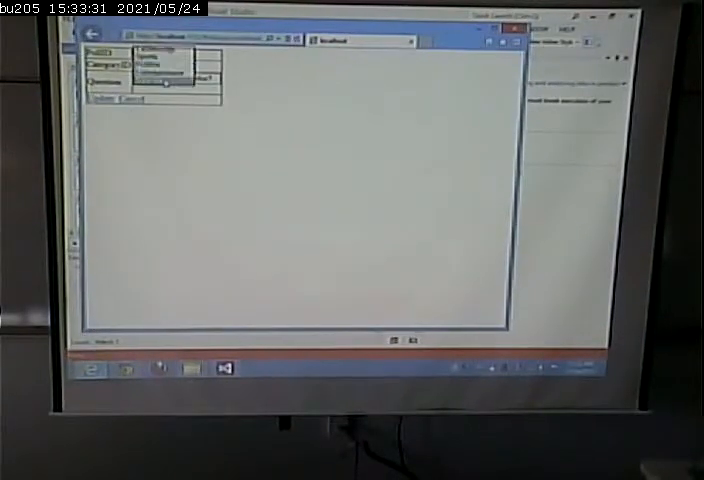
pyautogui.click(166, 80)
pyautogui.click(140, 102)
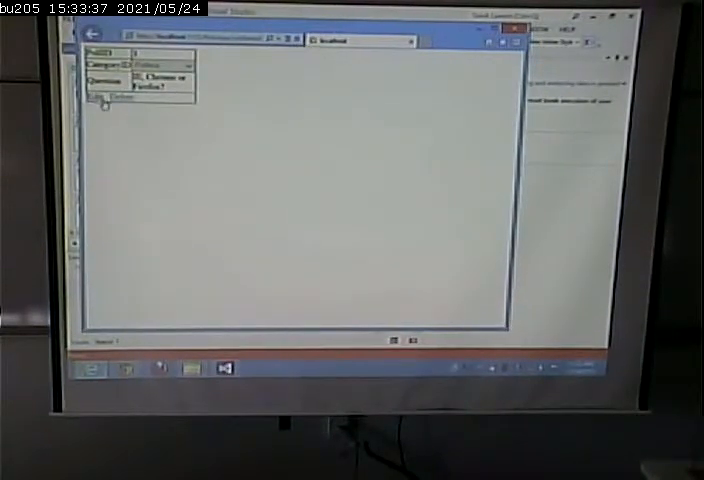
pyautogui.click(96, 97)
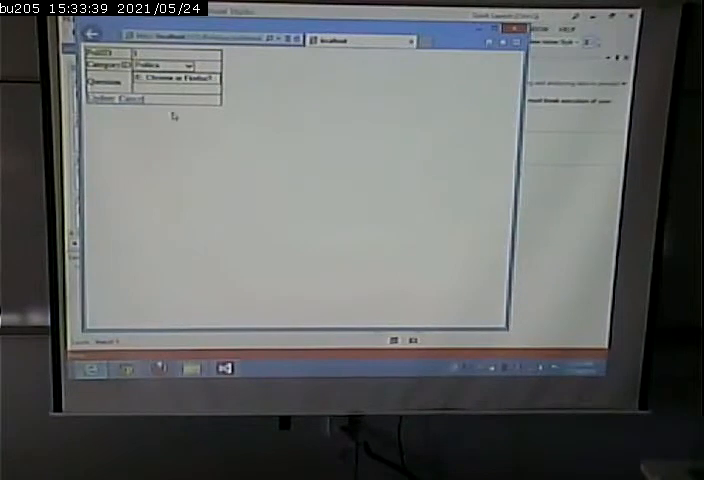
pyautogui.click(130, 100)
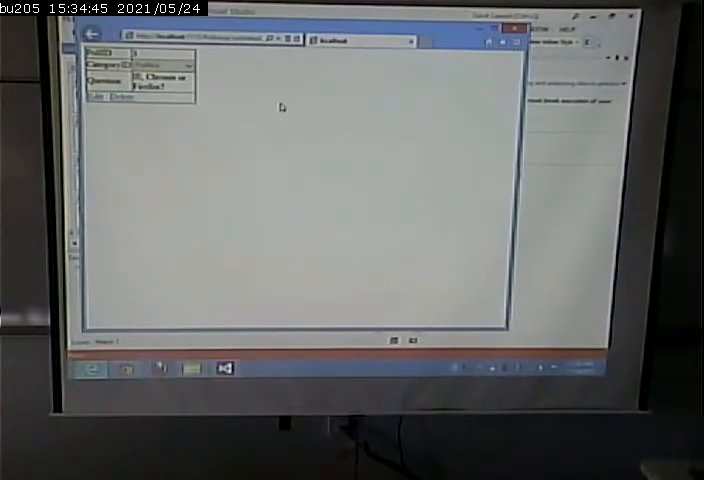
# - Edit the first poll to a different category and update, landing back on the polls list
pyautogui.click(94, 96)
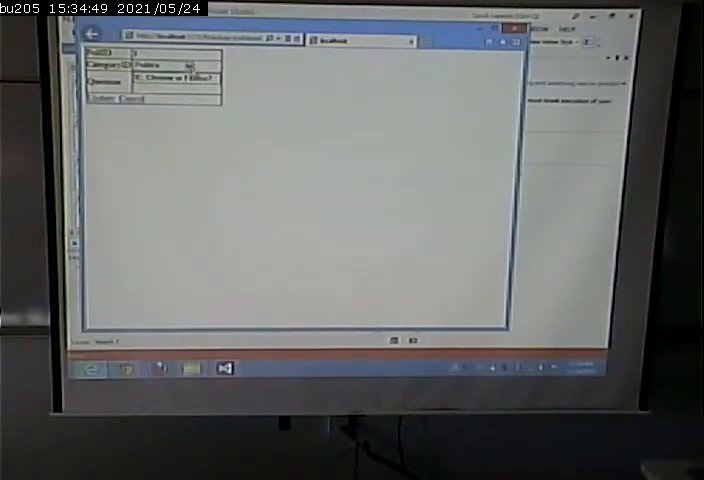
pyautogui.click(189, 65)
pyautogui.click(175, 82)
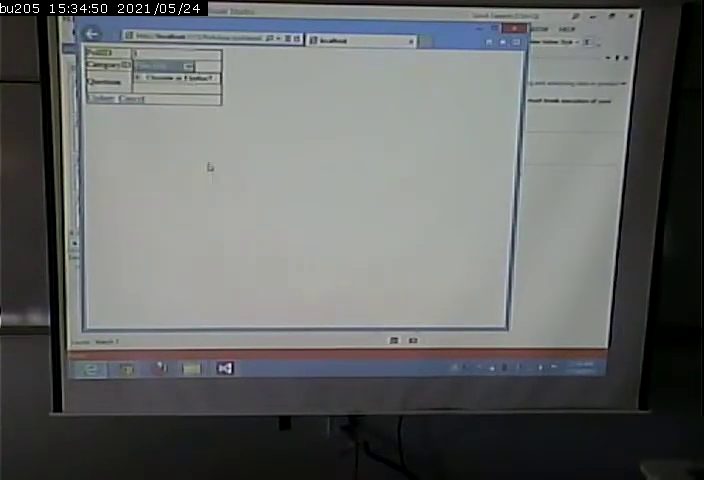
pyautogui.click(101, 100)
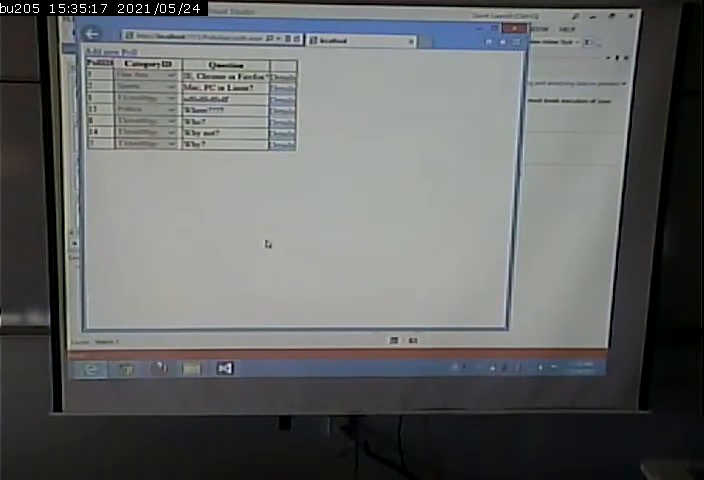
# - Reopen the first poll's details, cancel edits twice, then leave it in edit mode
pyautogui.click(291, 82)
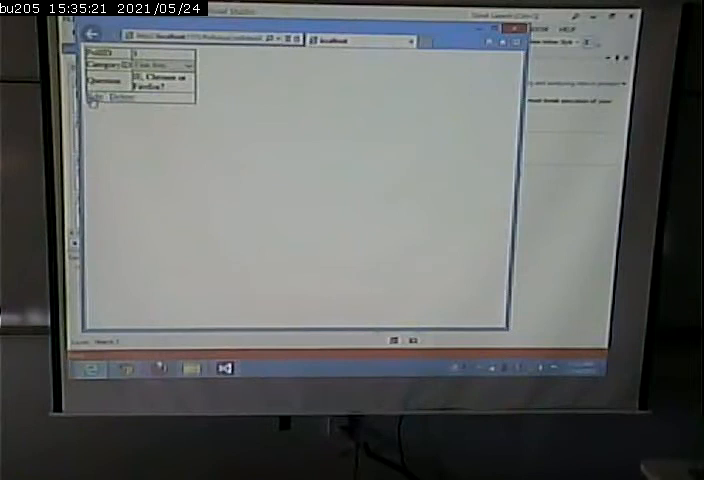
pyautogui.click(97, 97)
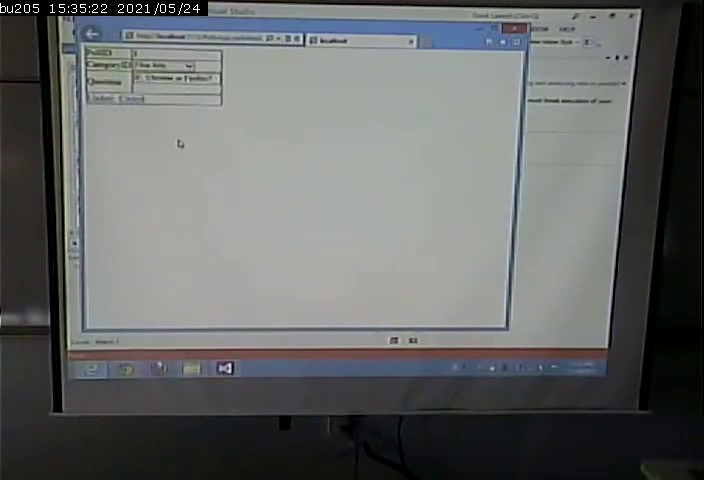
pyautogui.click(143, 99)
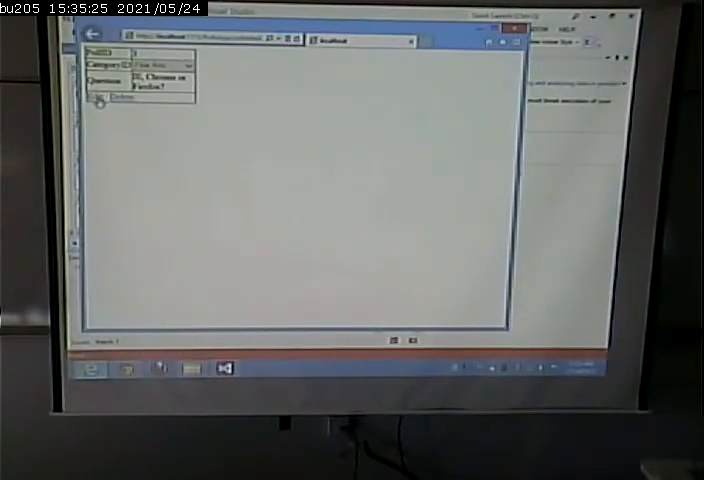
pyautogui.click(97, 97)
pyautogui.click(143, 104)
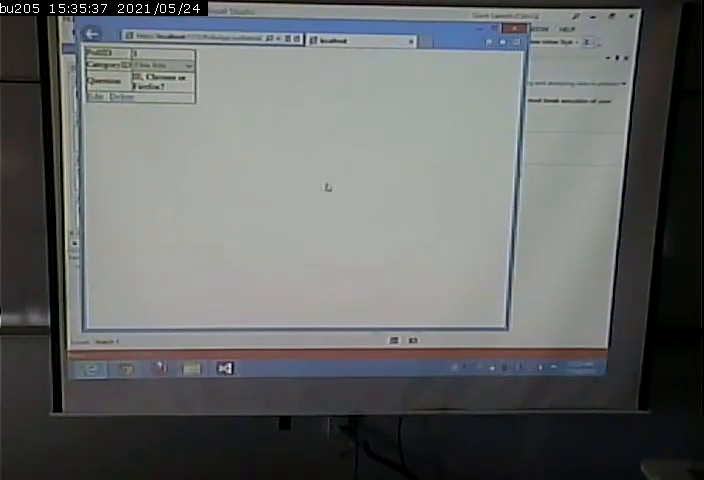
pyautogui.click(95, 97)
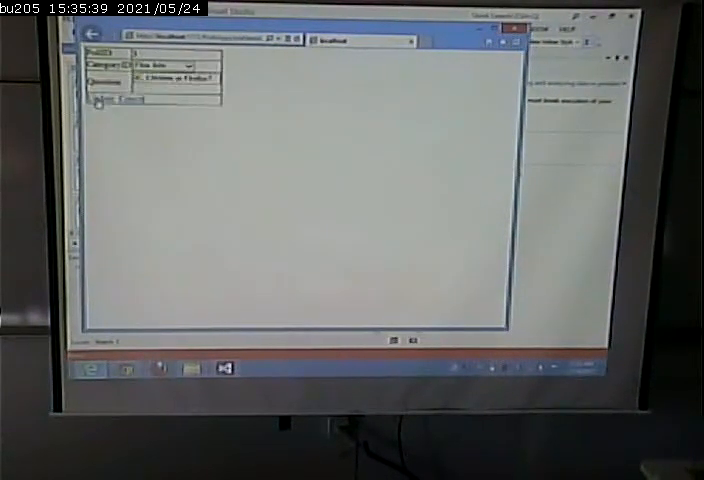